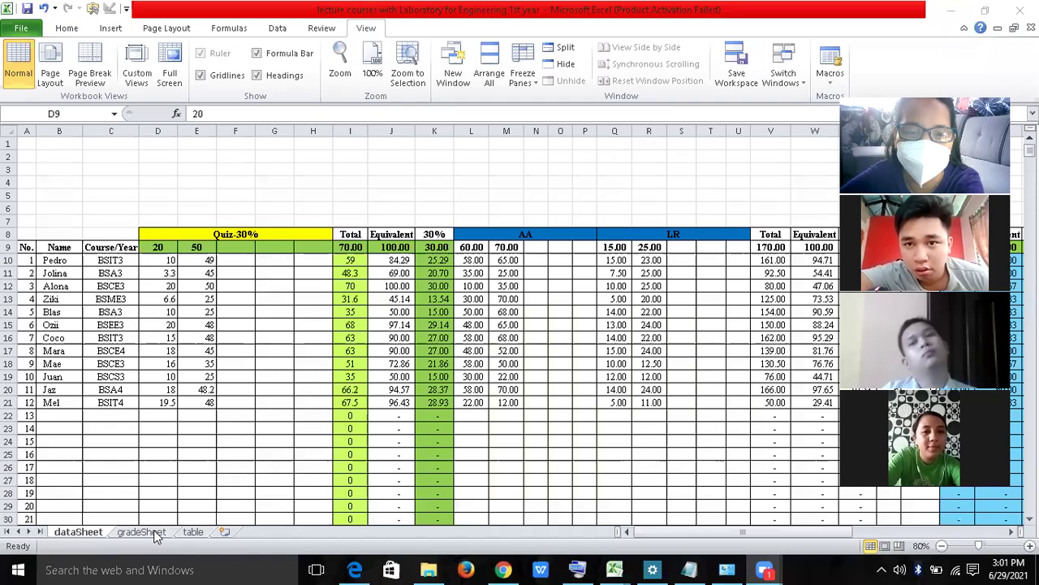
Step: Review the gradeSheet title and semester lines, and enter the label "Semester:" in cell A1 of dataSheet
{"action": "key", "text": "alt+Tab"}
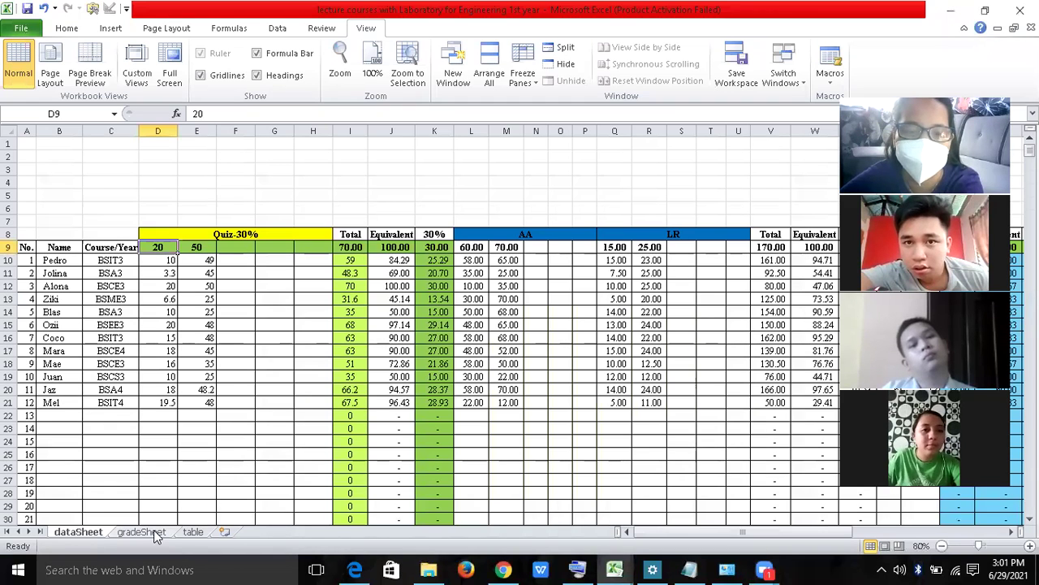
{"action": "left_click", "coordinate": [154, 532]}
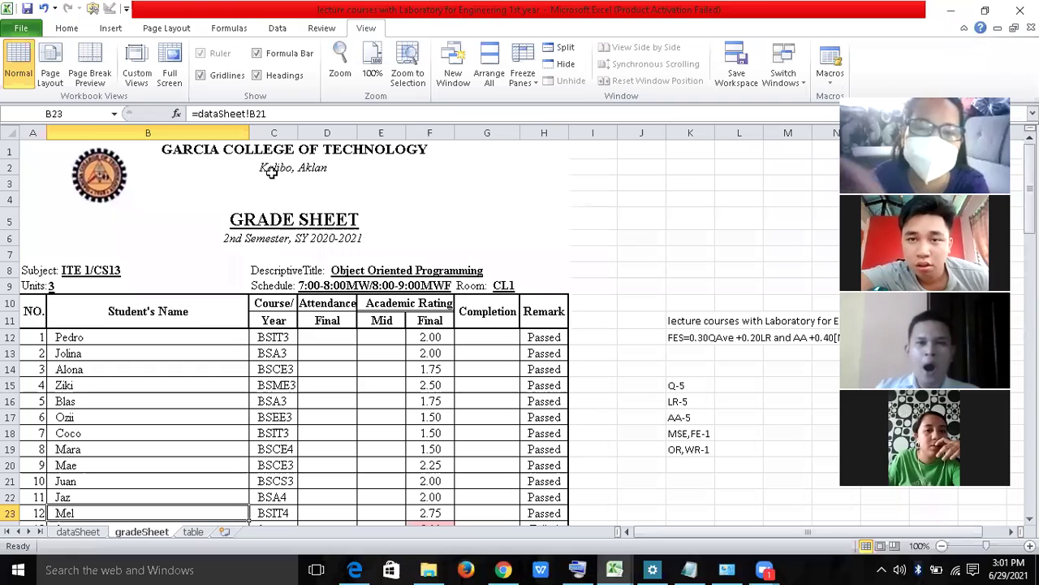
{"action": "left_click", "coordinate": [280, 218]}
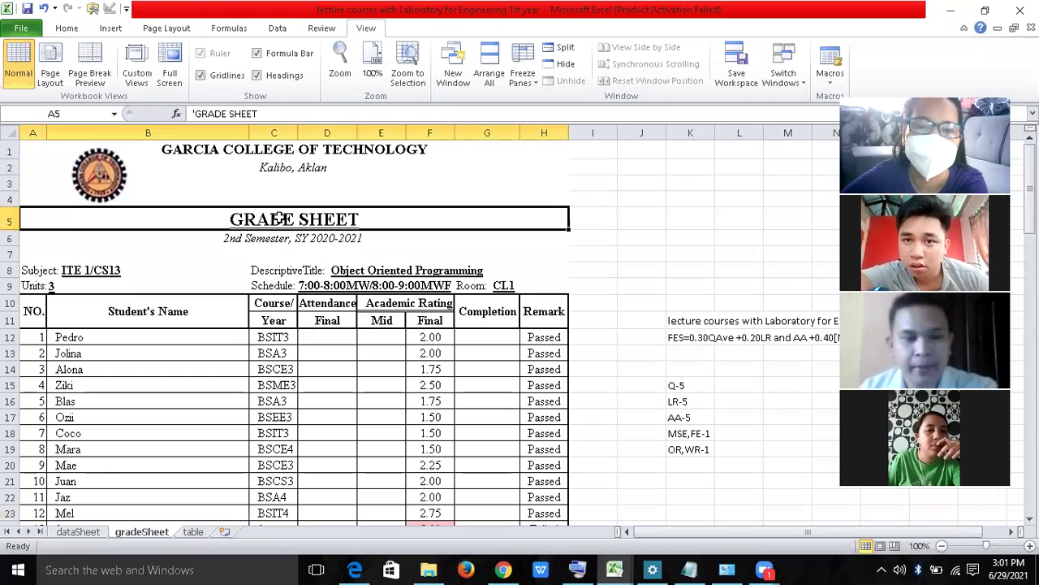
{"action": "left_click", "coordinate": [268, 238]}
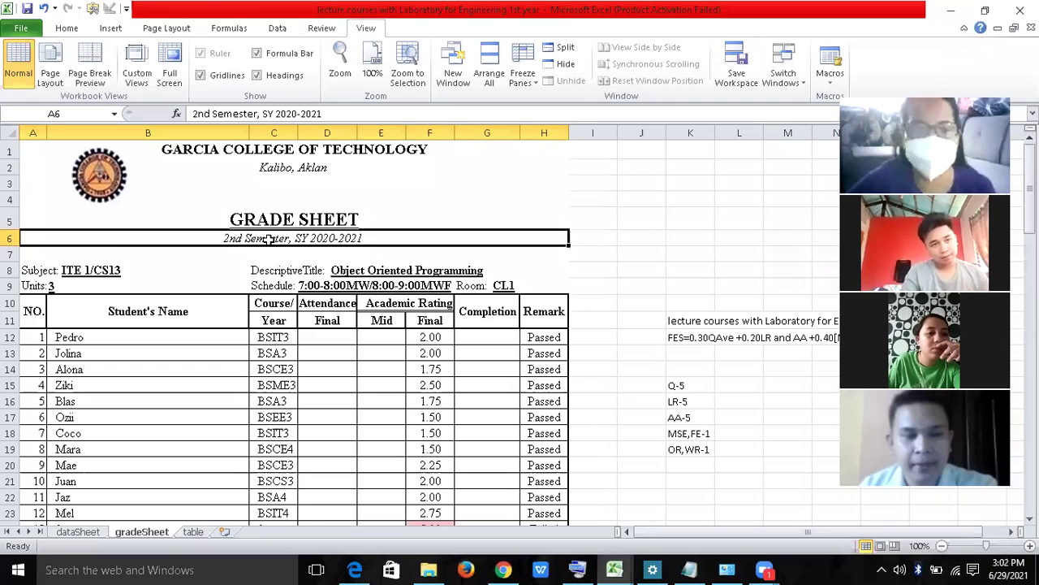
{"action": "left_click", "coordinate": [77, 531]}
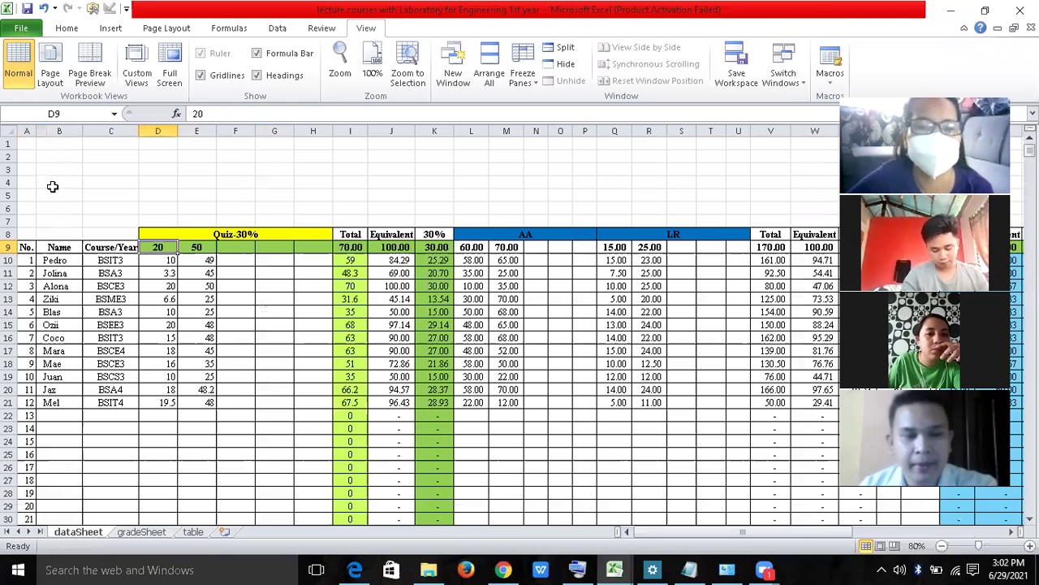
{"action": "left_click", "coordinate": [34, 146]}
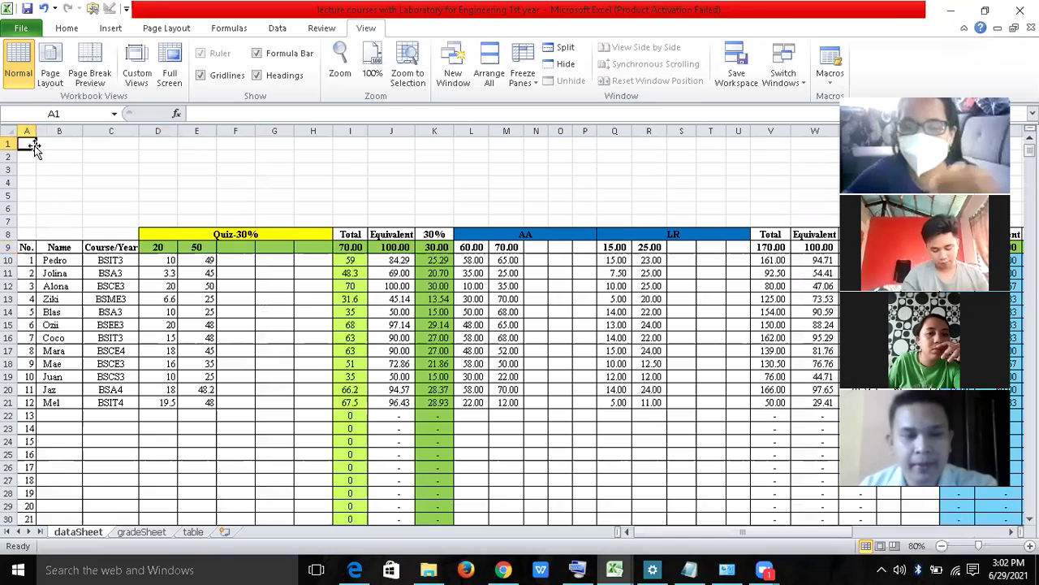
{"action": "type", "text": "Semest"}
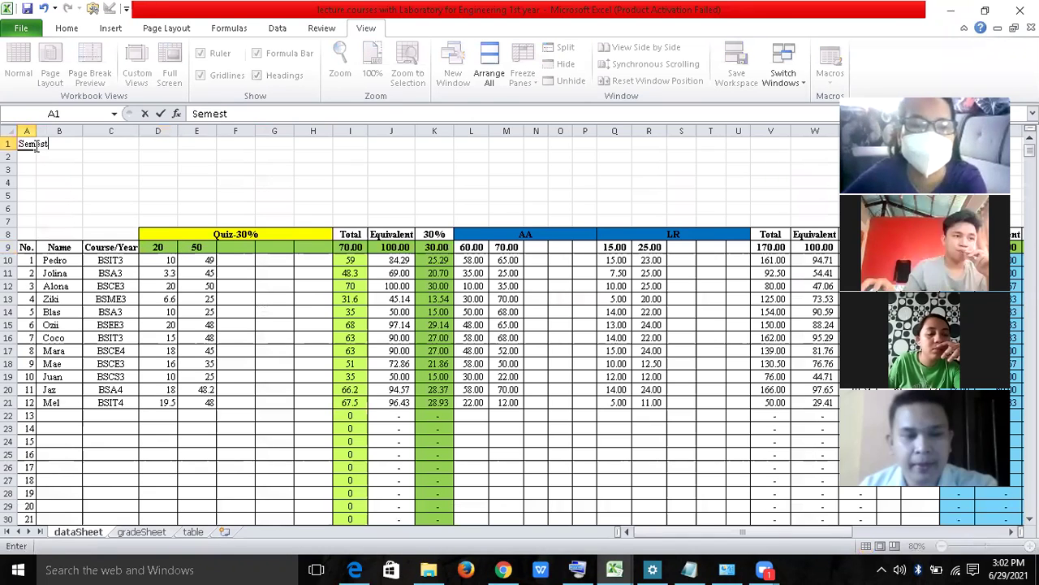
{"action": "type", "text": "er:"}
{"action": "key", "text": "Tab"}
Step: Begin the school year label in cell E1 of dataSheet with the text "School Ye"
{"action": "key", "text": "Tab"}
{"action": "key", "text": "Tab"}
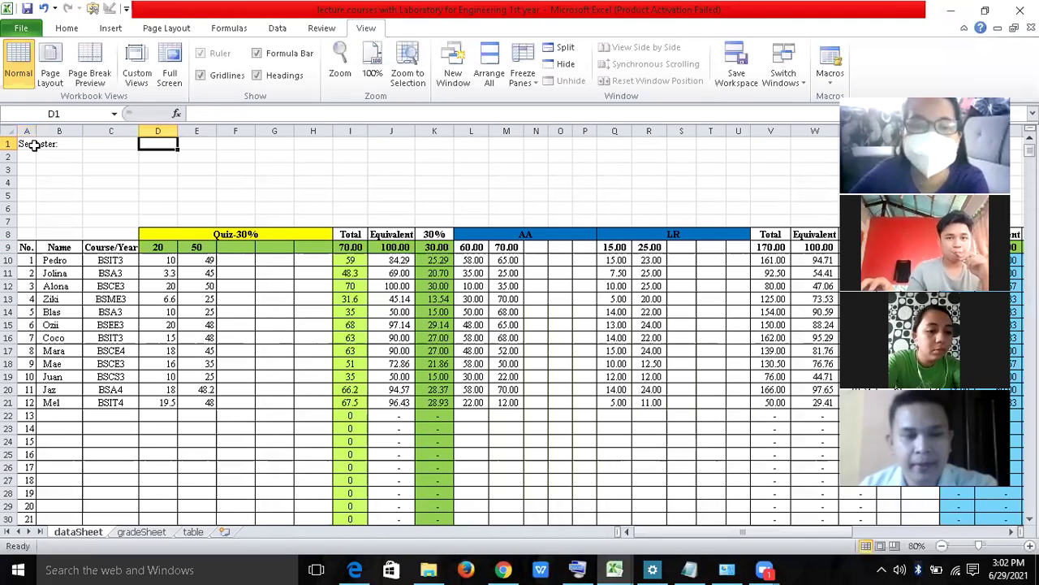
{"action": "key", "text": "Tab"}
{"action": "key", "text": "Tab"}
{"action": "key", "text": "Tab"}
{"action": "key", "text": "Tab"}
{"action": "key", "text": "Left"}
{"action": "key", "text": "Left"}
{"action": "key", "text": "Left"}
{"action": "key", "text": "Left"}
{"action": "key", "text": "Right"}
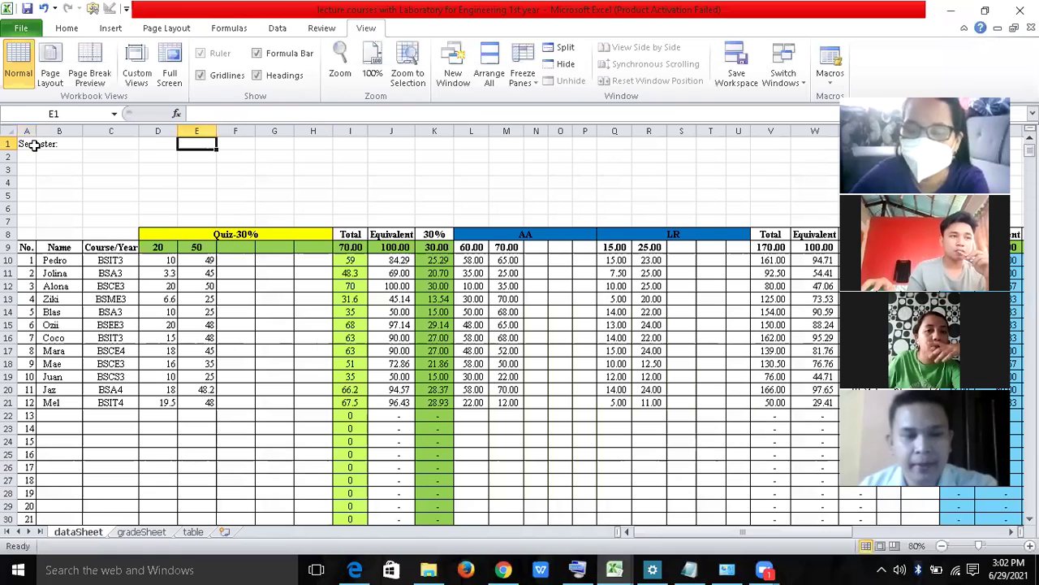
{"action": "type", "text": "School Ye"}
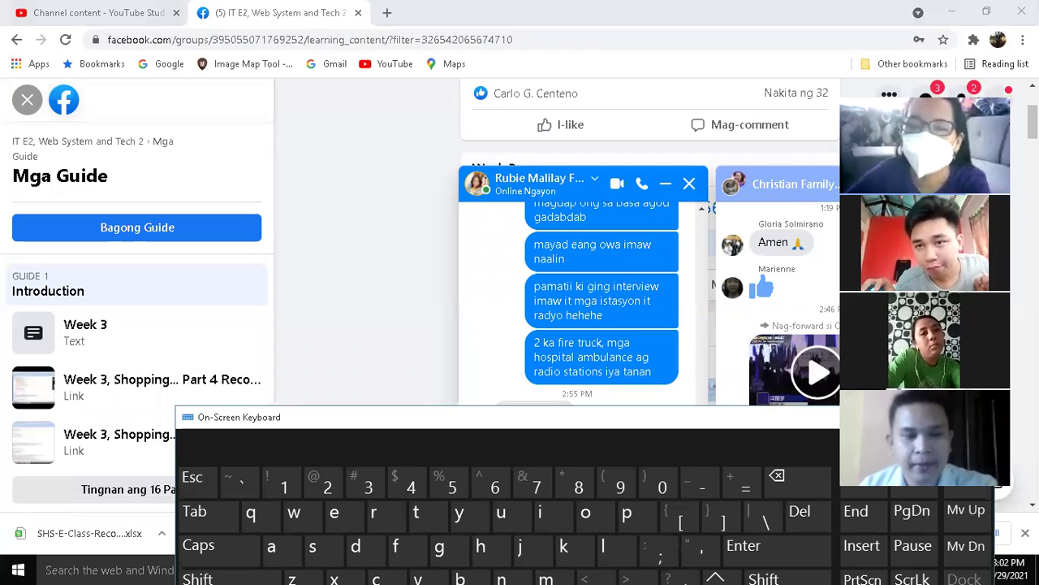
{"action": "key", "text": "super+ctrl+o"}
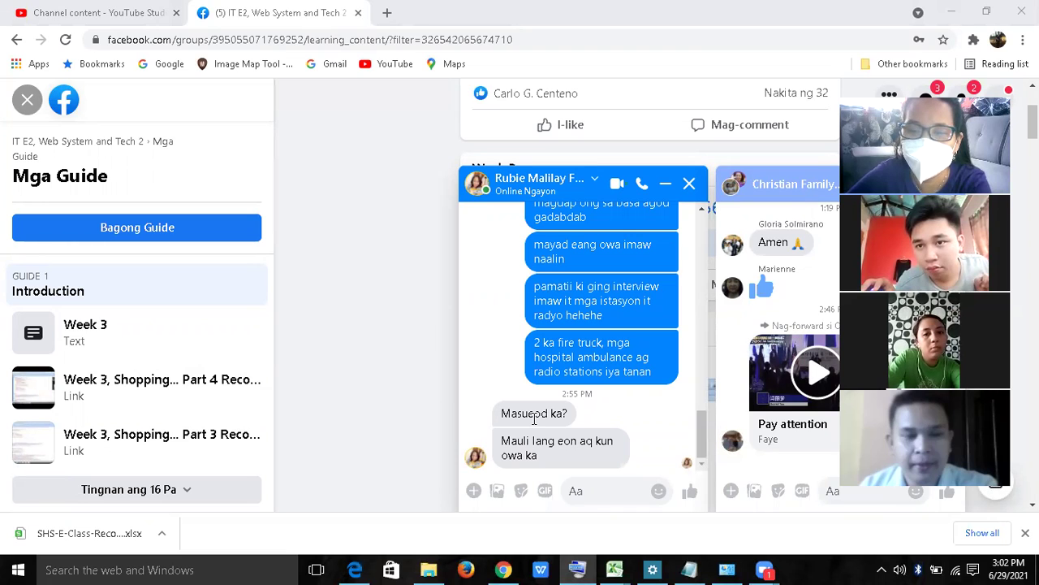
{"action": "left_click", "coordinate": [694, 433]}
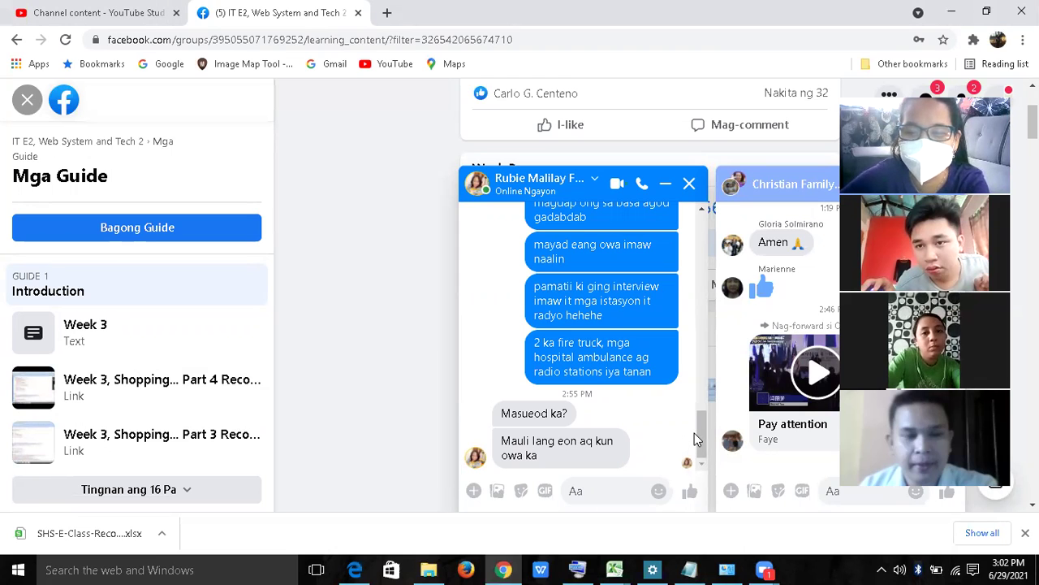
{"action": "left_click", "coordinate": [695, 433]}
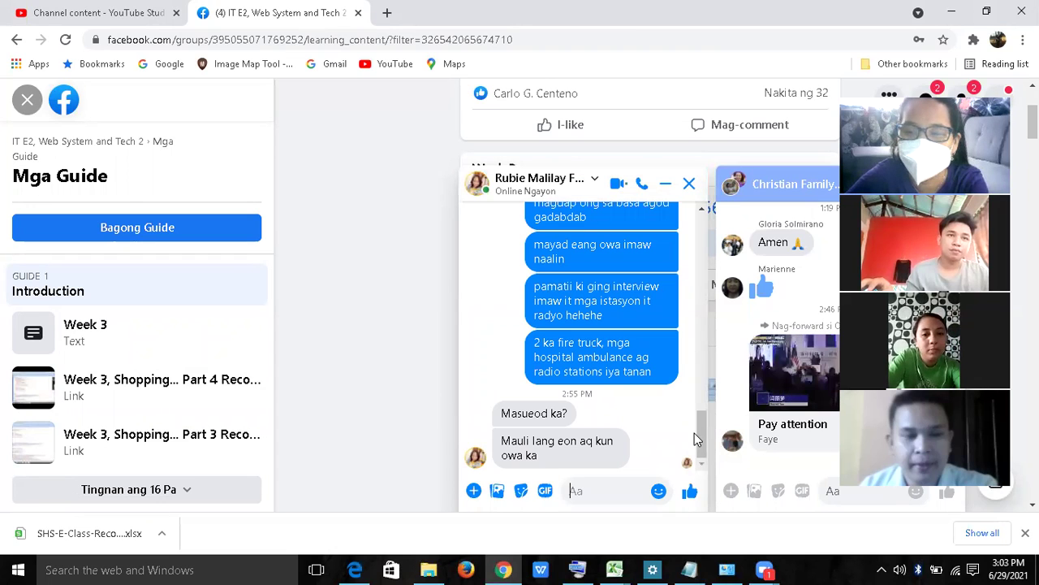
{"action": "left_click", "coordinate": [578, 568]}
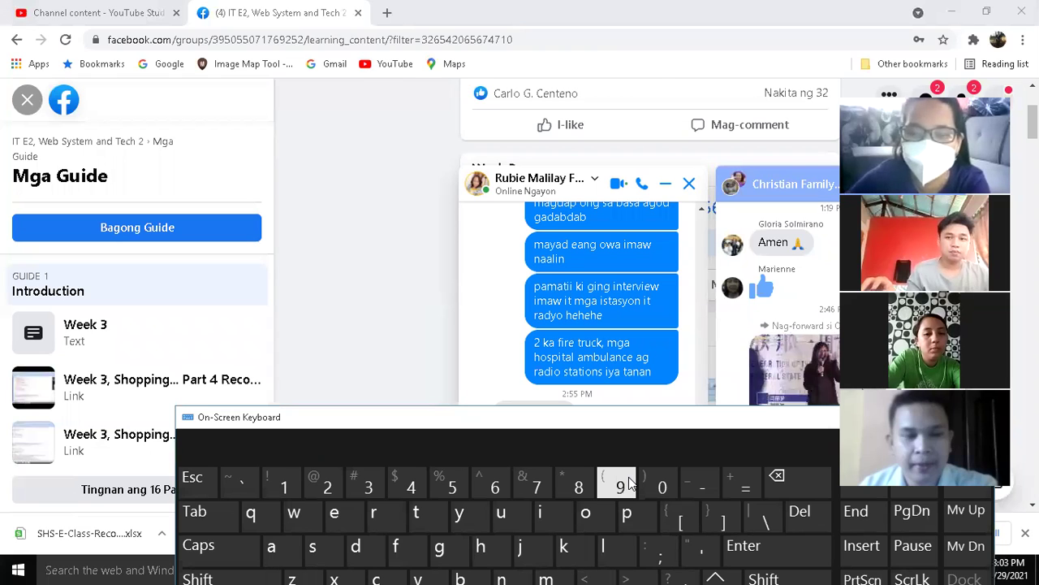
{"action": "left_click", "coordinate": [477, 513]}
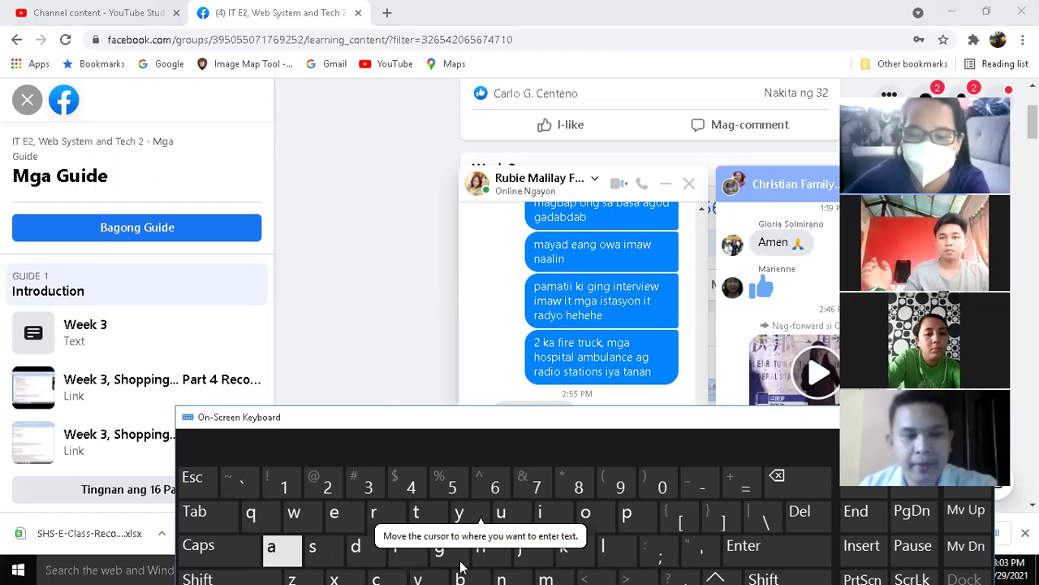
{"action": "left_click", "coordinate": [439, 546]}
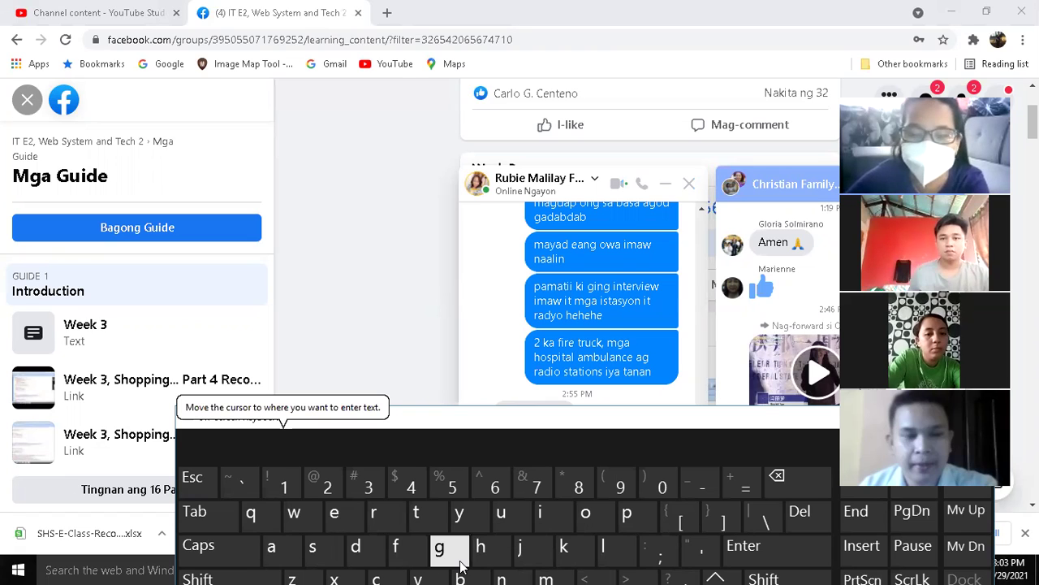
{"action": "left_click", "coordinate": [298, 550]}
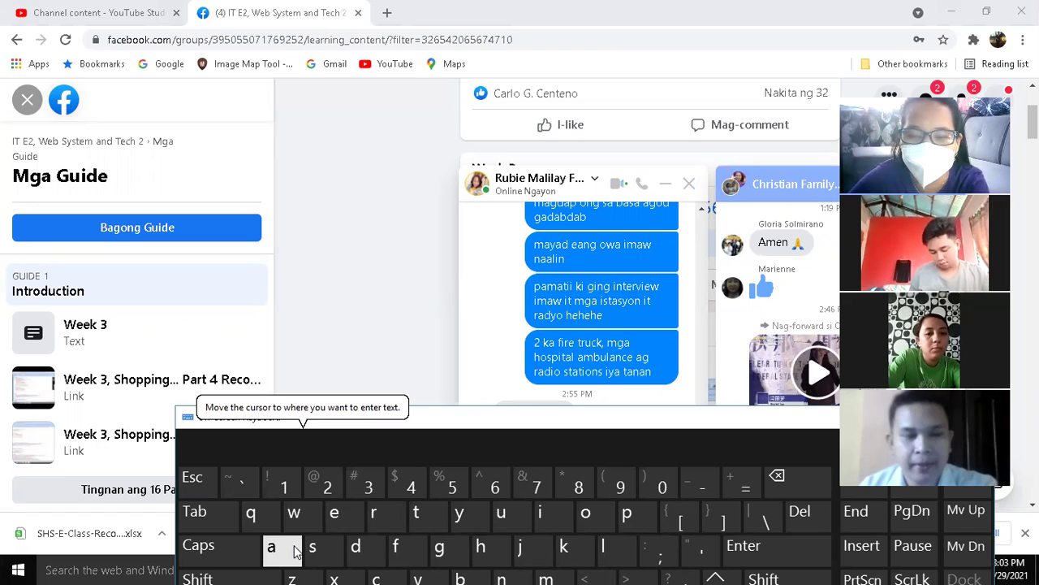
{"action": "left_click", "coordinate": [297, 551]}
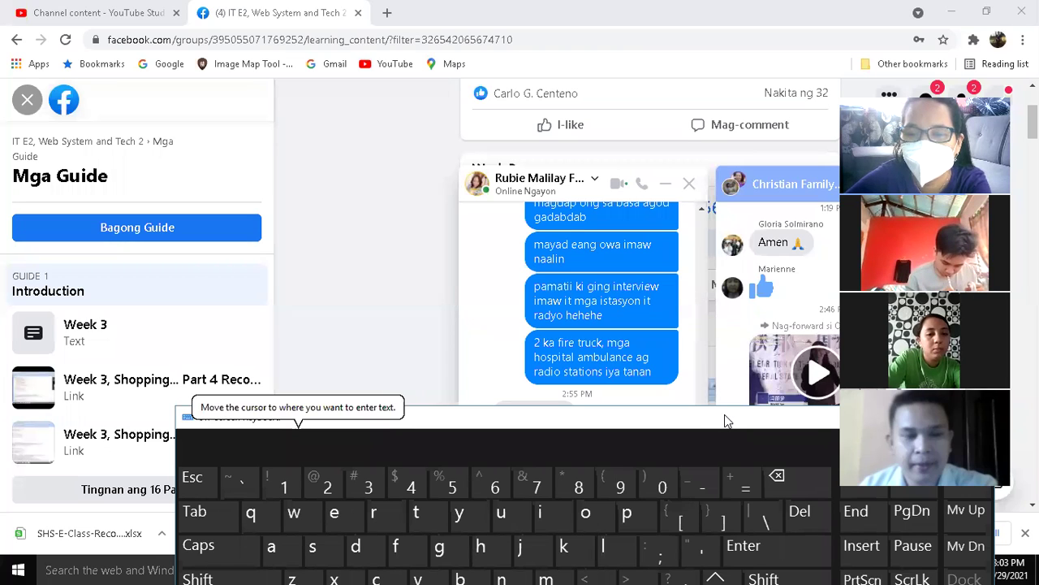
{"action": "key", "text": "ctrl+super+o"}
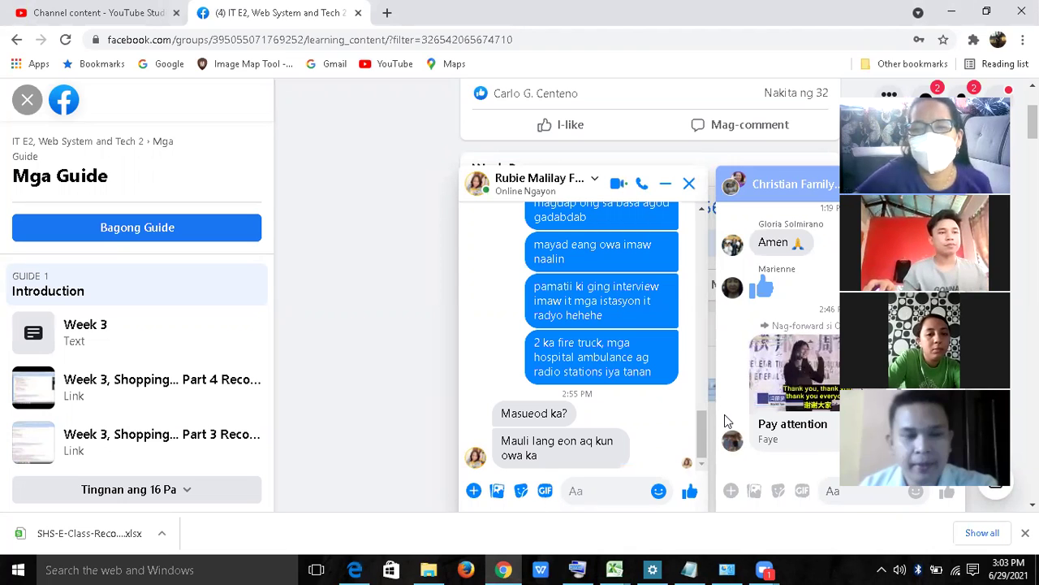
{"action": "left_click", "coordinate": [688, 184]}
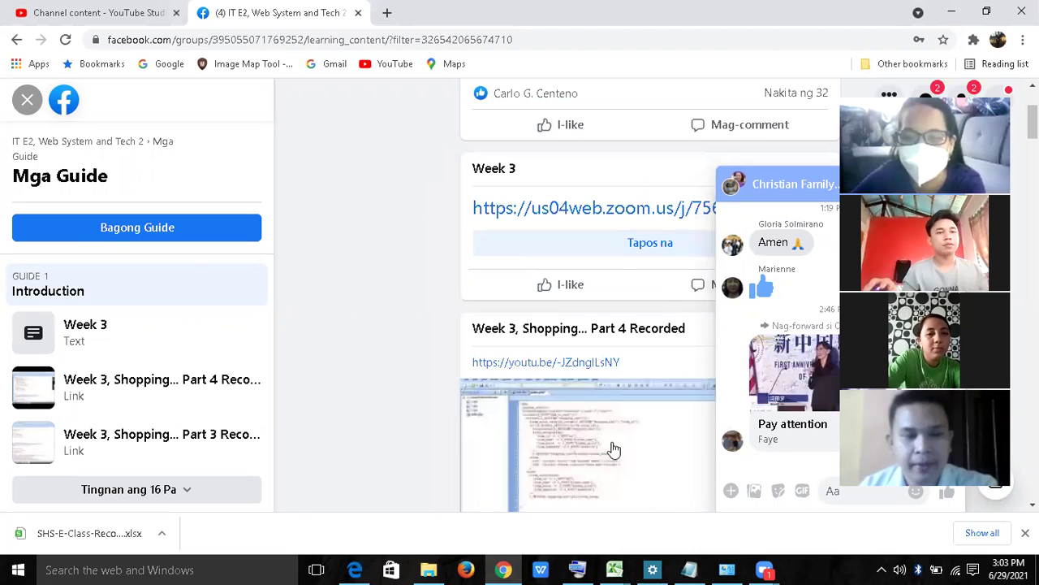
Step: Switch back to the Engineering grading workbook in Excel and complete the E1 label as "School Year:" with help from the on-screen keyboard
{"action": "left_click", "coordinate": [610, 568]}
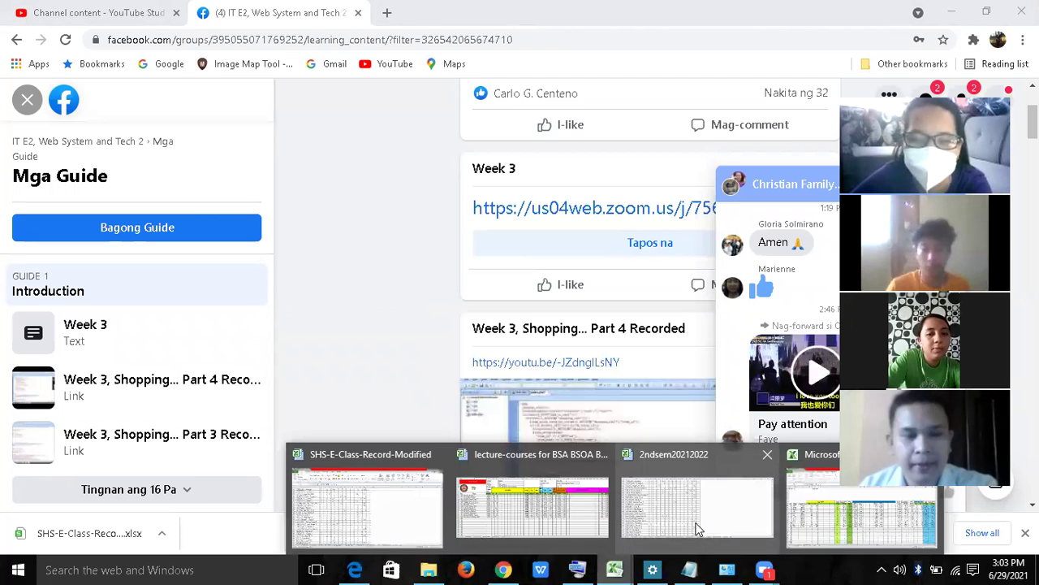
{"action": "left_click", "coordinate": [743, 537]}
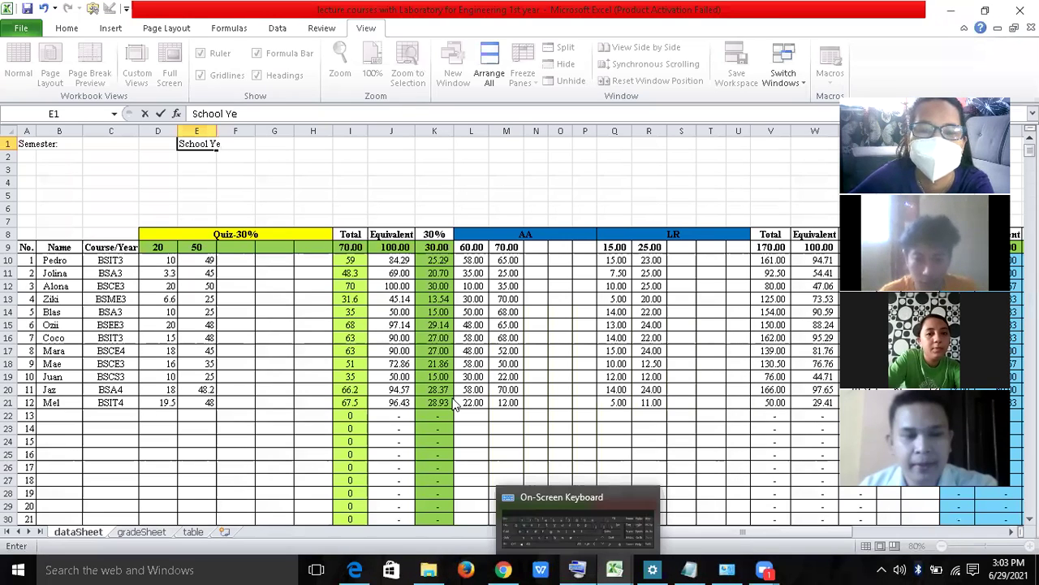
{"action": "left_click", "coordinate": [577, 519]}
{"action": "left_click", "coordinate": [242, 114]}
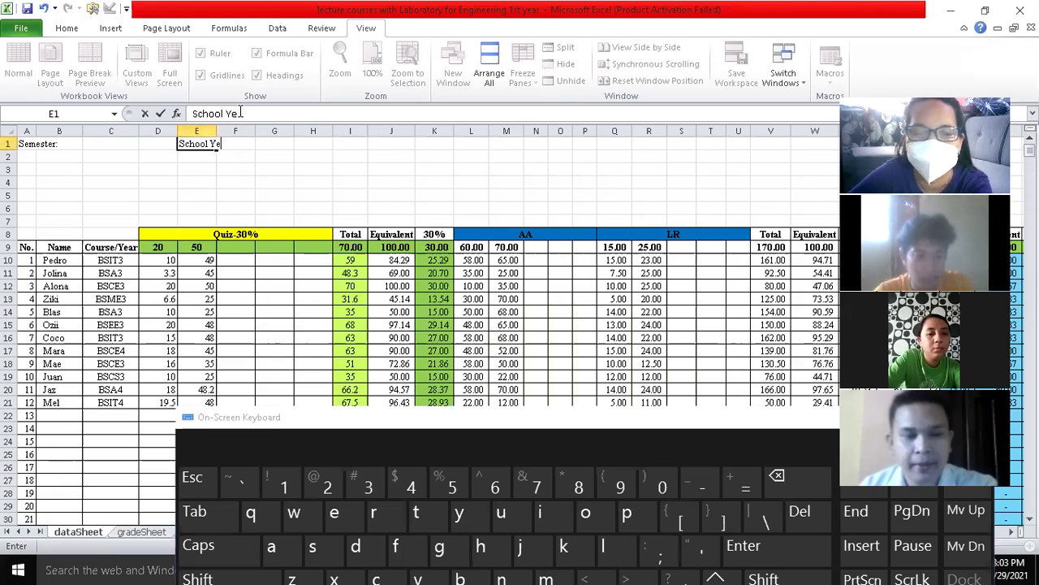
{"action": "left_click", "coordinate": [276, 549]}
{"action": "type", "text": "r:"}
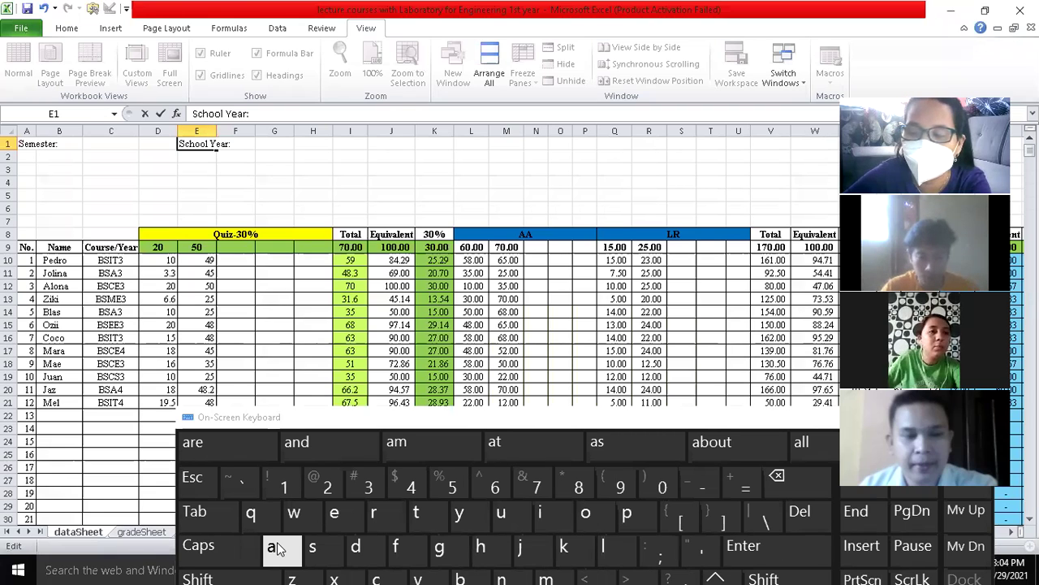
{"action": "key", "text": "Return"}
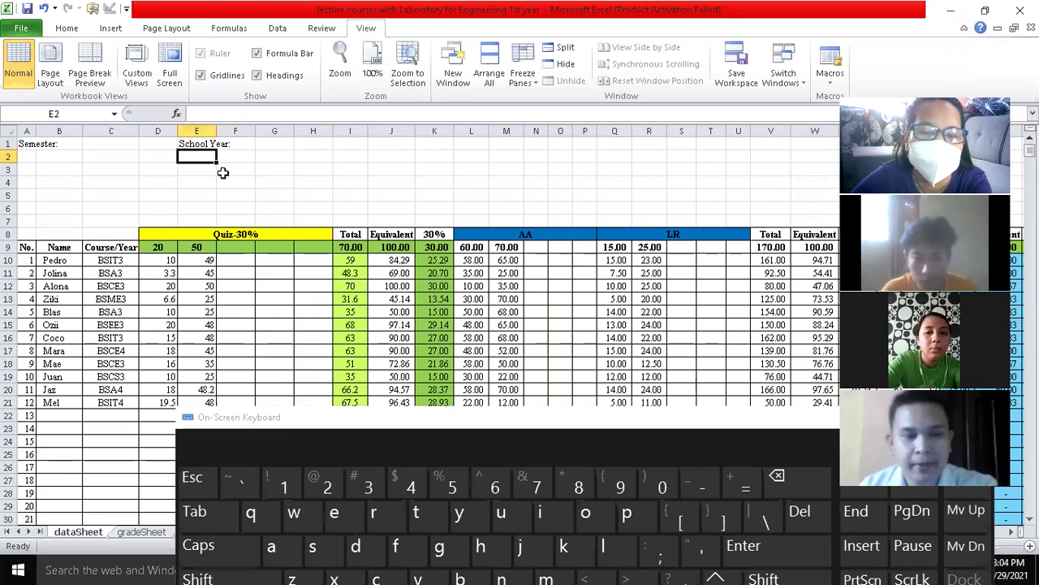
Step: Enter the labels "Subject:" in cell A2 and "Descriptive Title:" in cell E2 of dataSheet, following the gradeSheet heading
{"action": "left_click", "coordinate": [140, 533]}
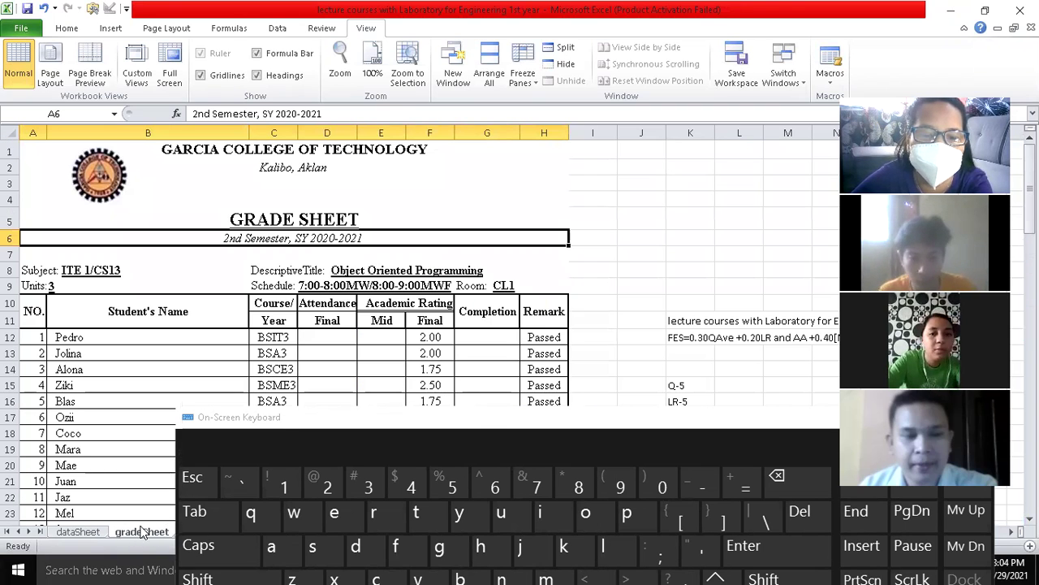
{"action": "left_click", "coordinate": [94, 535]}
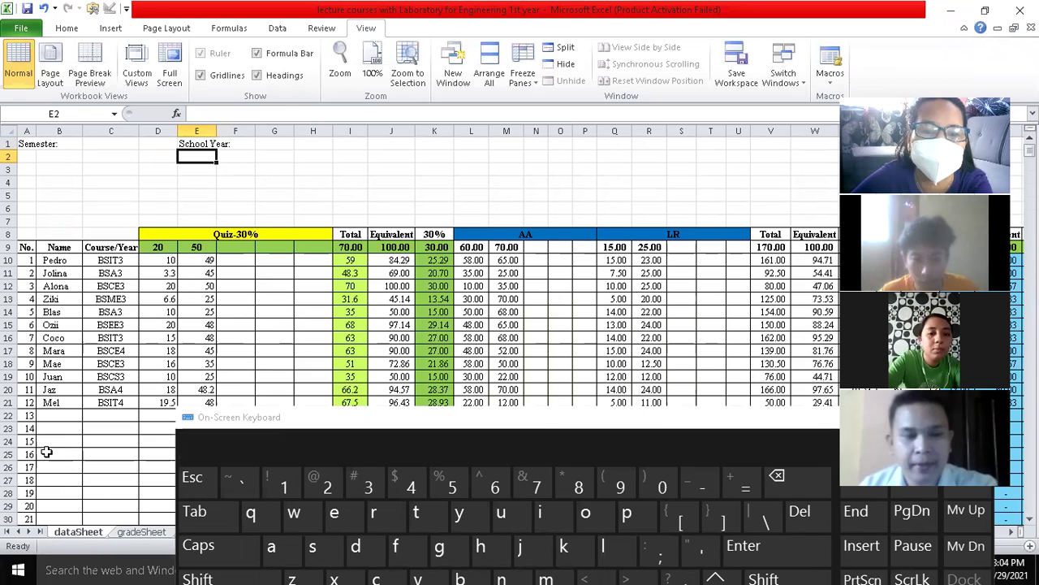
{"action": "left_click", "coordinate": [26, 158]}
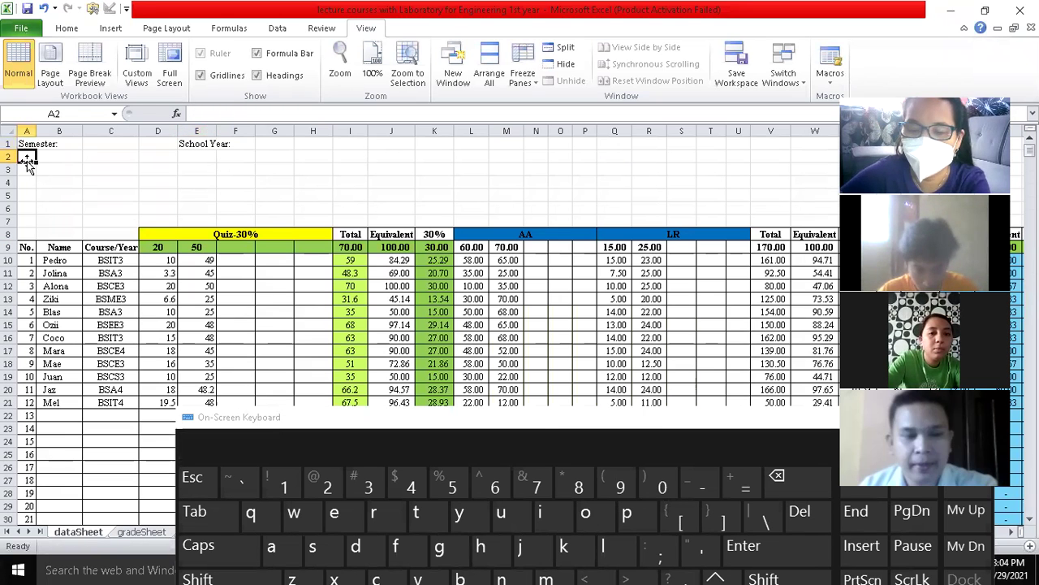
{"action": "type", "text": "Subject:"}
{"action": "left_click", "coordinate": [160, 113]}
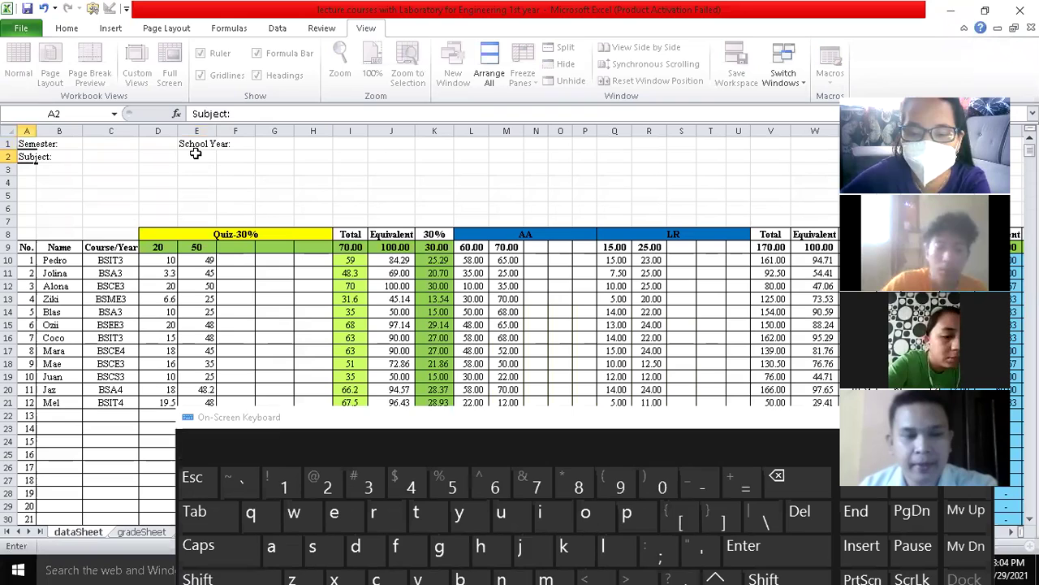
{"action": "left_click", "coordinate": [195, 154]}
{"action": "type", "text": "Descriptive Tit"}
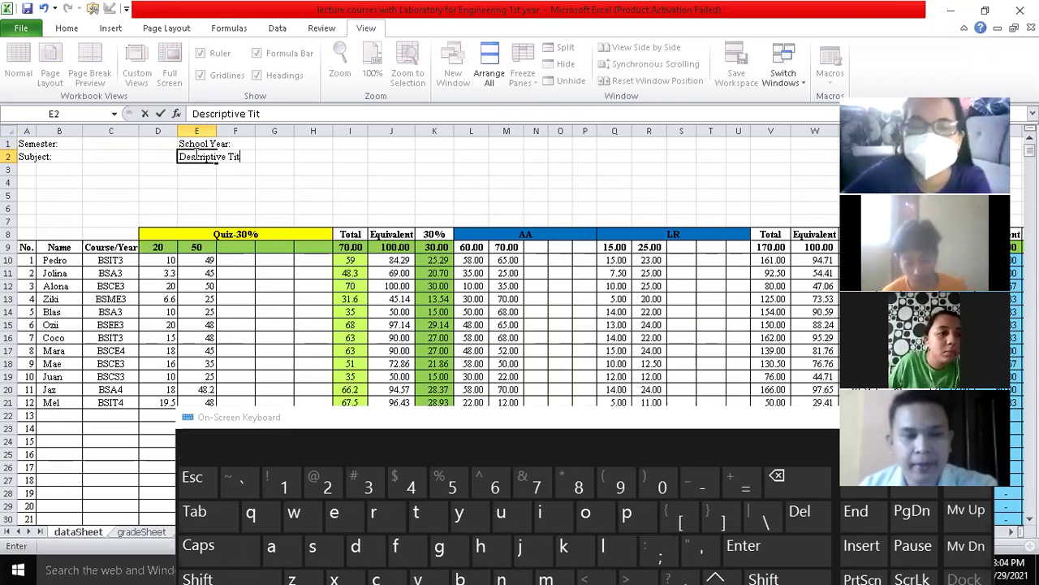
{"action": "type", "text": "le:"}
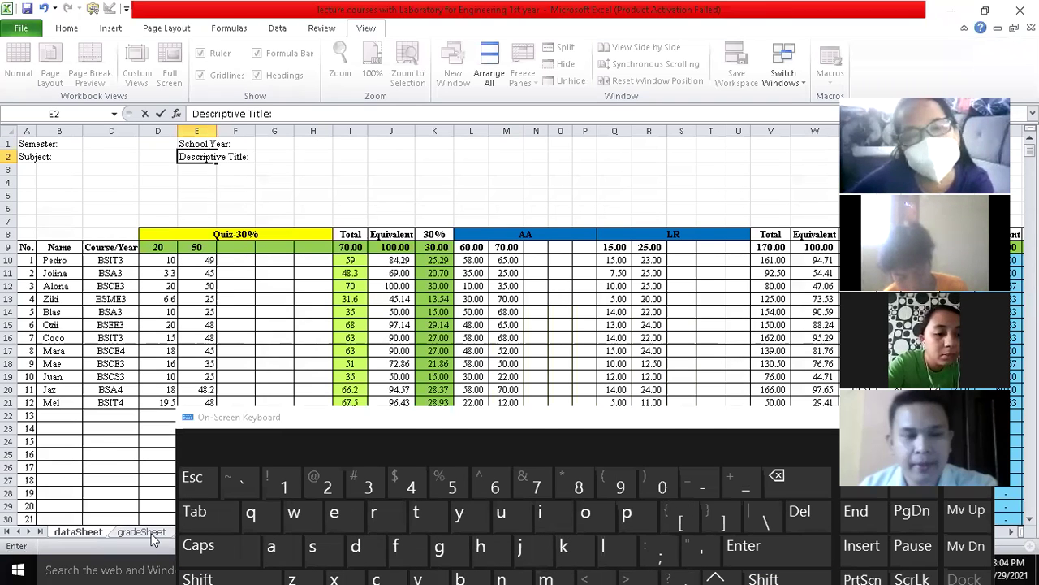
Step: Check the gradeSheet heading and enter the label "Units:" in cell A3 of dataSheet
{"action": "left_click", "coordinate": [142, 532]}
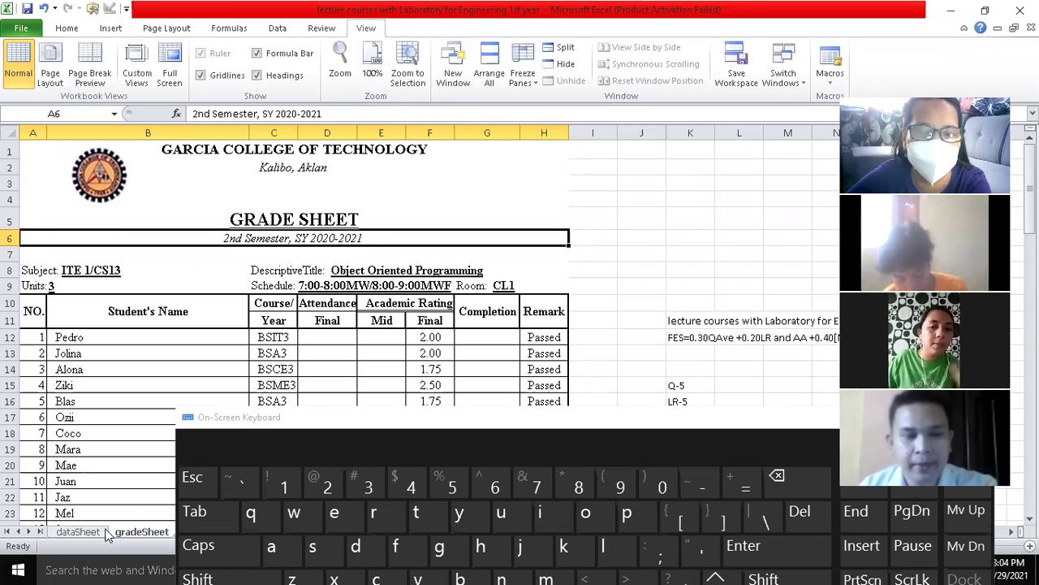
{"action": "left_click", "coordinate": [78, 531]}
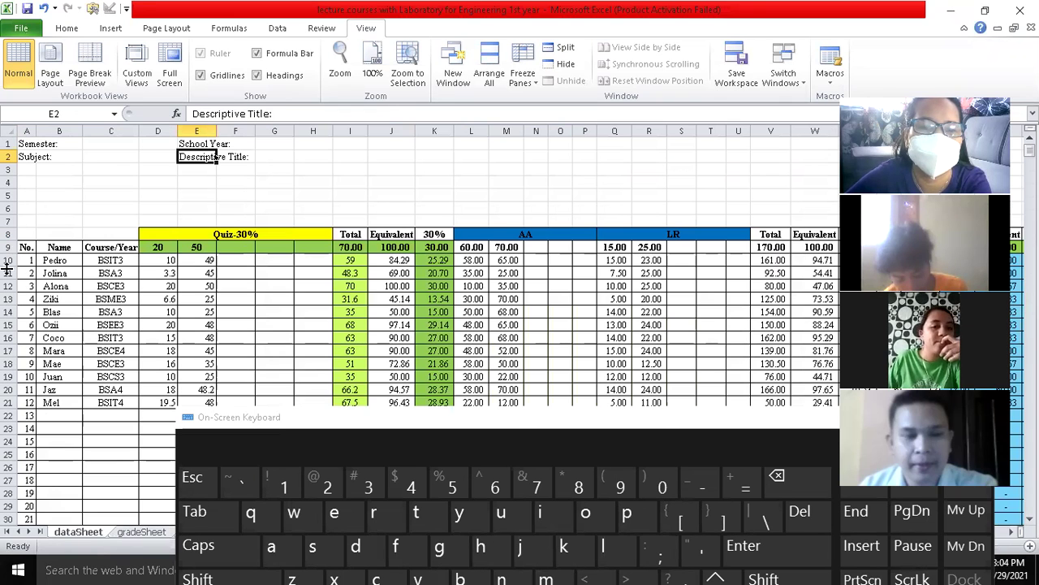
{"action": "left_click", "coordinate": [25, 170]}
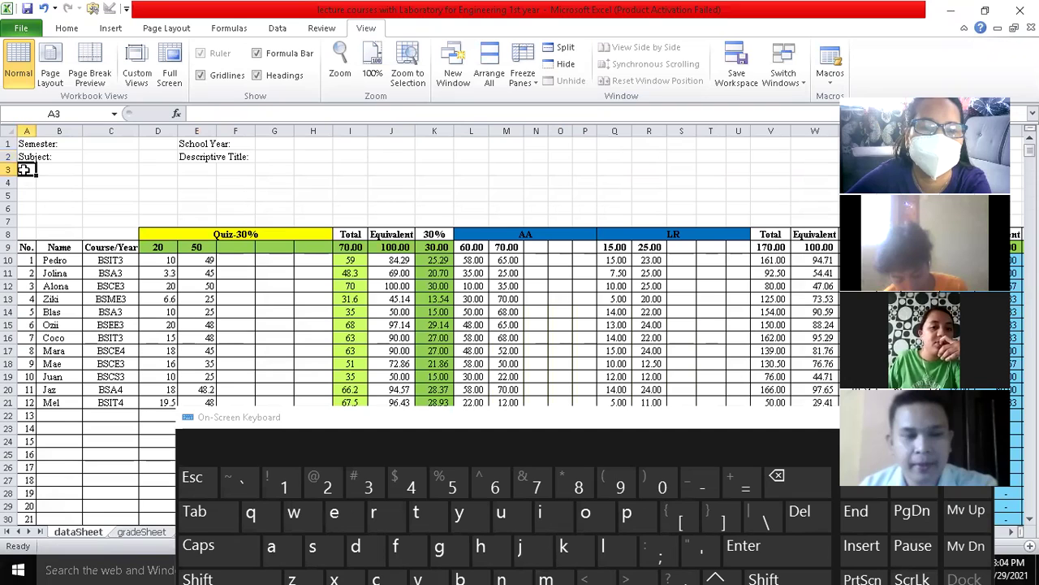
{"action": "type", "text": "I"}
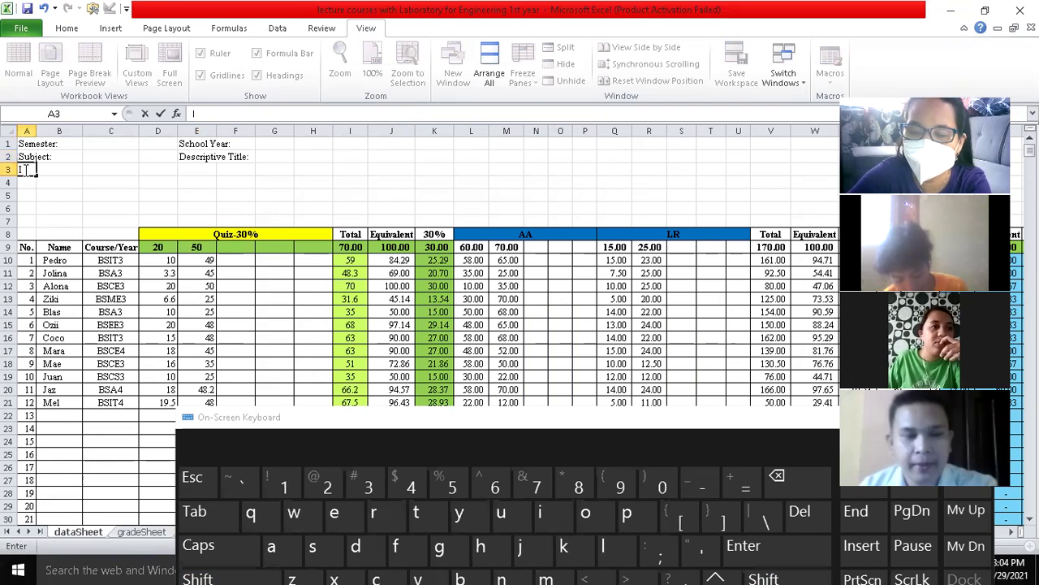
{"action": "type", "text": "Units:"}
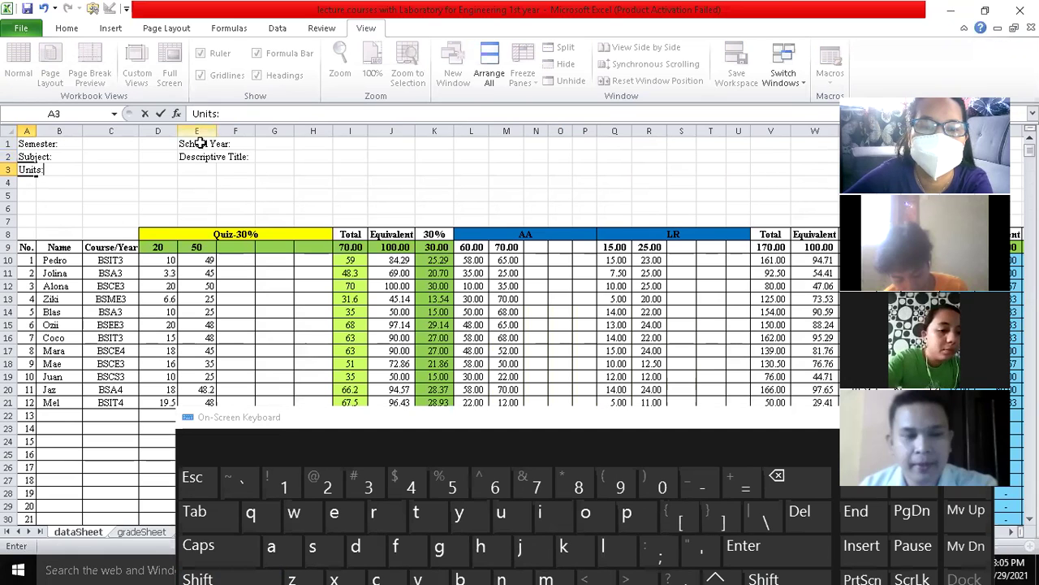
Step: Enter the labels "Schedule:" in cell E3 and "Room:" in cell A4 of dataSheet
{"action": "left_click", "coordinate": [194, 171]}
{"action": "type", "text": "Sche"}
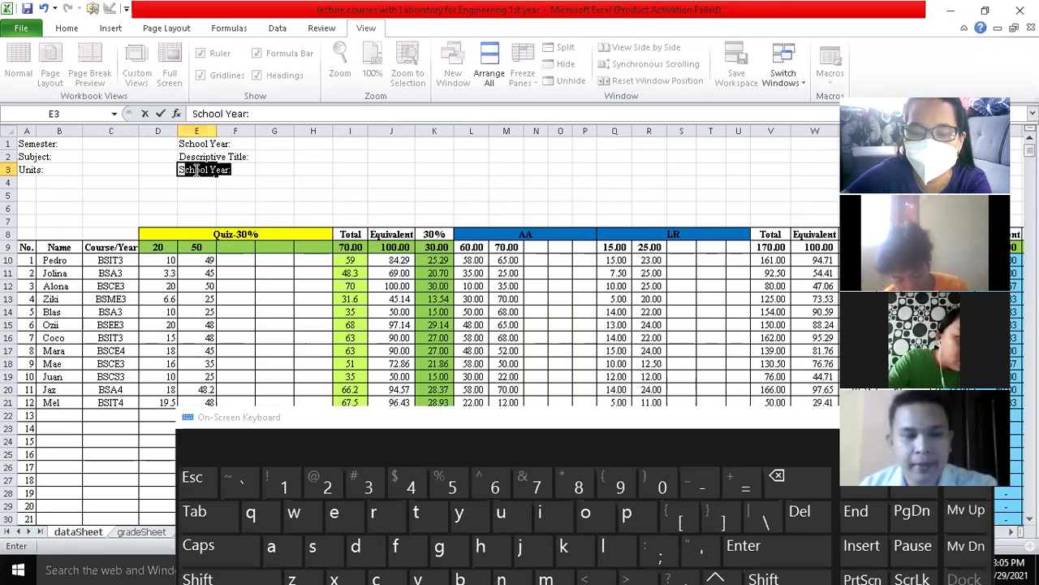
{"action": "type", "text": "du"}
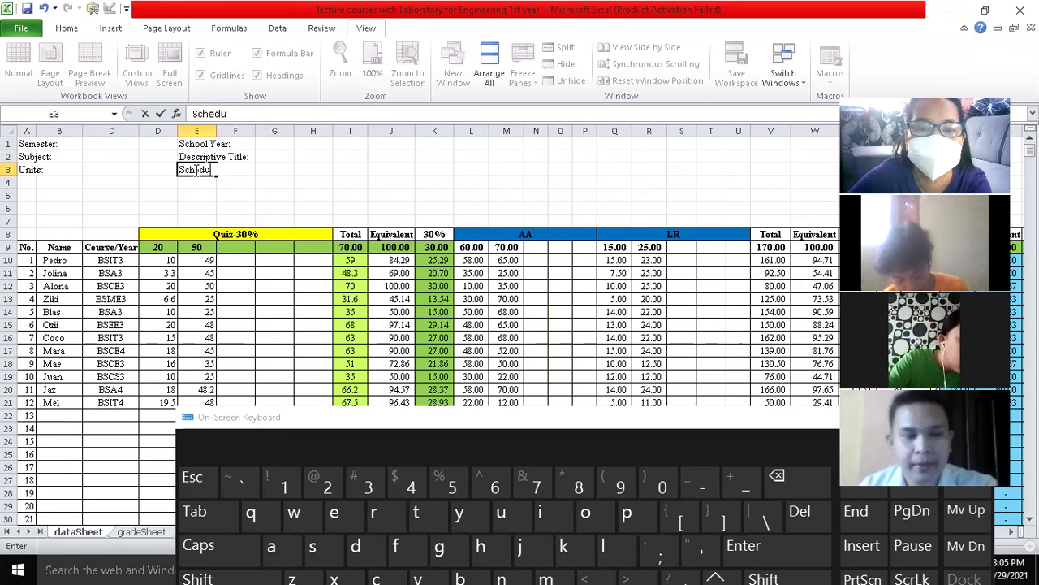
{"action": "type", "text": "le:"}
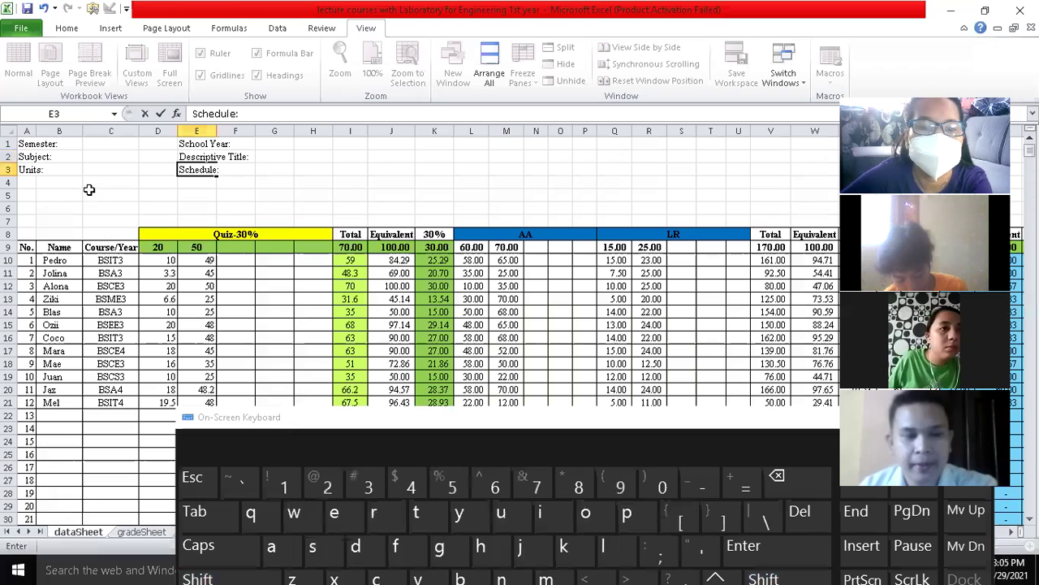
{"action": "left_click", "coordinate": [30, 182]}
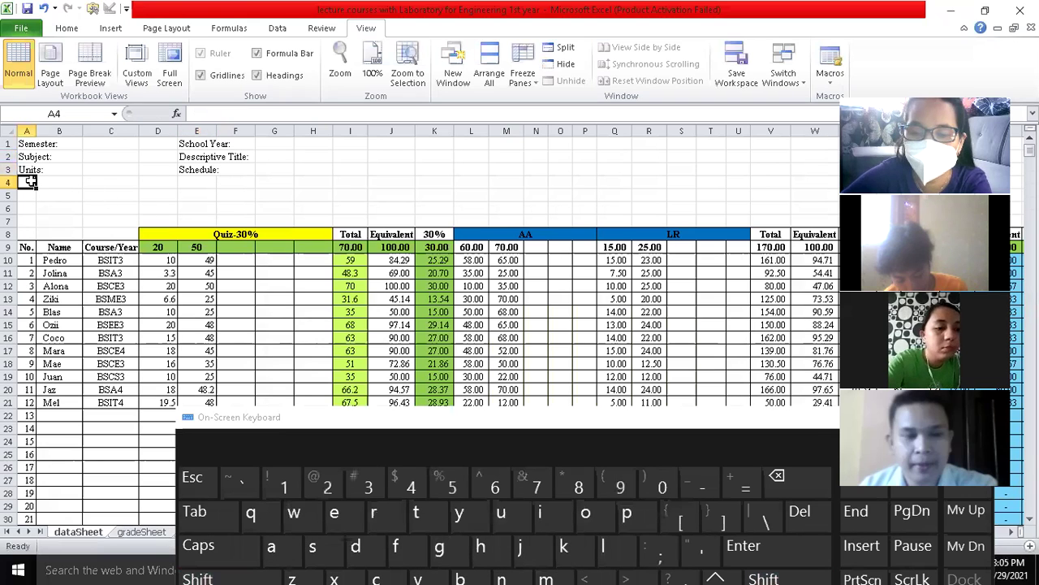
{"action": "type", "text": "Roor"}
{"action": "key", "text": "BackSpace"}
{"action": "type", "text": "m:"}
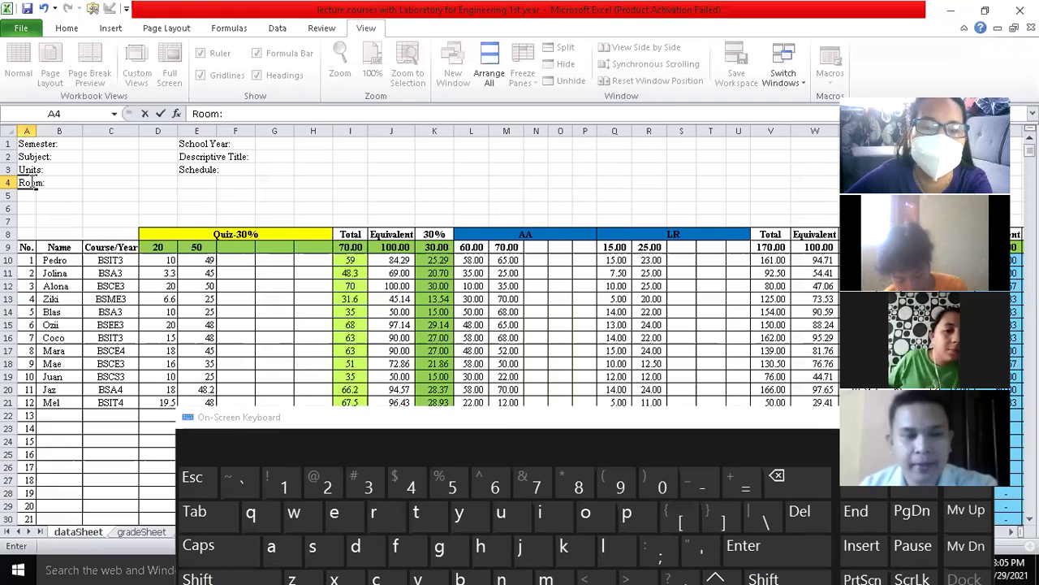
Step: Enter the label "Title/Instructor:" in cell E4 of dataSheet
{"action": "left_click", "coordinate": [190, 181]}
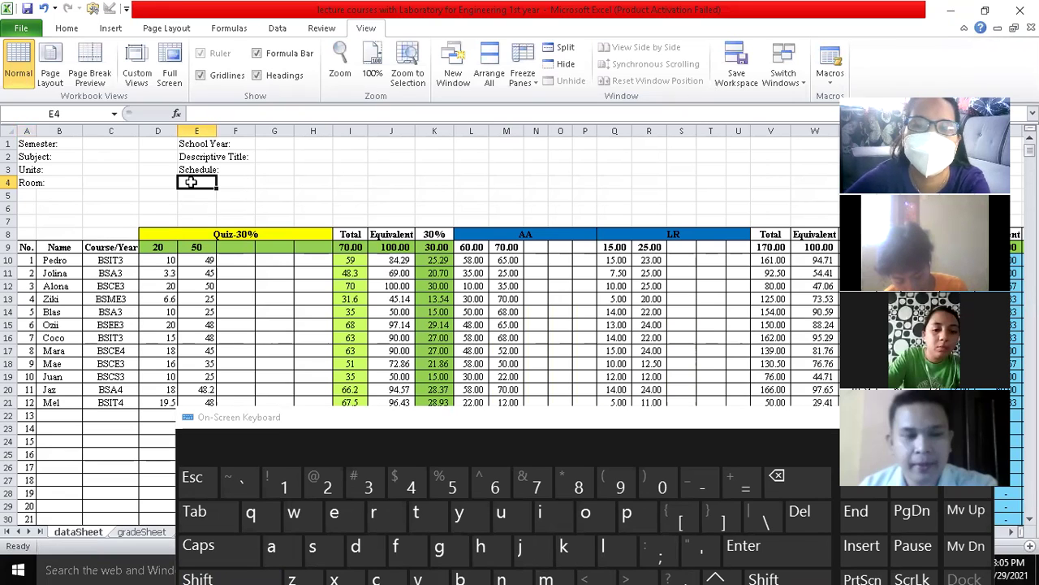
{"action": "key", "text": "shift"}
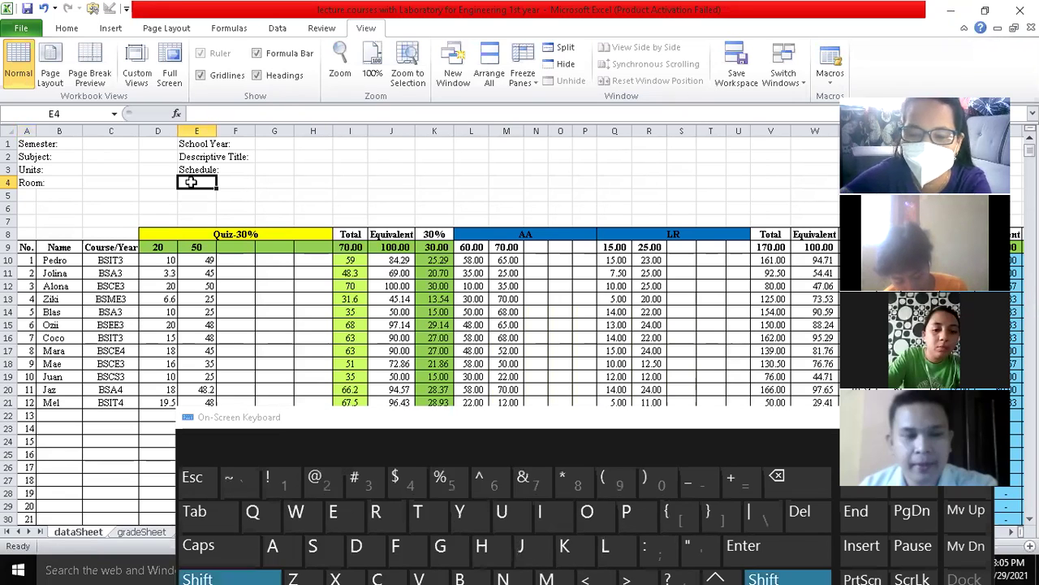
{"action": "type", "text": "Titl"}
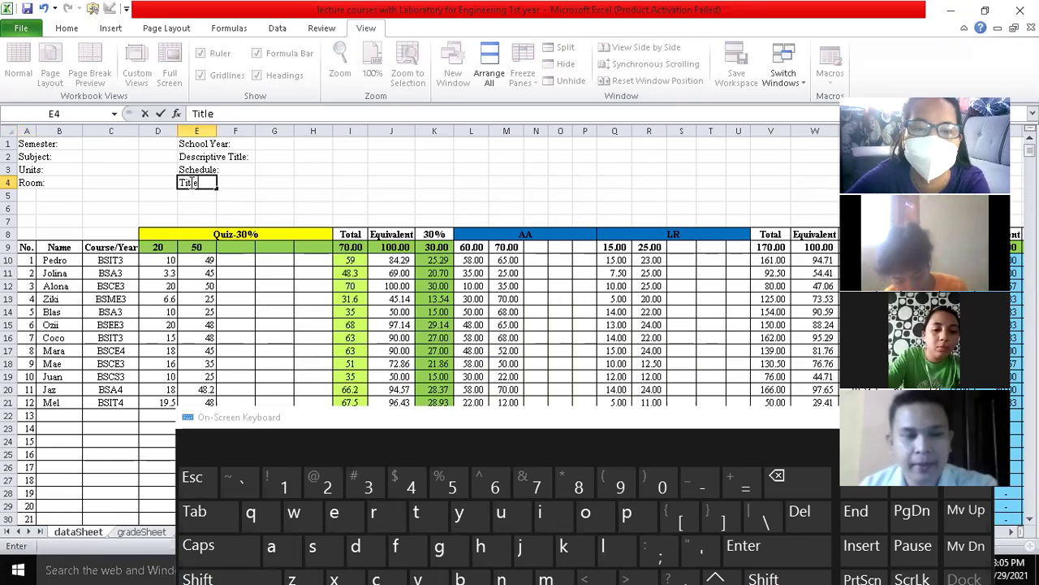
{"action": "type", "text": "e/I"}
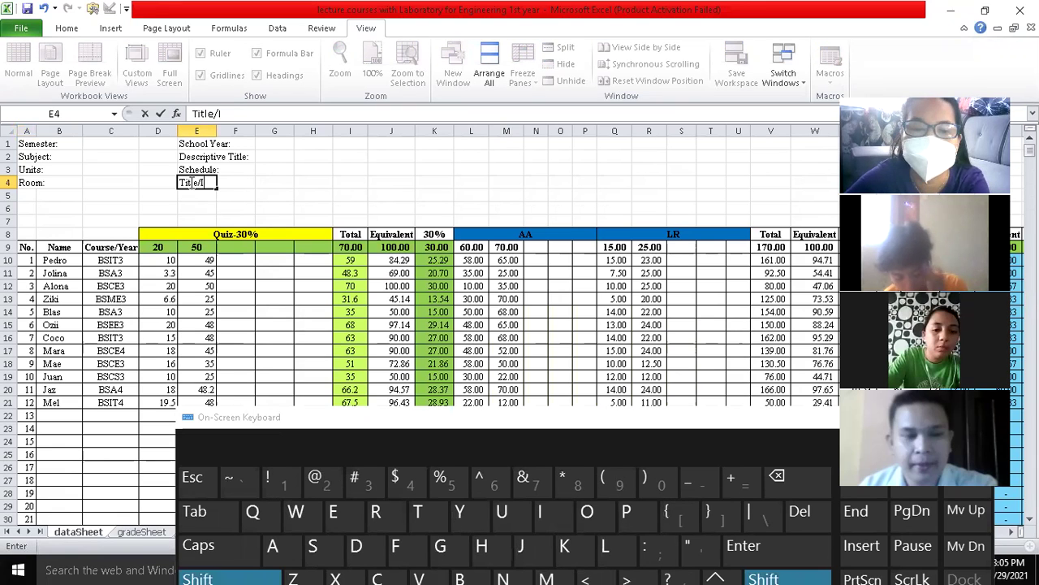
{"action": "type", "text": "nstruct"}
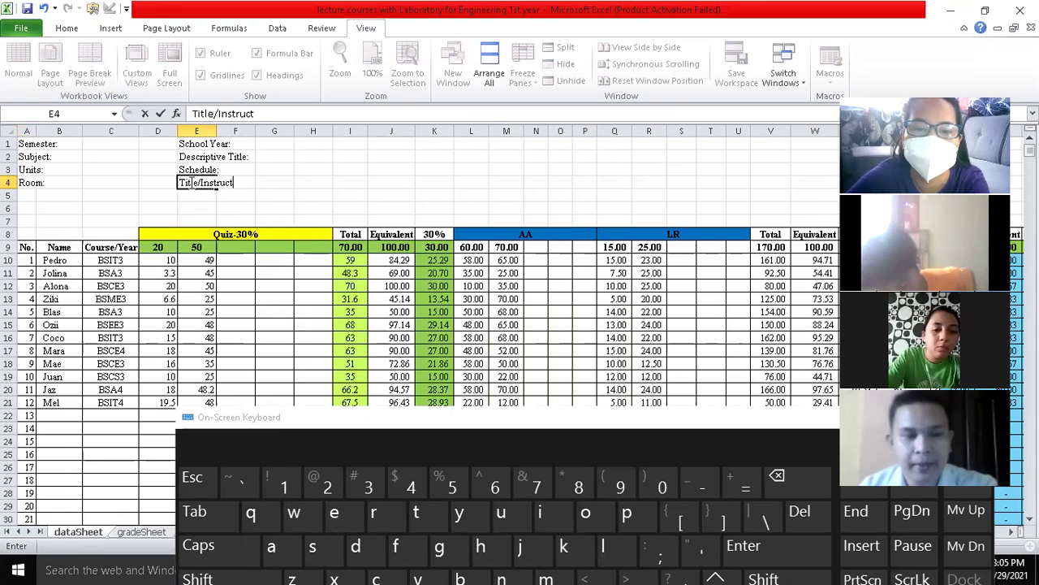
{"action": "type", "text": "or"}
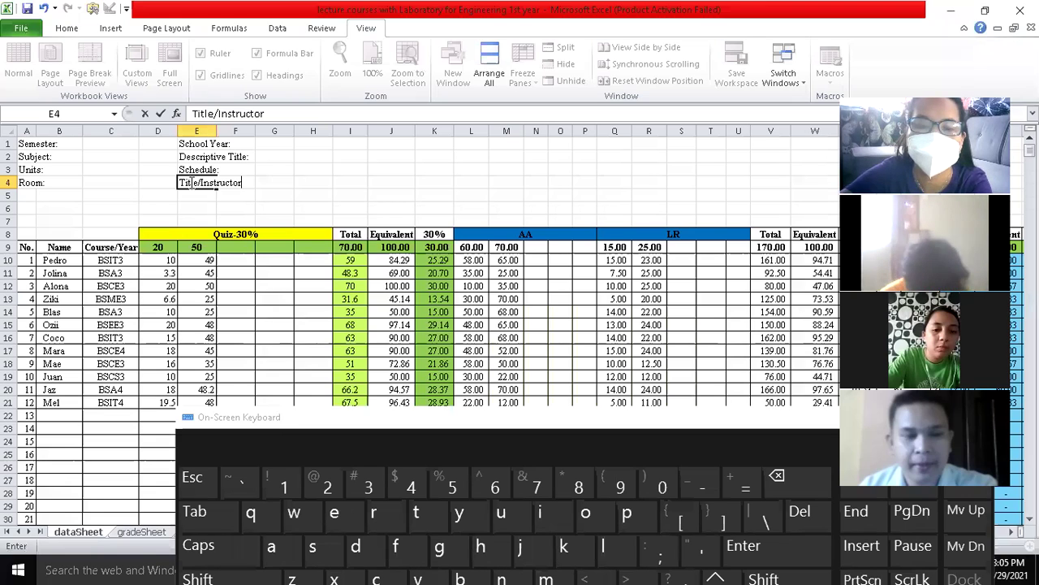
{"action": "type", "text": ":"}
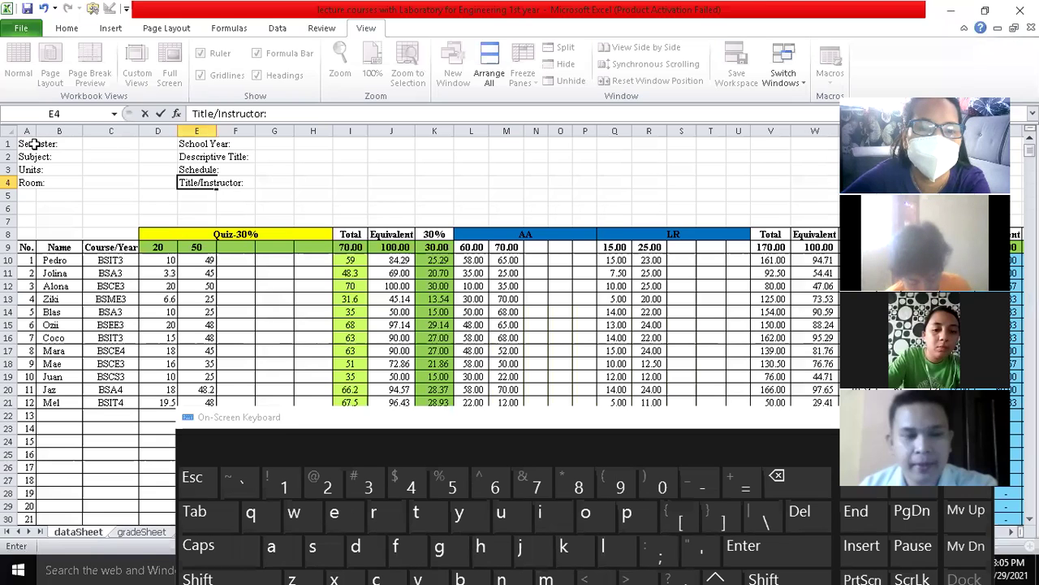
{"action": "left_click", "coordinate": [34, 145]}
{"action": "left_click", "coordinate": [104, 142]}
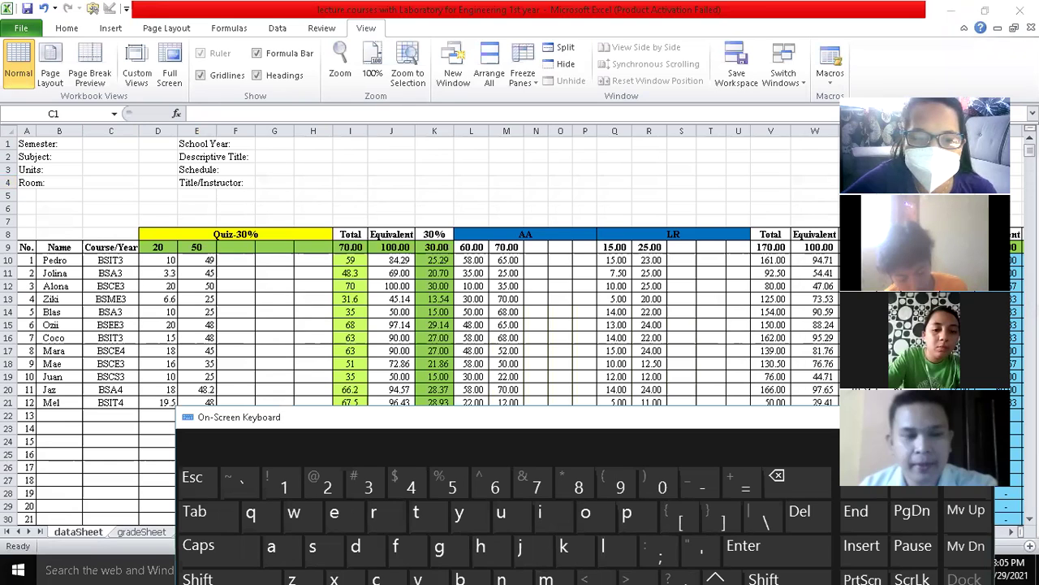
Step: Close the on-screen keyboard and enter the list heading "Semester" in cell D1 of the table sheet
{"action": "left_click", "coordinate": [983, 417]}
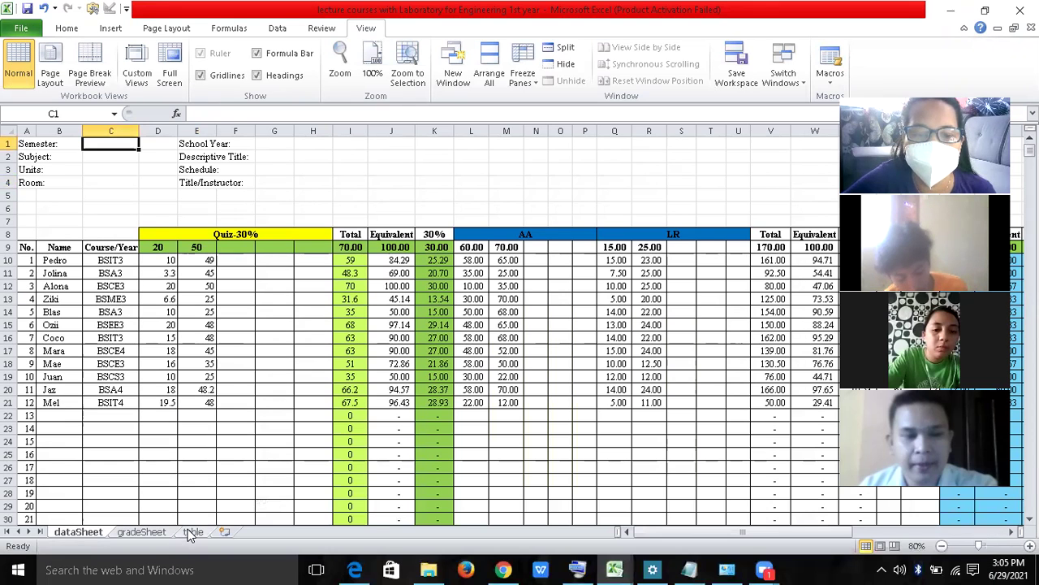
{"action": "left_click", "coordinate": [192, 532]}
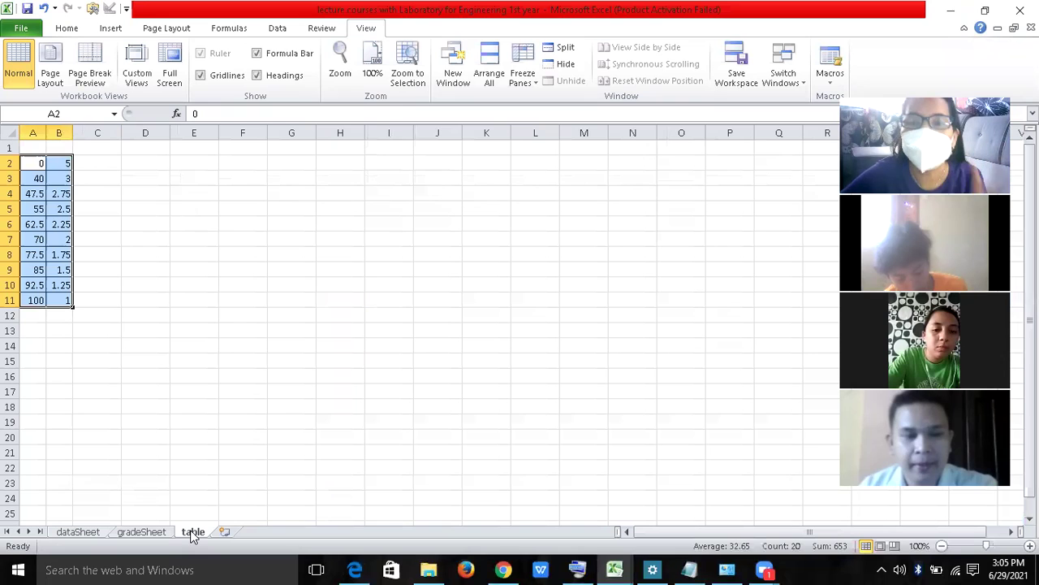
{"action": "left_click", "coordinate": [155, 151]}
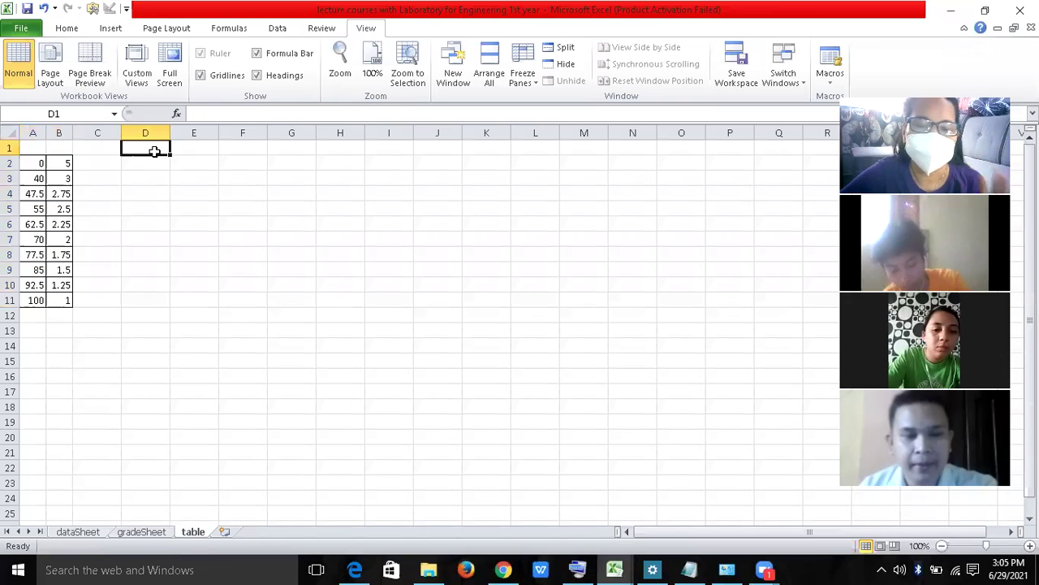
{"action": "type", "text": "S"}
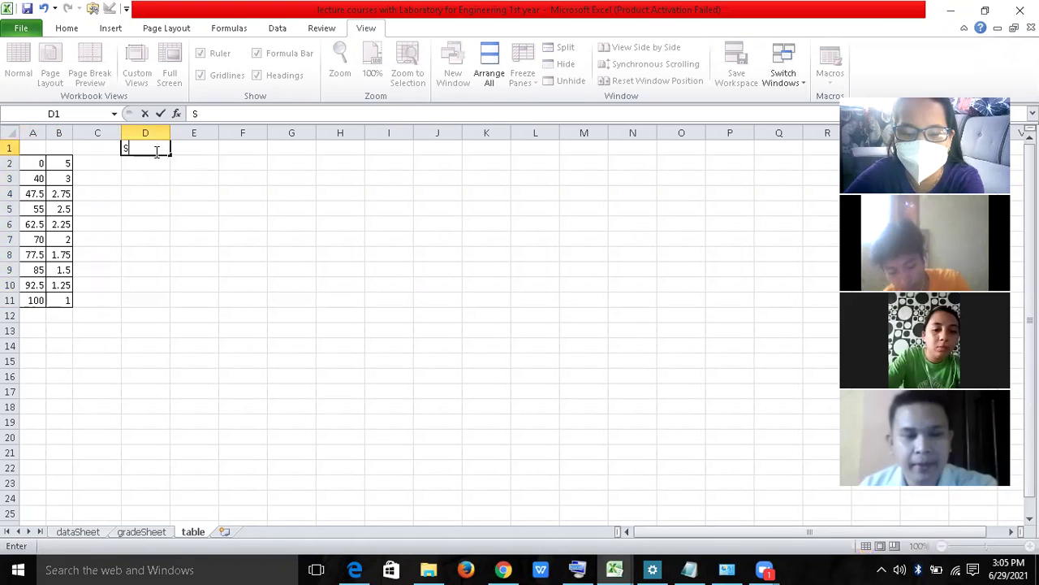
{"action": "type", "text": "emester"}
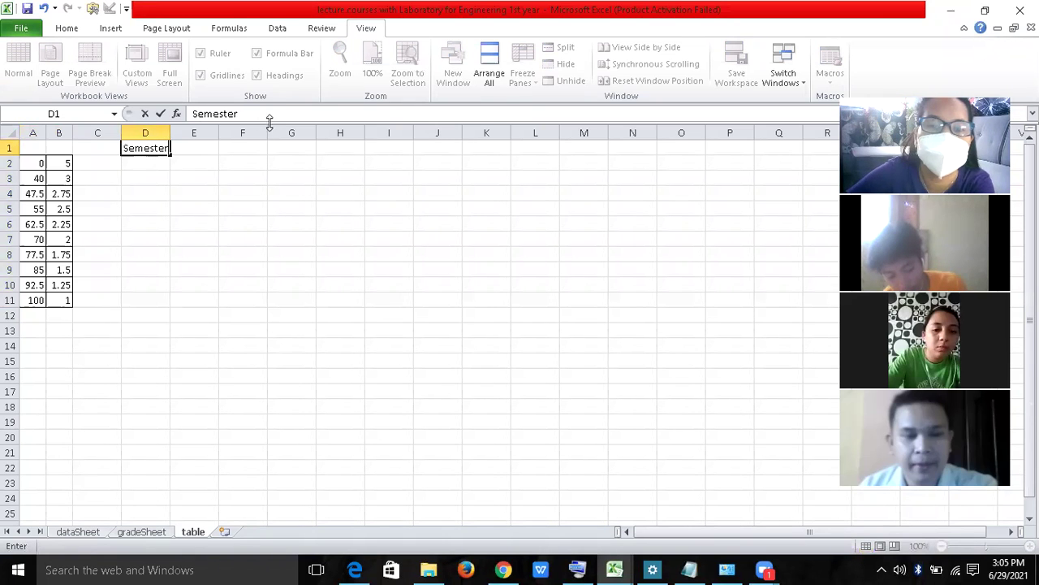
Step: Enter the semester options "1st Semester", "2nd Semester" and "Summer" in cells D2 to D4, below the Semester heading
{"action": "left_click", "coordinate": [156, 163]}
{"action": "type", "text": "!"}
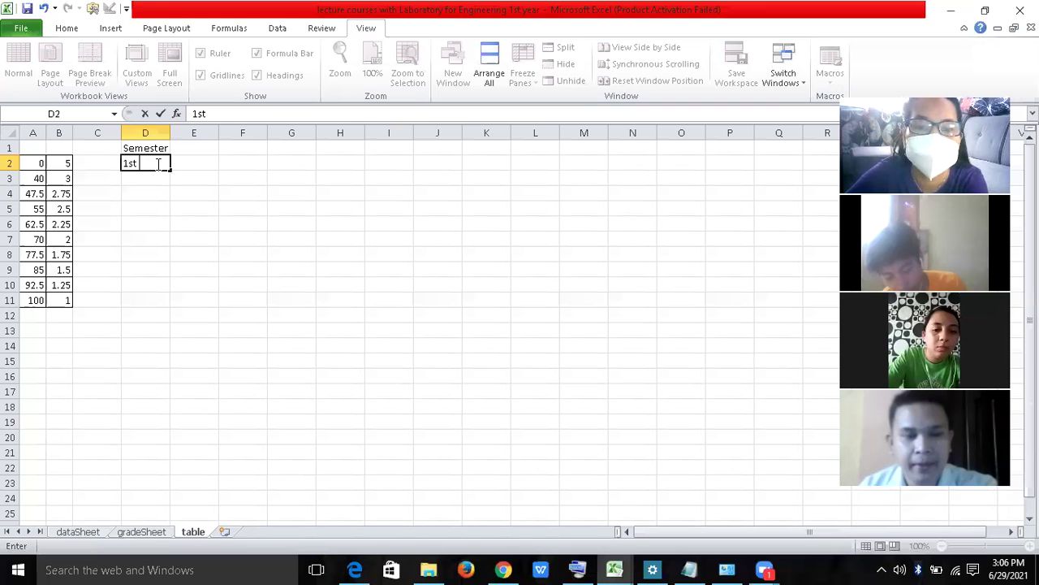
{"action": "type", "text": "Semester"}
{"action": "key", "text": "Return"}
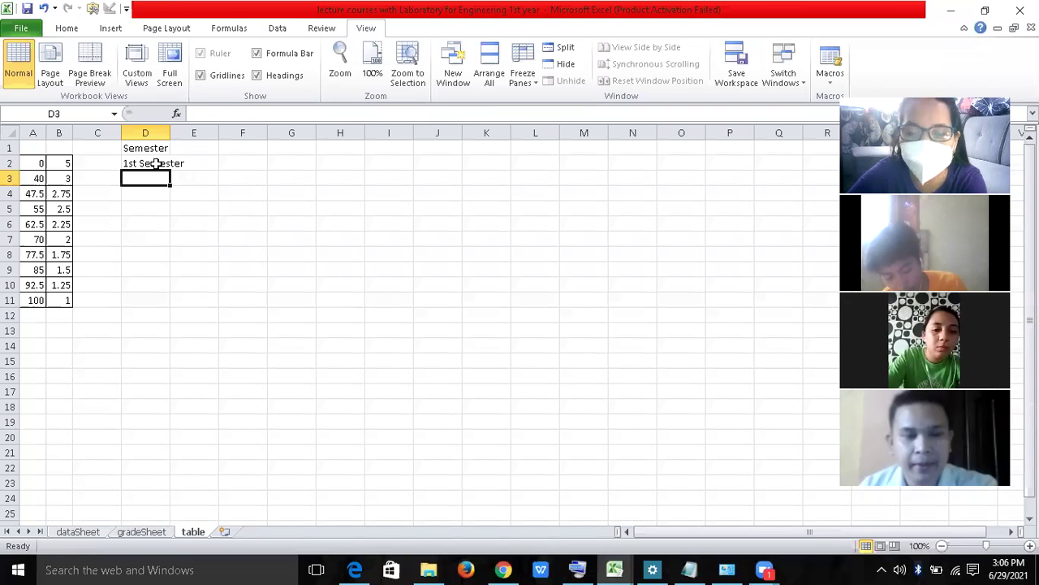
{"action": "type", "text": "2nd"}
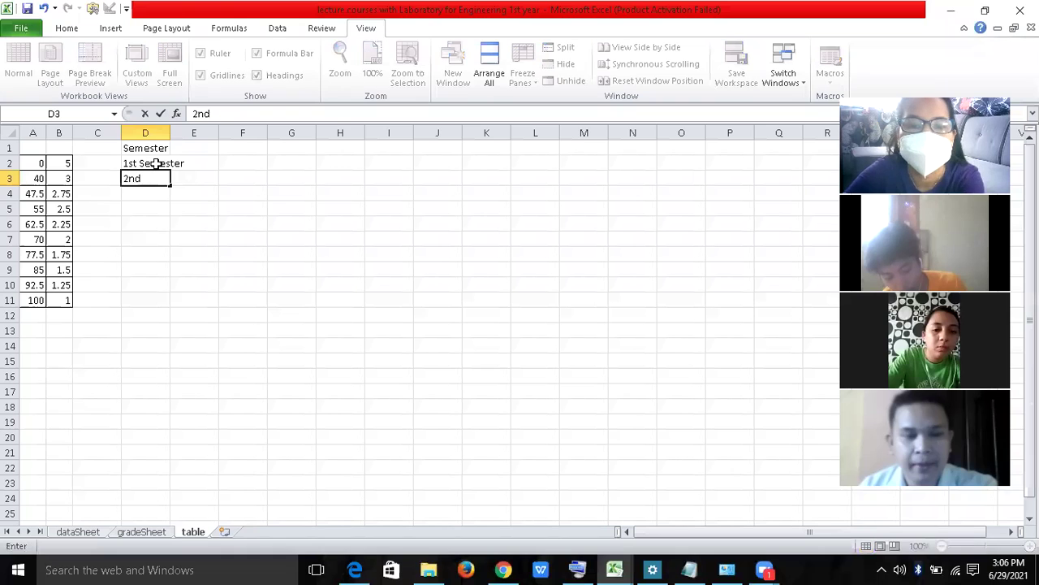
{"action": "type", "text": " Semester"}
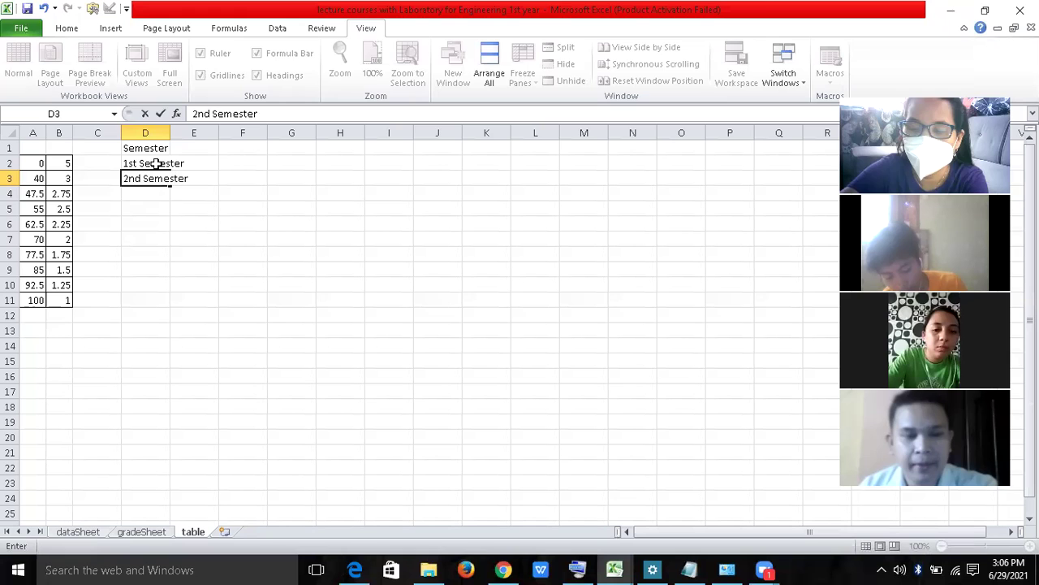
{"action": "key", "text": "Return"}
{"action": "type", "text": "Summer"}
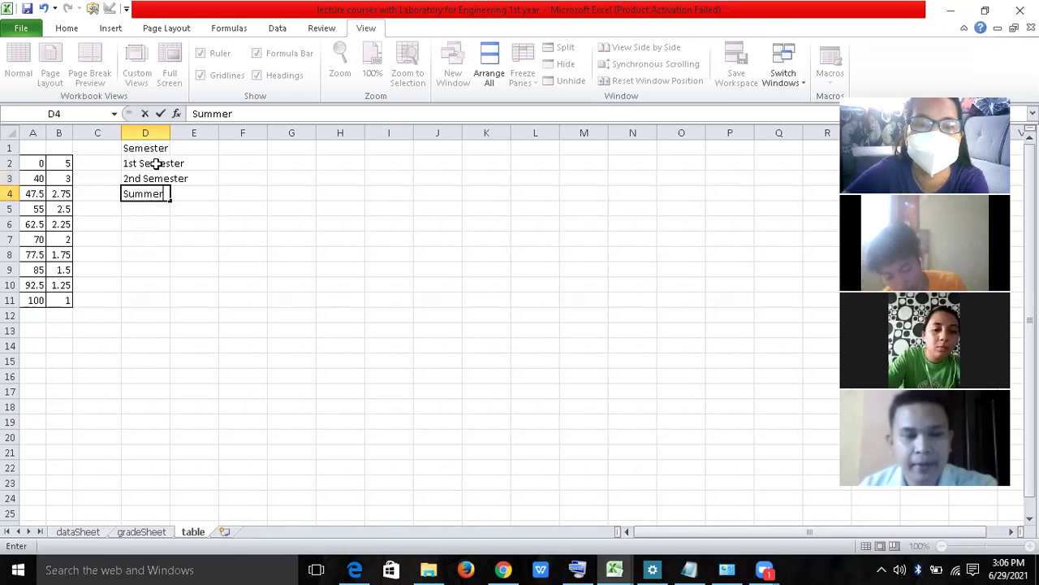
{"action": "left_click", "coordinate": [149, 221]}
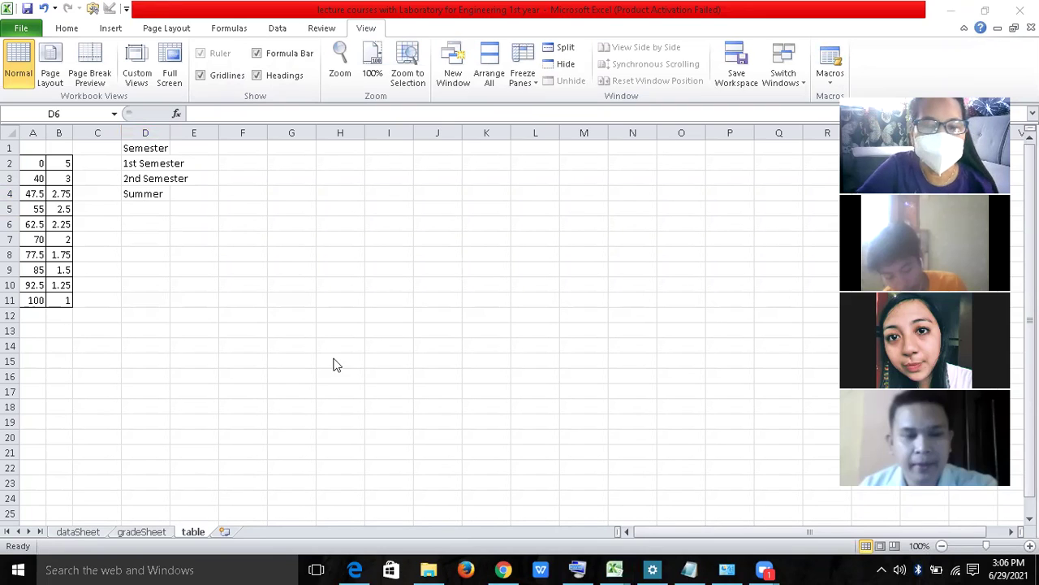
{"action": "left_click", "coordinate": [92, 533]}
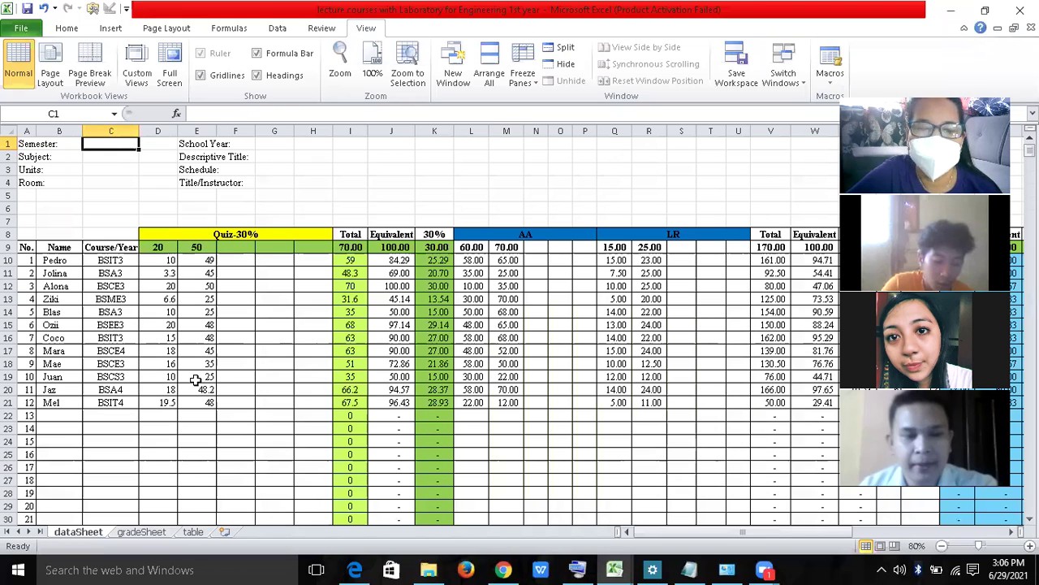
{"action": "left_click", "coordinate": [193, 533]}
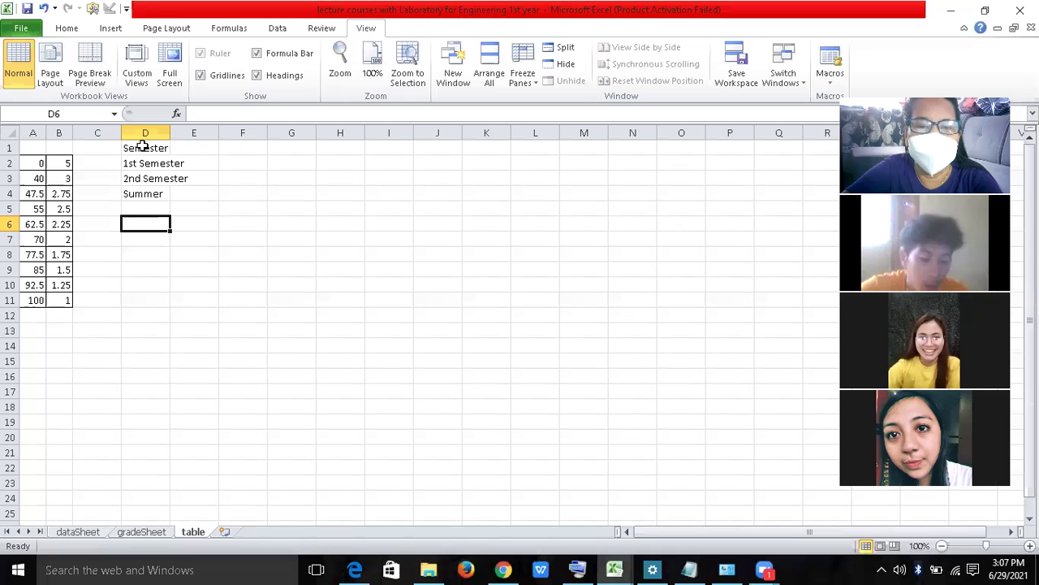
Step: Format cells D1:D4 on the table sheet as a table with headers, using the blue style in the first Medium row
{"action": "left_click_drag", "start_coordinate": [143, 151], "coordinate": [143, 192]}
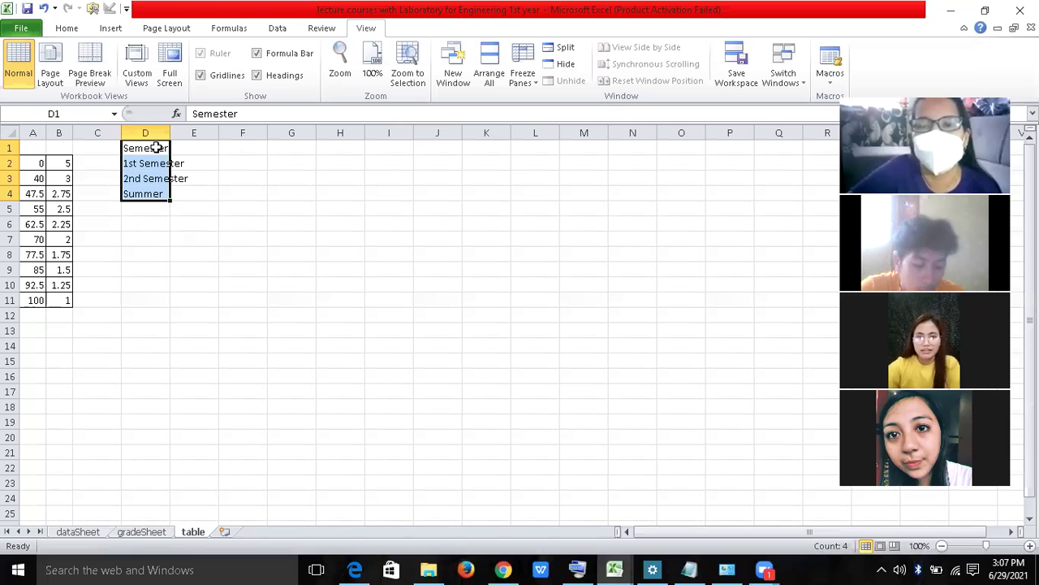
{"action": "left_click", "coordinate": [67, 29]}
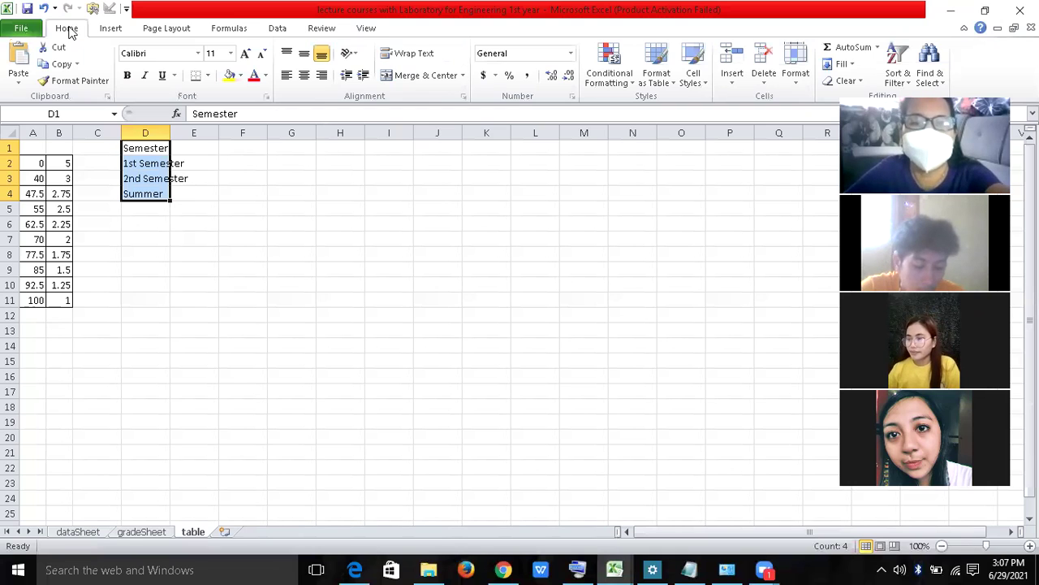
{"action": "left_click", "coordinate": [656, 80]}
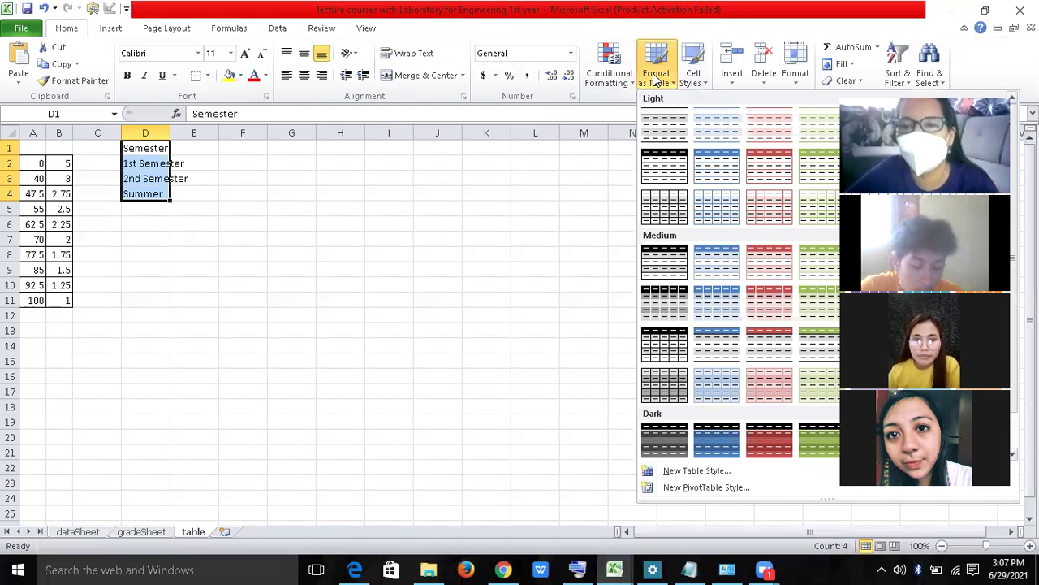
{"action": "left_click", "coordinate": [703, 262]}
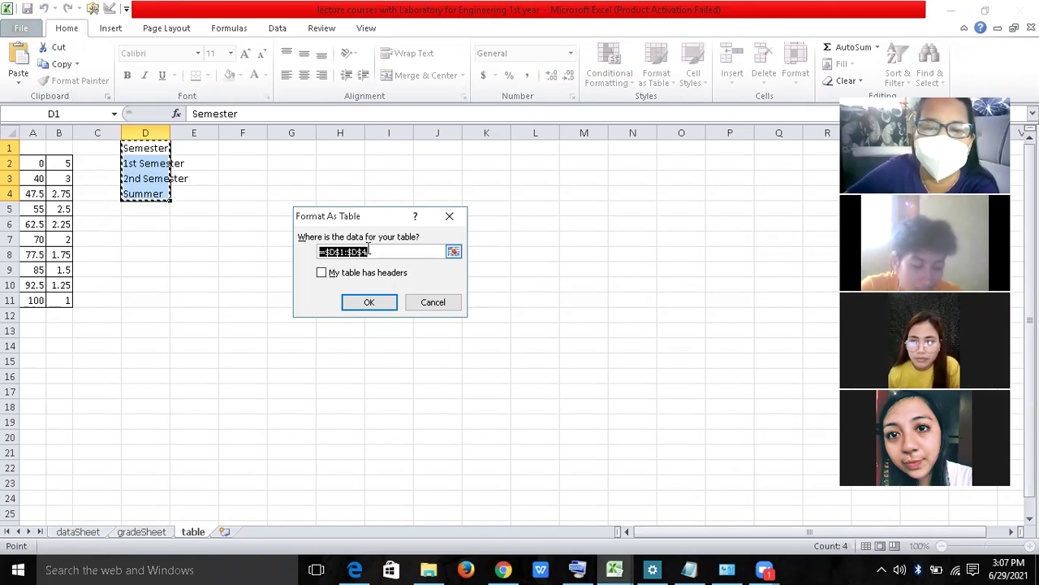
{"action": "left_click", "coordinate": [321, 272]}
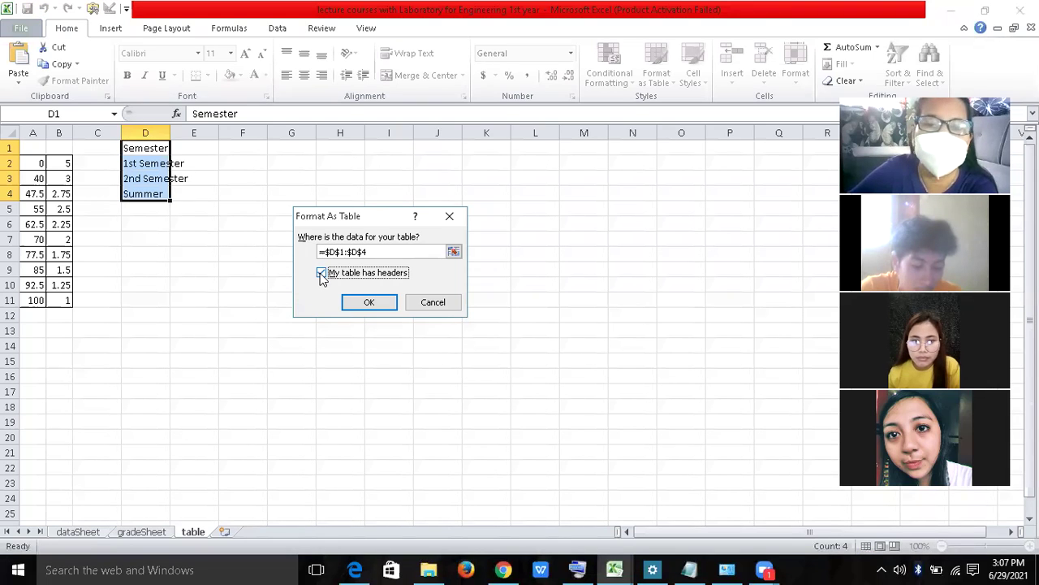
{"action": "left_click", "coordinate": [360, 303]}
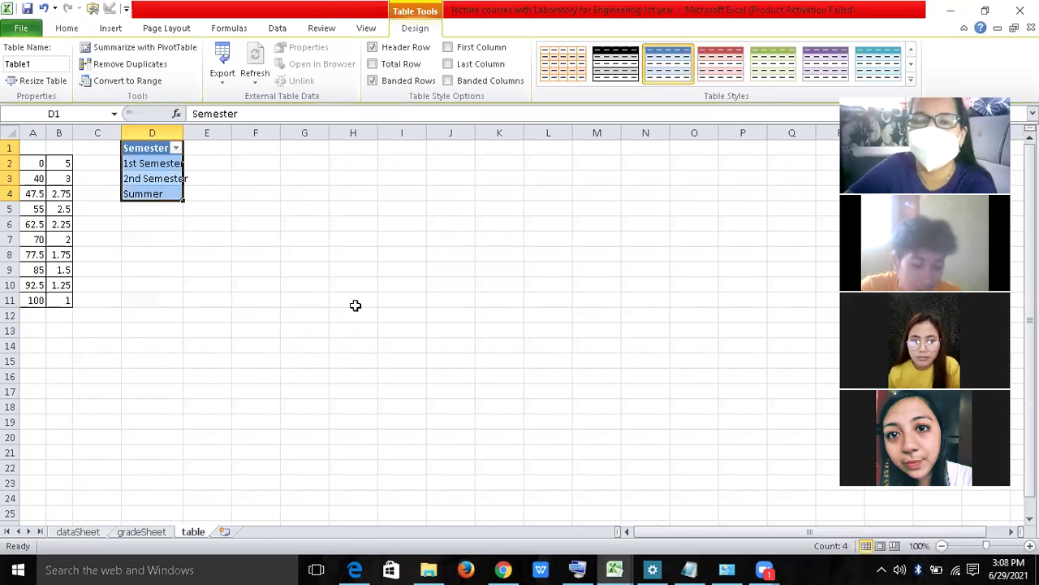
{"action": "left_click", "coordinate": [221, 189]}
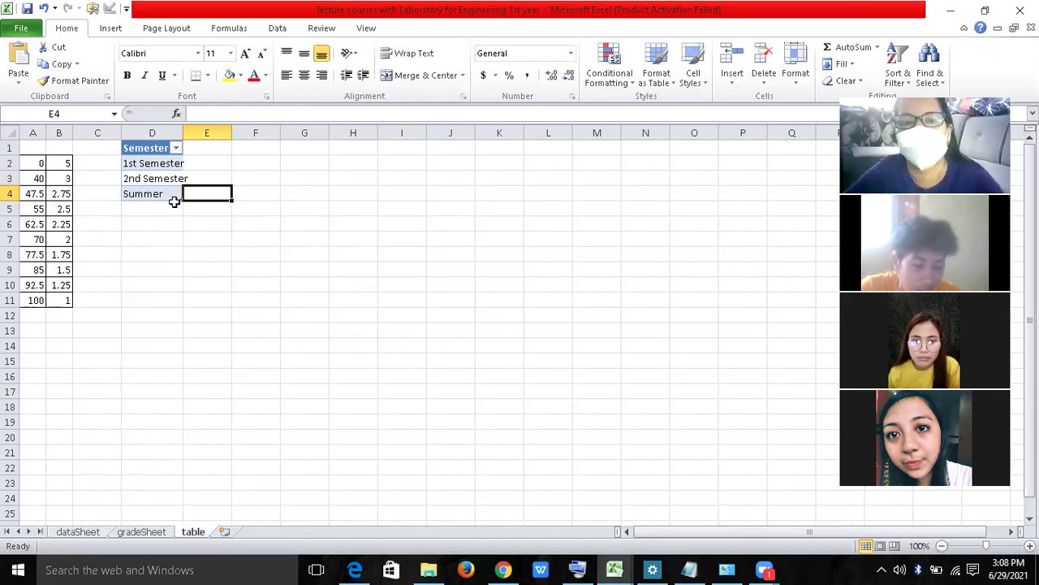
{"action": "left_click", "coordinate": [148, 148]}
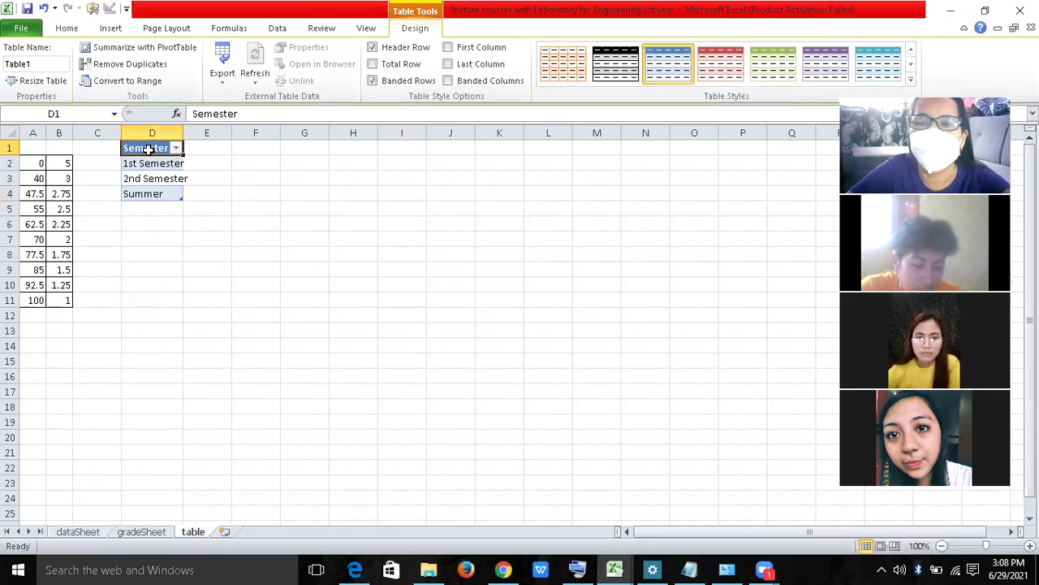
{"action": "left_click", "coordinate": [277, 29]}
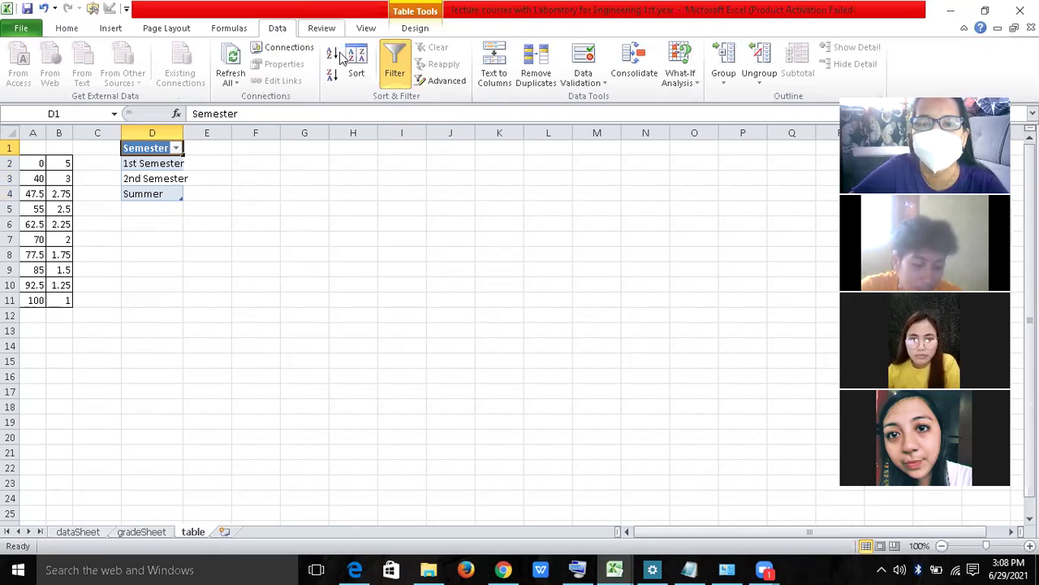
{"action": "left_click", "coordinate": [357, 61]}
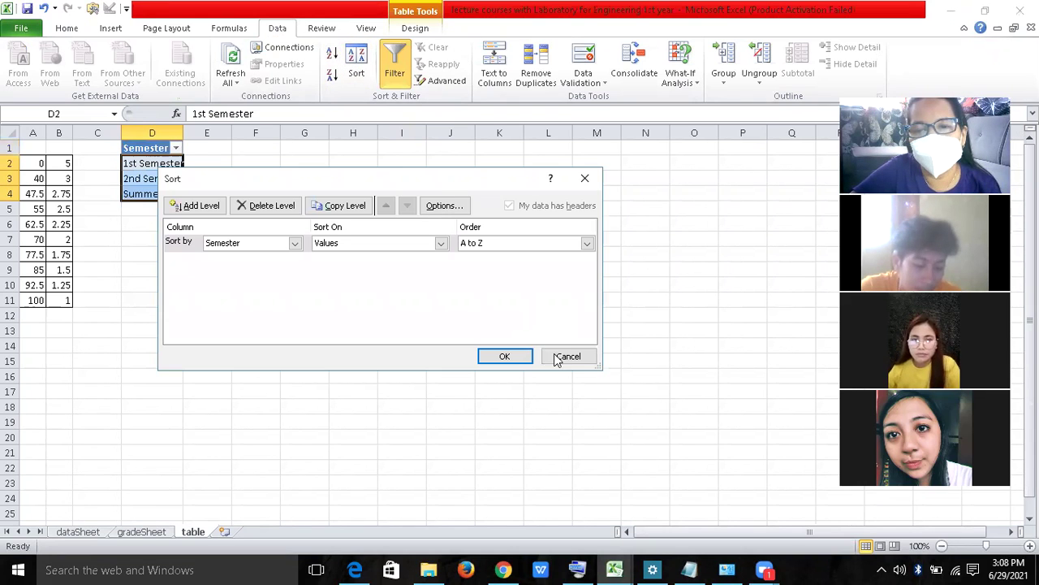
{"action": "left_click_drag", "start_coordinate": [559, 358], "coordinate": [407, 274]}
{"action": "key", "text": "Escape"}
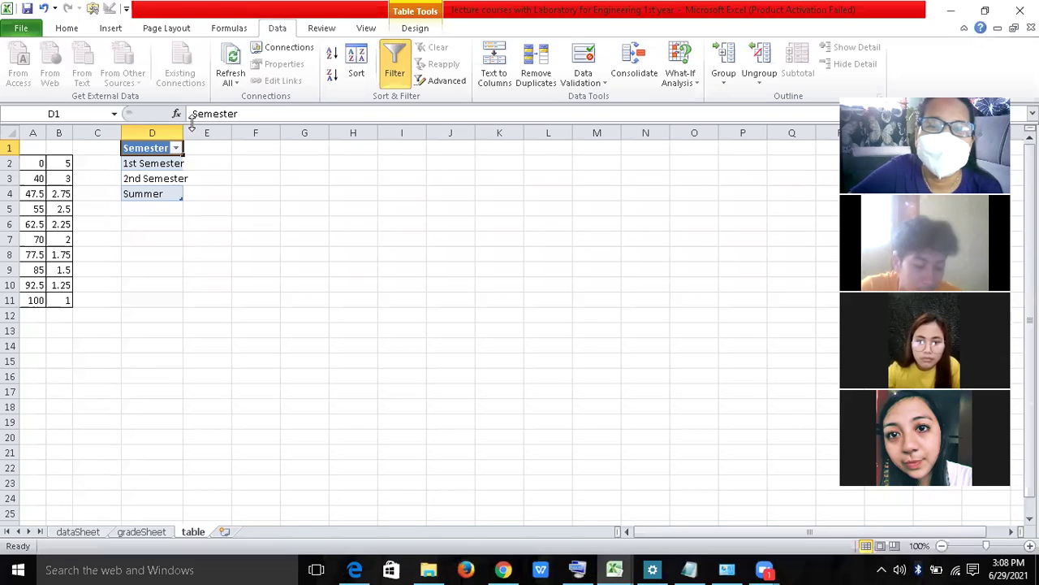
Step: Define the workbook-scope name "Sem" for the semester options in cells D2:D4 of the table sheet
{"action": "left_click", "coordinate": [229, 33]}
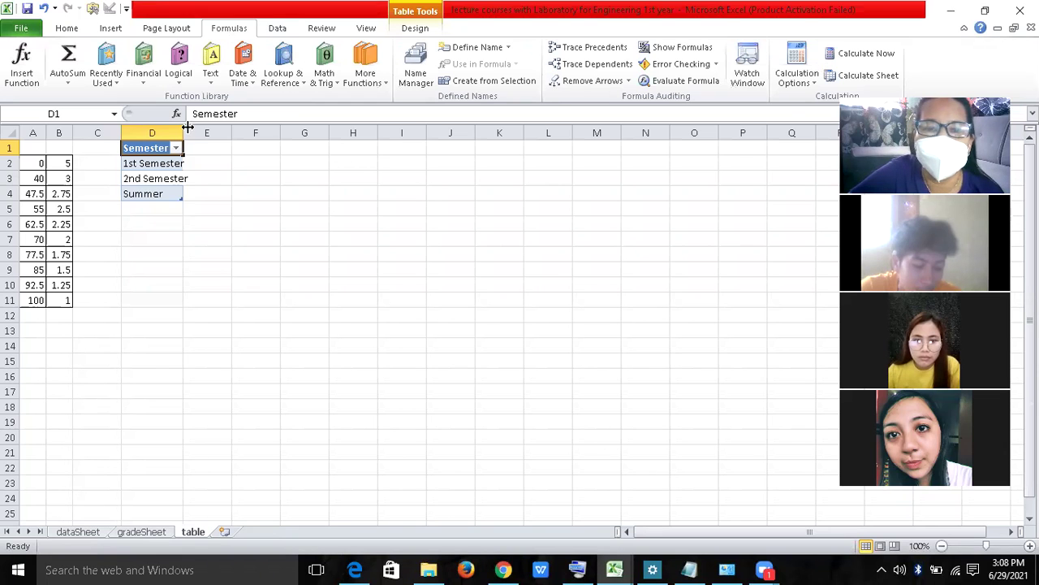
{"action": "left_click_drag", "start_coordinate": [151, 164], "coordinate": [153, 194]}
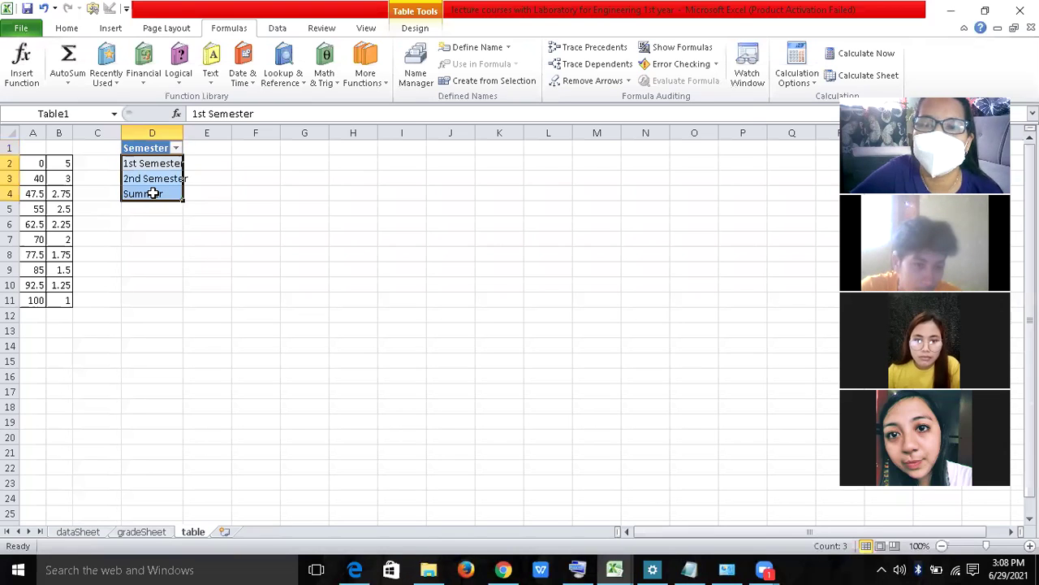
{"action": "left_click", "coordinate": [478, 50]}
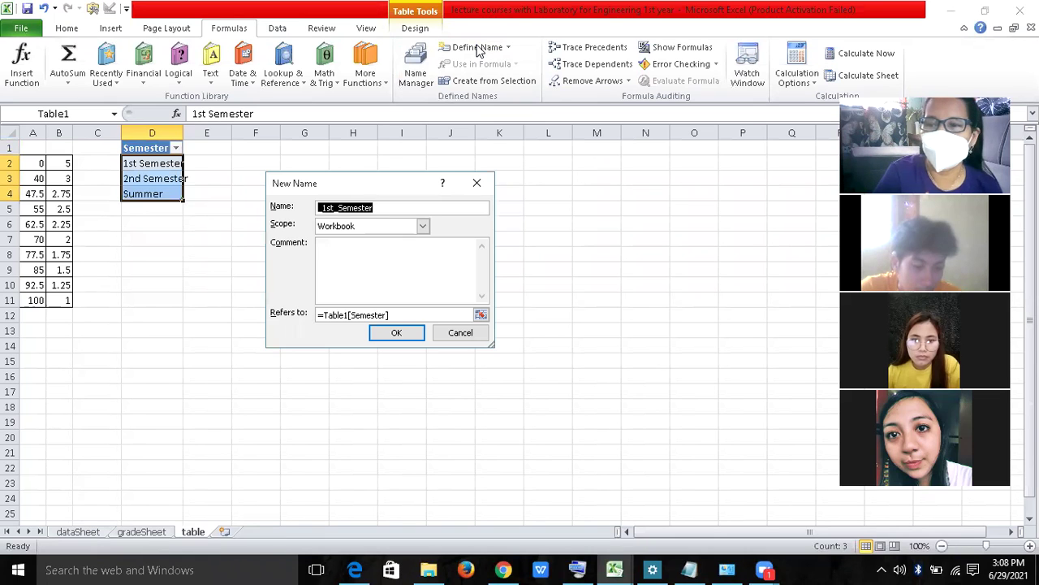
{"action": "type", "text": "Sem"}
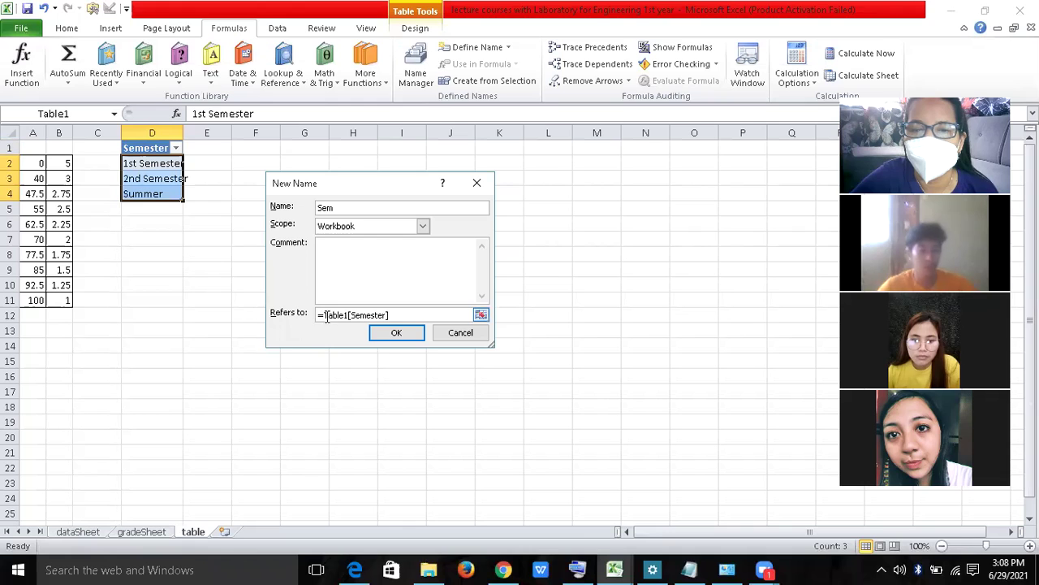
{"action": "left_click", "coordinate": [387, 332]}
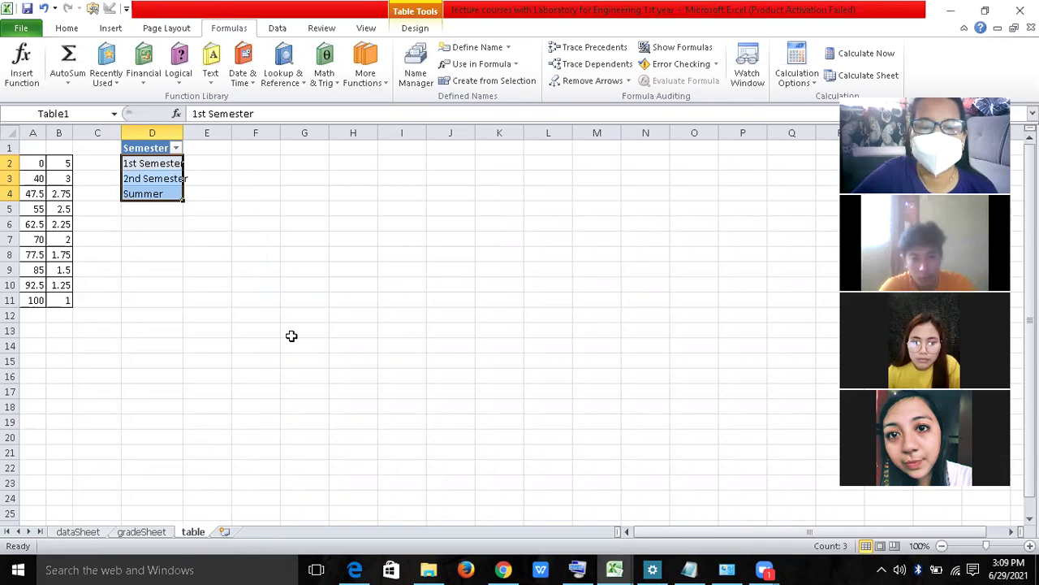
Step: Set up data validation for cell C1 of dataSheet, allowing a list with the source =Sem
{"action": "left_click", "coordinate": [78, 531]}
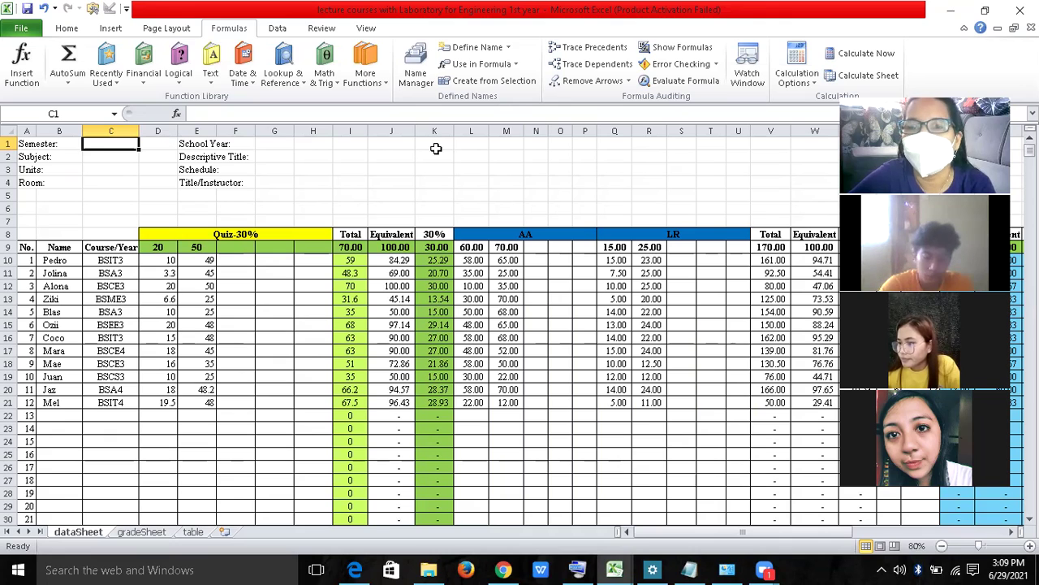
{"action": "left_click", "coordinate": [680, 82]}
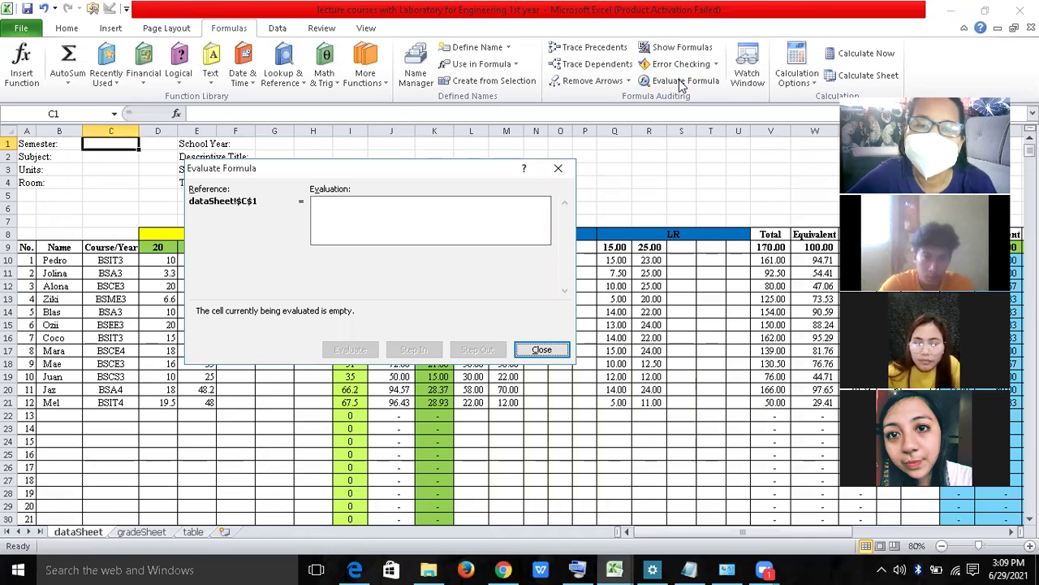
{"action": "left_click", "coordinate": [558, 169]}
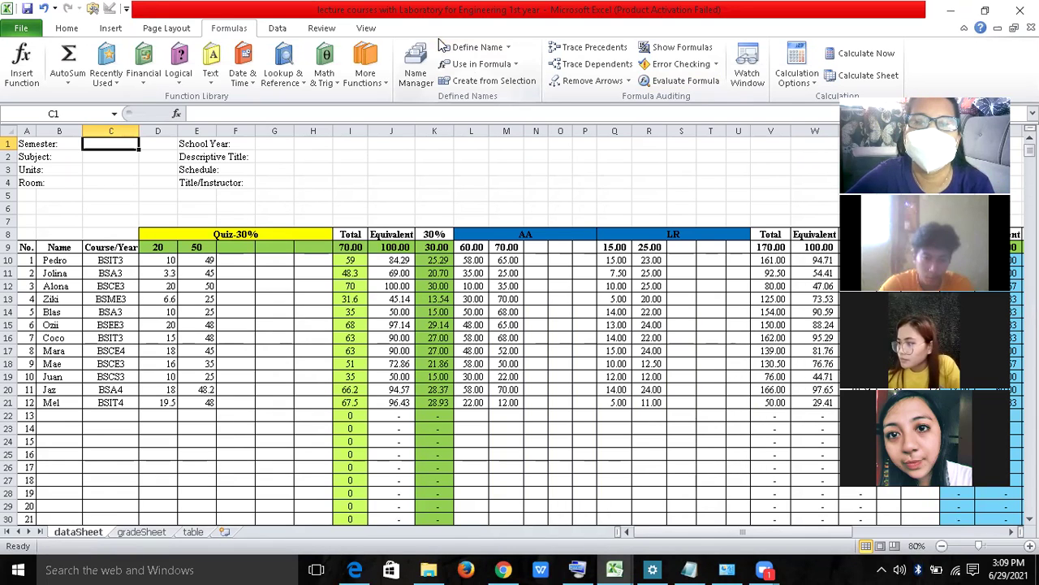
{"action": "left_click", "coordinate": [277, 28]}
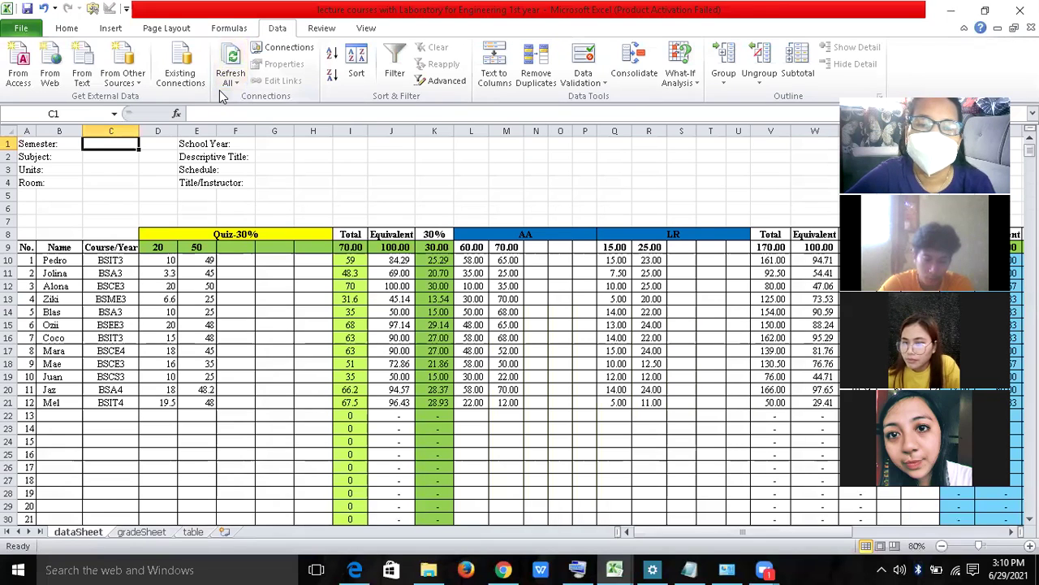
{"action": "left_click", "coordinate": [584, 81]}
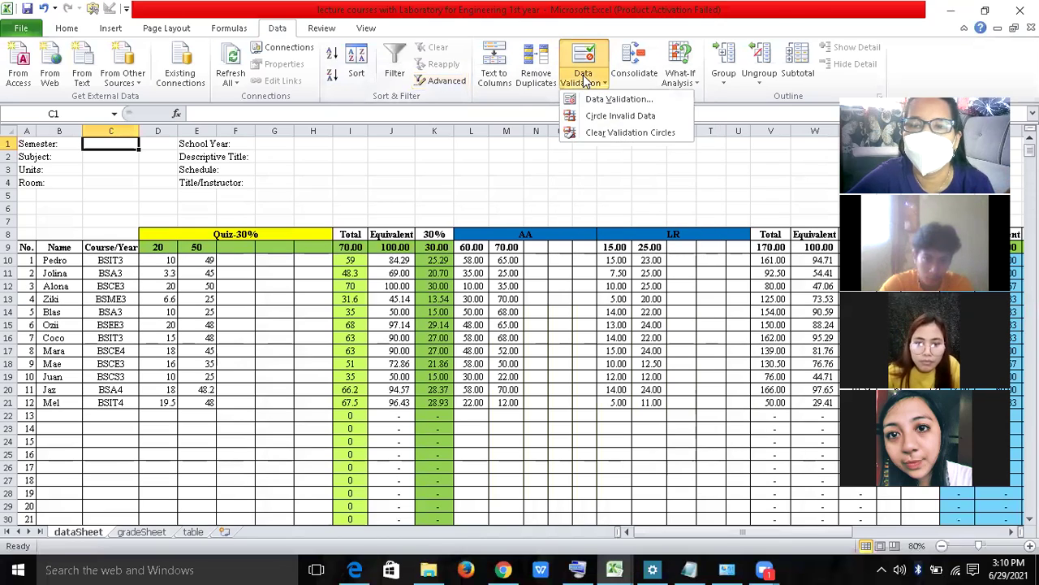
{"action": "left_click", "coordinate": [617, 100]}
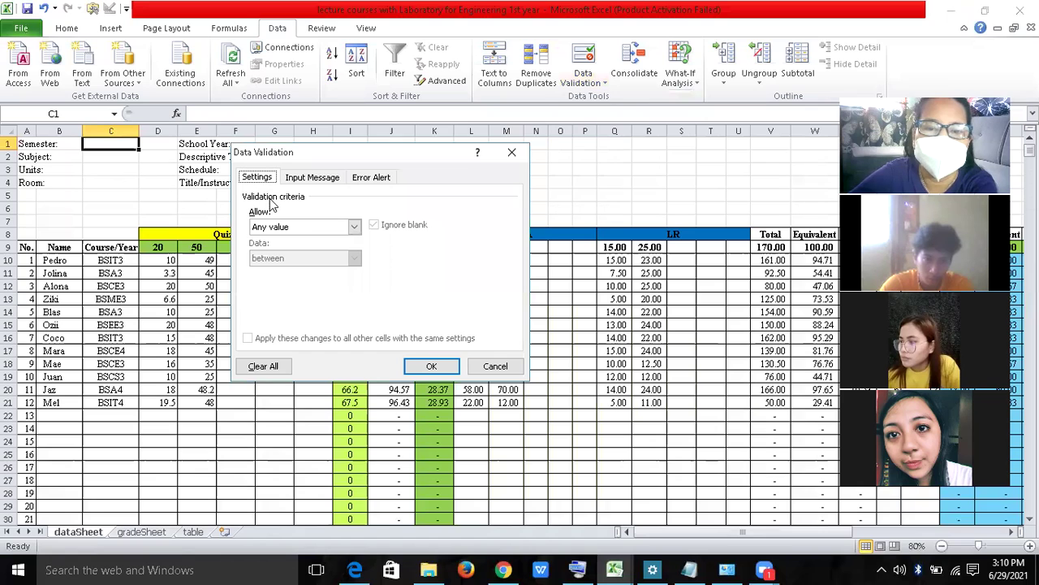
{"action": "left_click", "coordinate": [286, 227]}
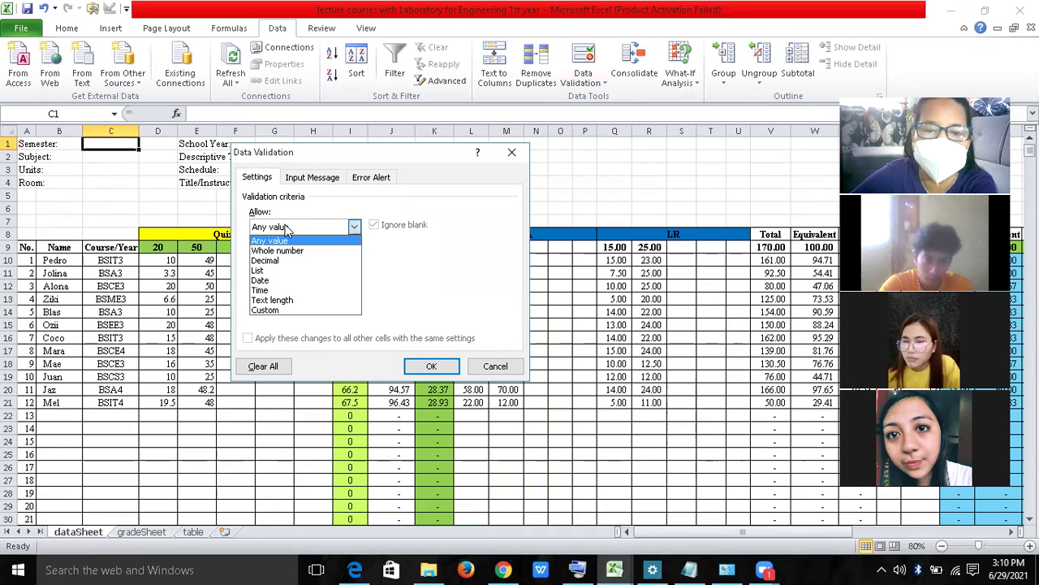
{"action": "left_click", "coordinate": [272, 273]}
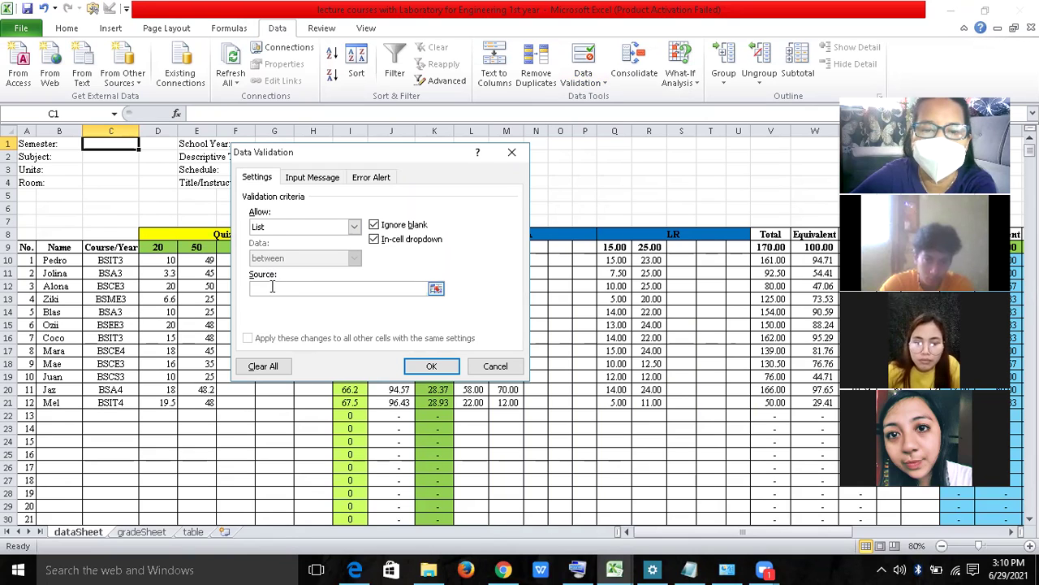
{"action": "left_click", "coordinate": [272, 288]}
{"action": "type", "text": "=Sem"}
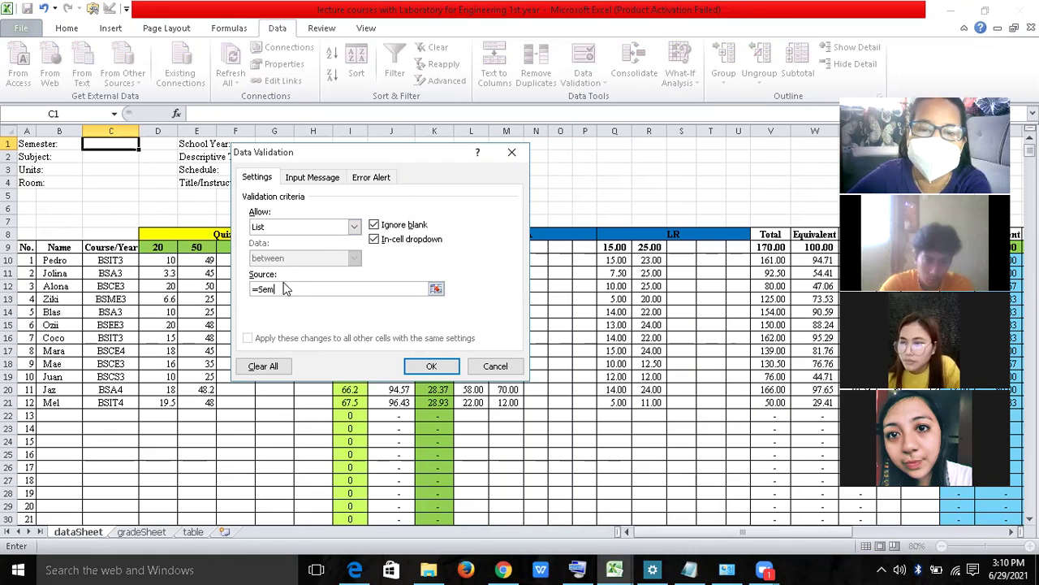
Step: Give the cell's validation an input message titled "Sem" with the text "Please select one from the list."
{"action": "left_click", "coordinate": [331, 181]}
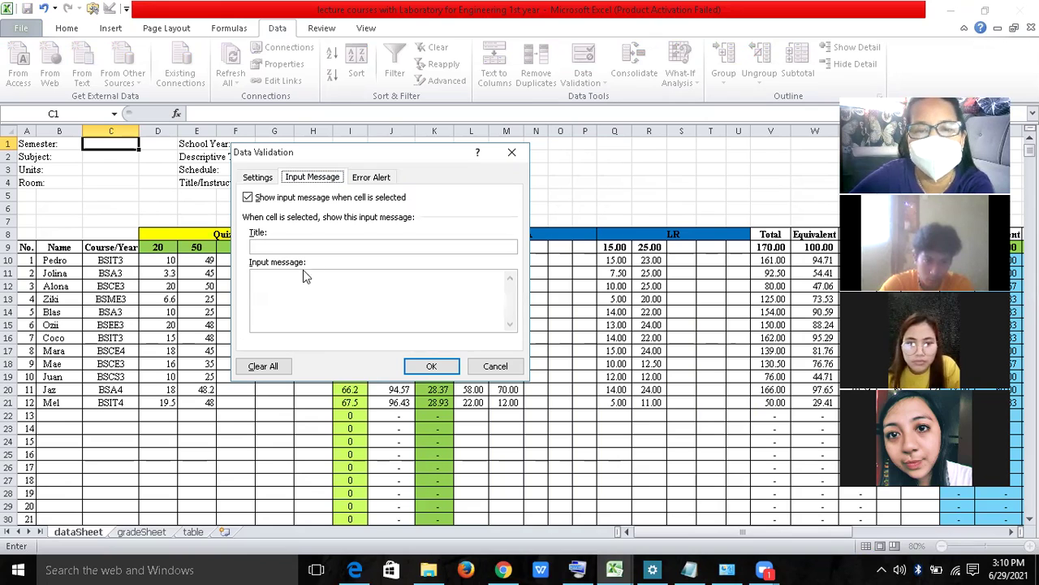
{"action": "left_click", "coordinate": [293, 247]}
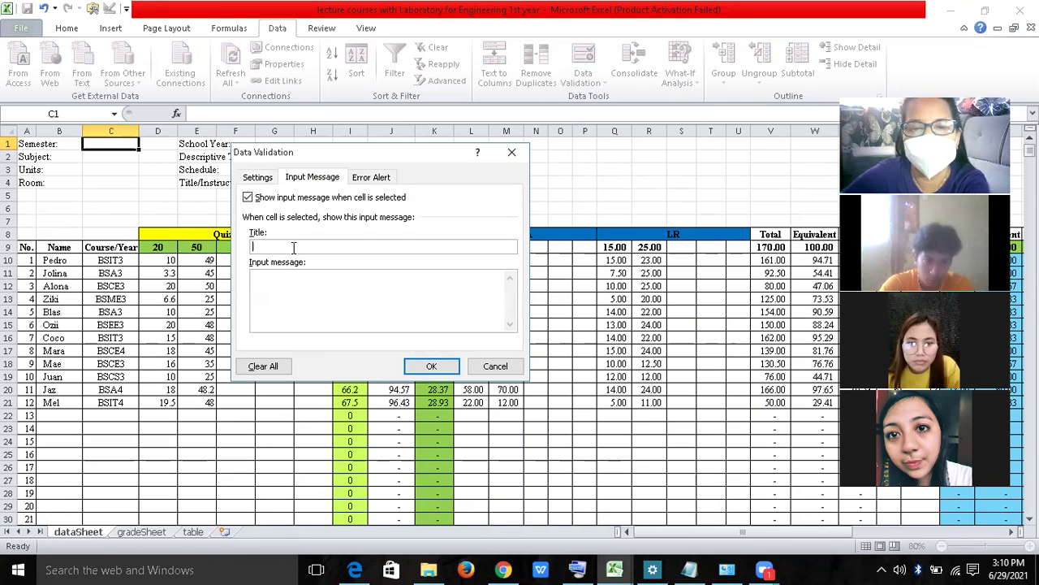
{"action": "type", "text": "Sem"}
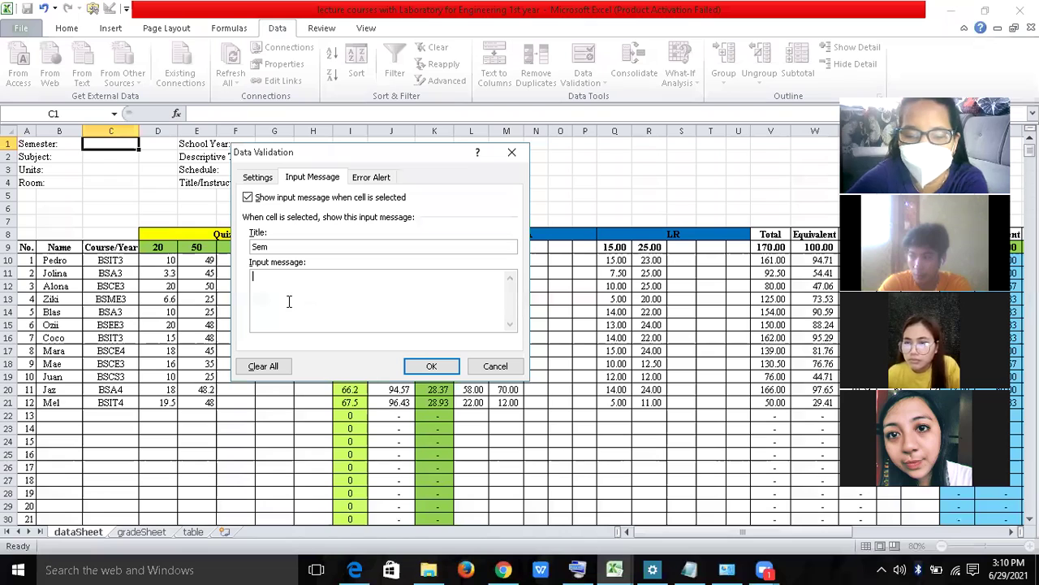
{"action": "type", "text": "e"}
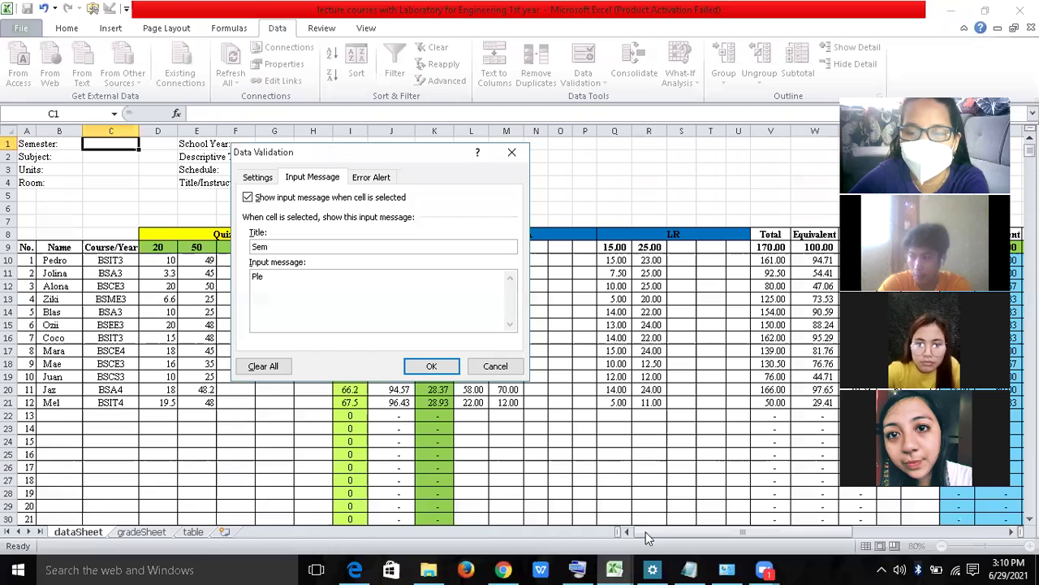
{"action": "left_click", "coordinate": [579, 568]}
{"action": "left_click", "coordinate": [296, 549]}
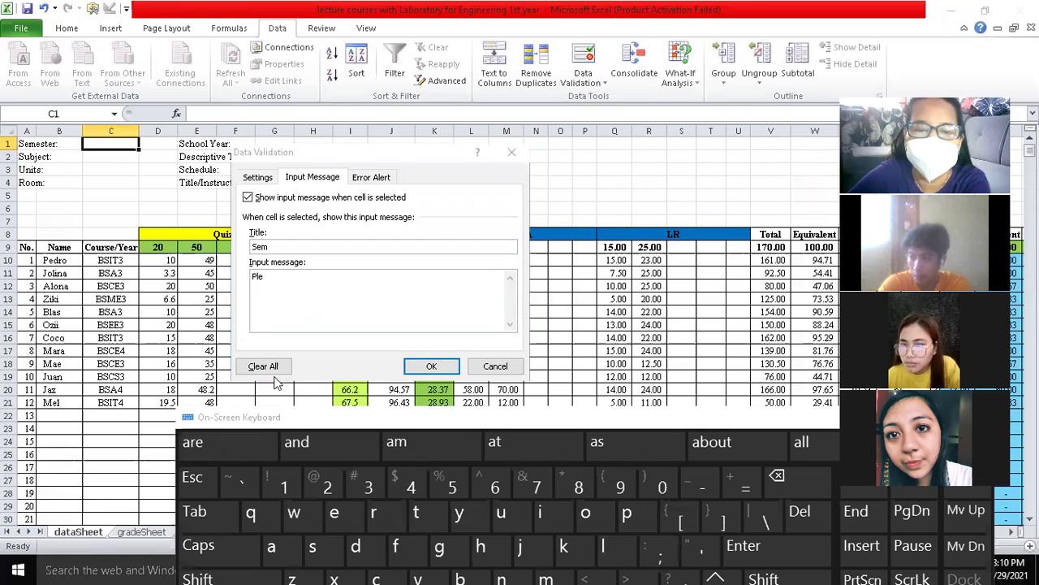
{"action": "left_click", "coordinate": [274, 377]}
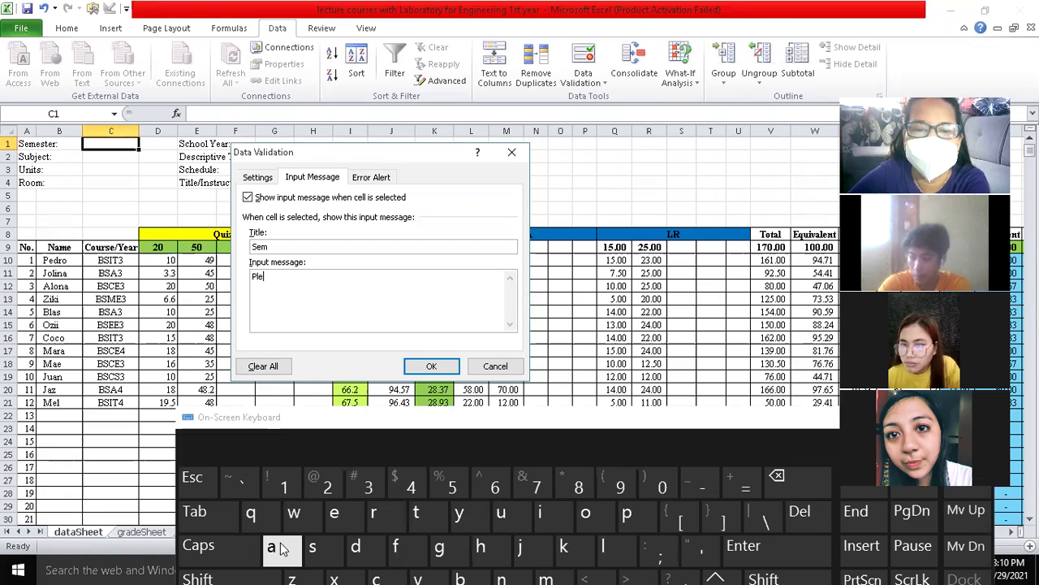
{"action": "type", "text": "ase select o"}
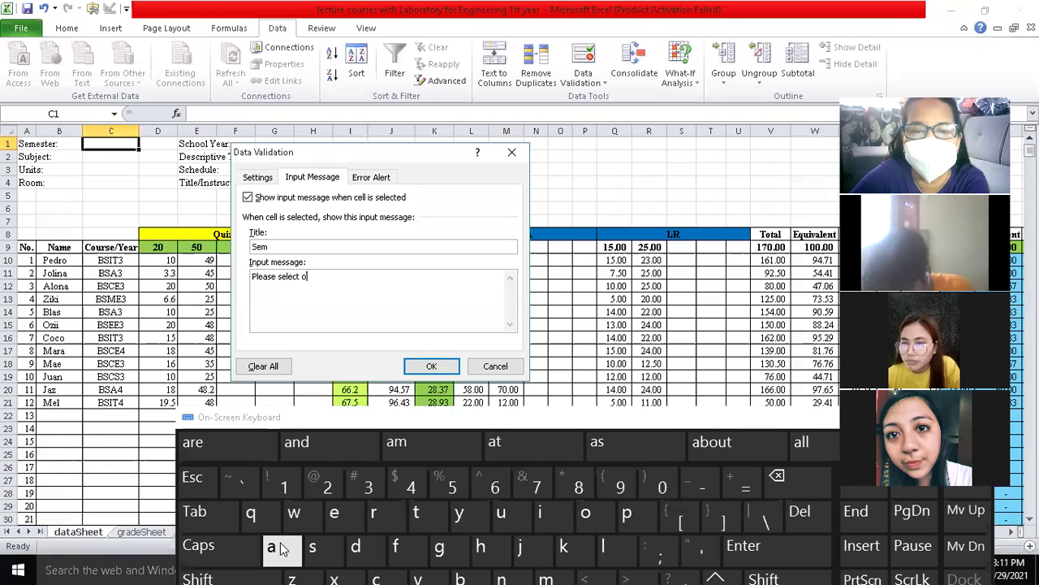
{"action": "type", "text": "ne foom the list."}
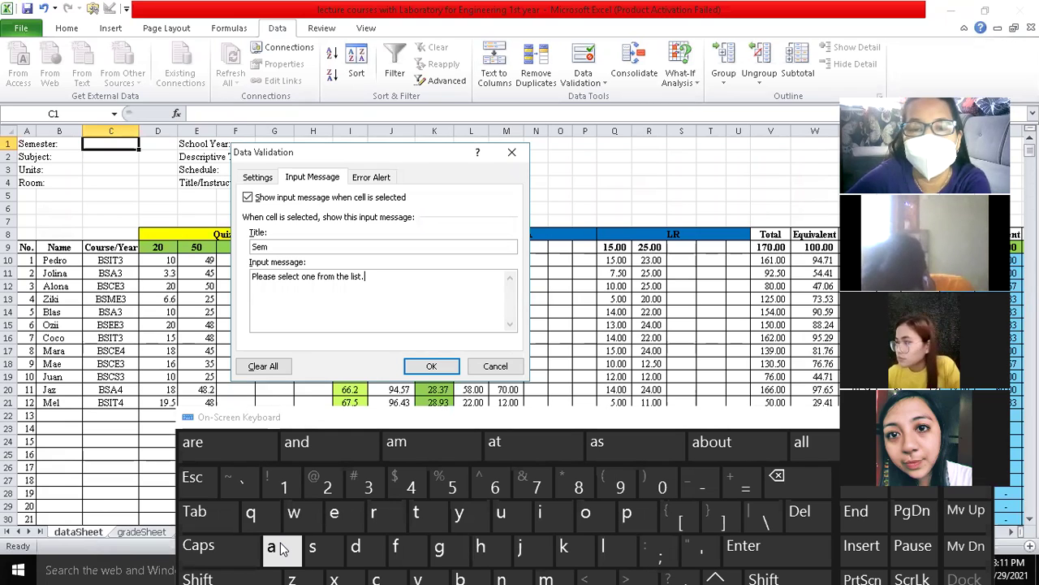
Step: Keep the Stop style for invalid entries and apply the data validation to cell C1 of dataSheet
{"action": "left_click", "coordinate": [372, 178]}
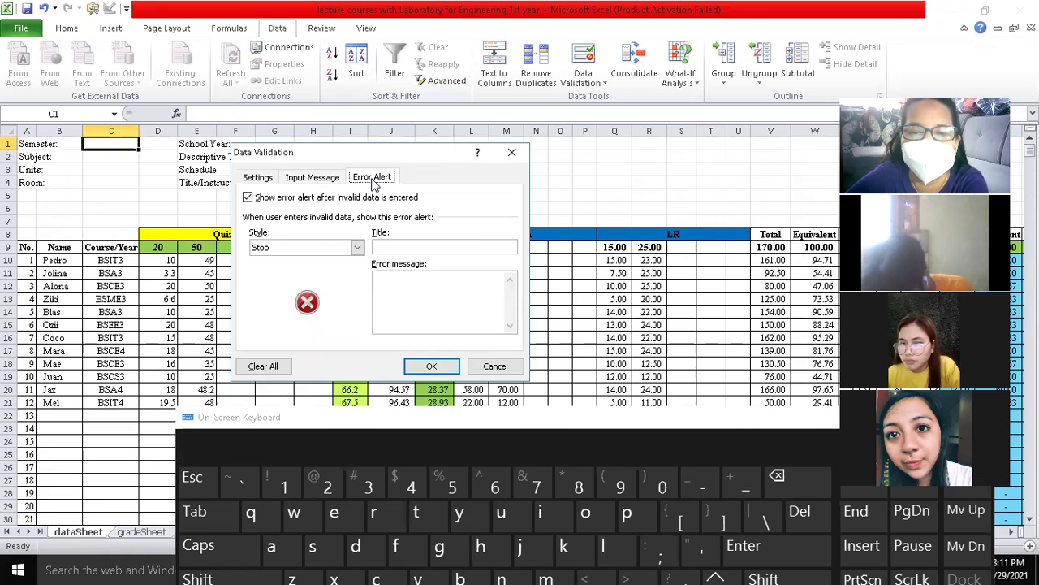
{"action": "left_click", "coordinate": [432, 367]}
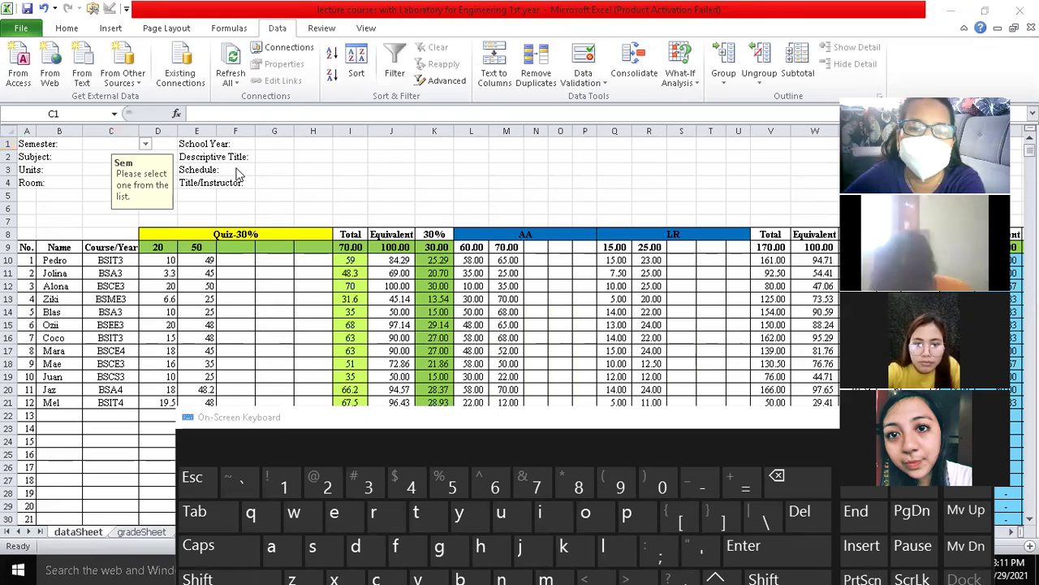
Step: Try each option in the Semester drop-down in C1, finishing with 1st Semester selected
{"action": "left_click", "coordinate": [99, 143]}
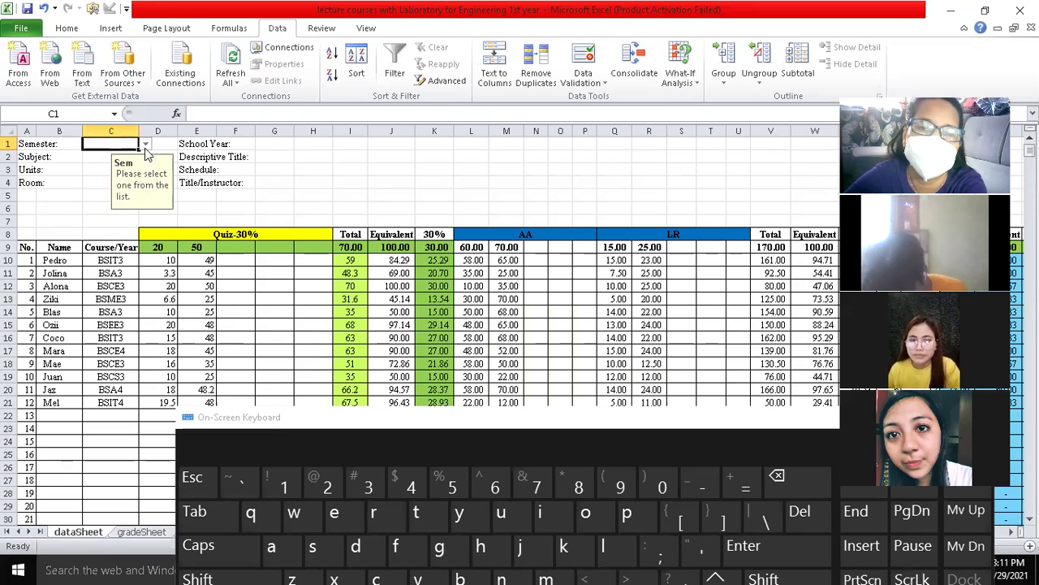
{"action": "left_click", "coordinate": [147, 146]}
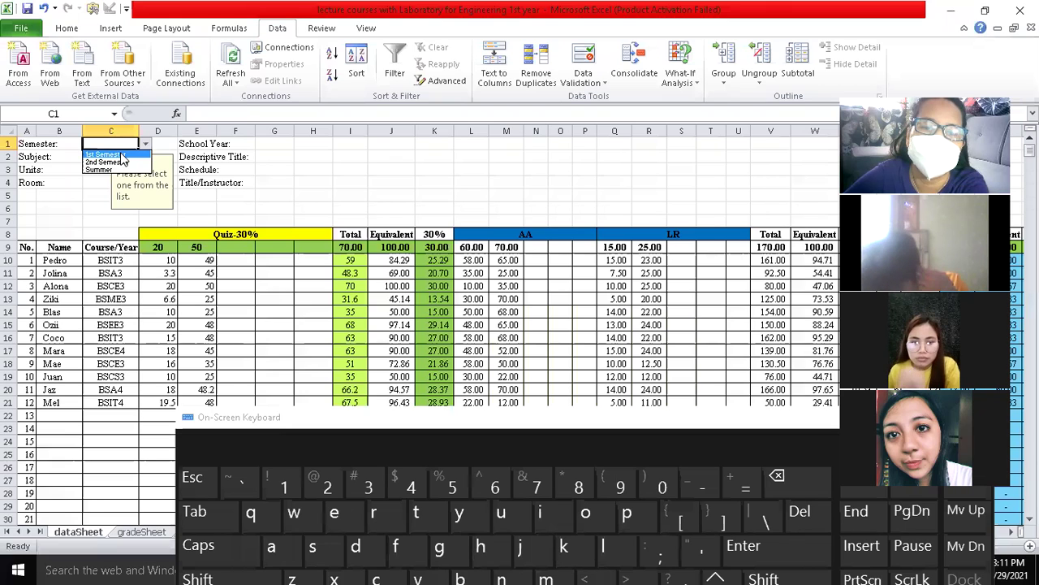
{"action": "left_click", "coordinate": [121, 155]}
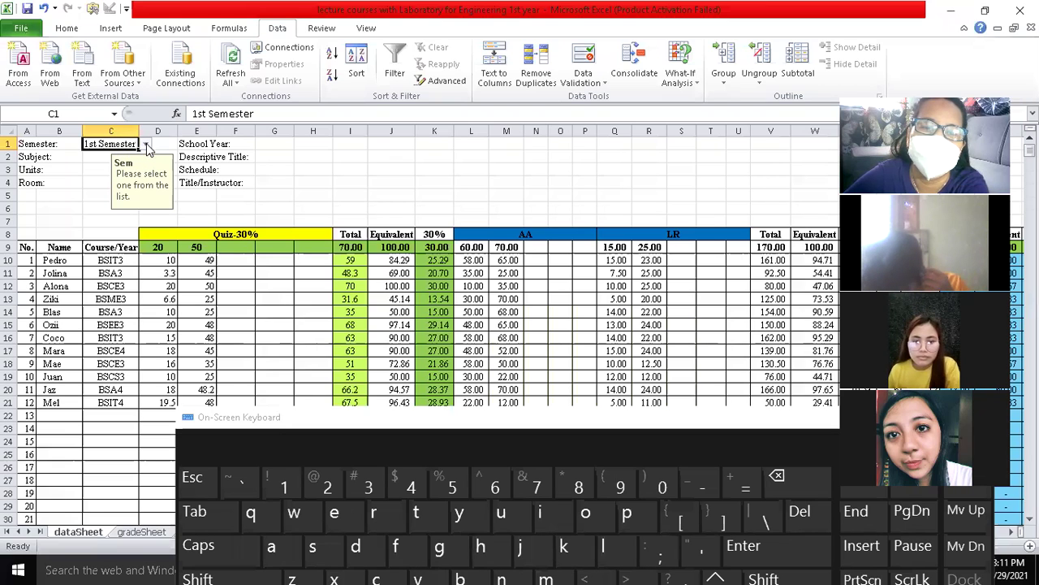
{"action": "left_click", "coordinate": [146, 145]}
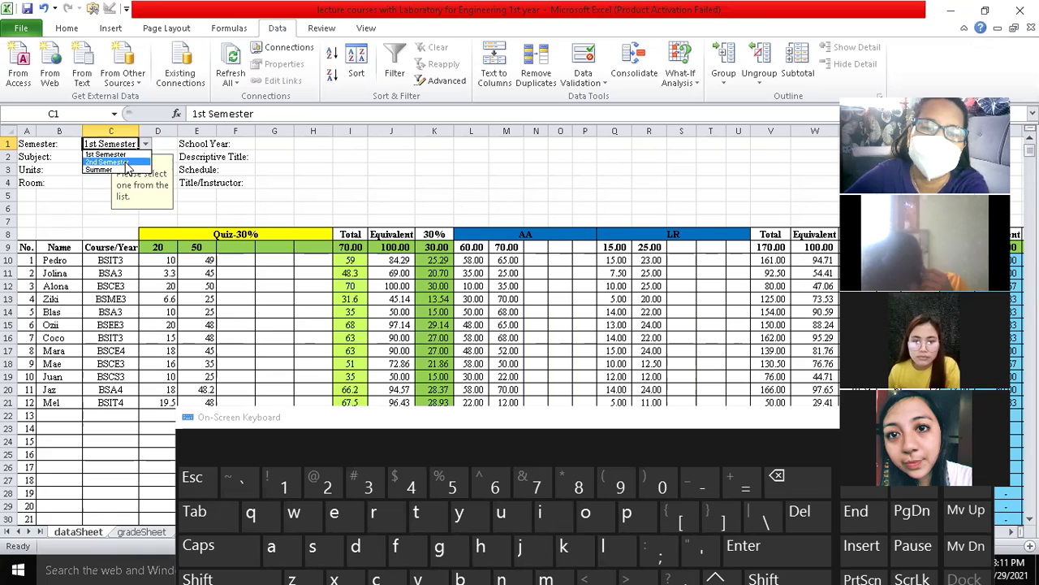
{"action": "left_click", "coordinate": [124, 162]}
{"action": "left_click", "coordinate": [146, 145]}
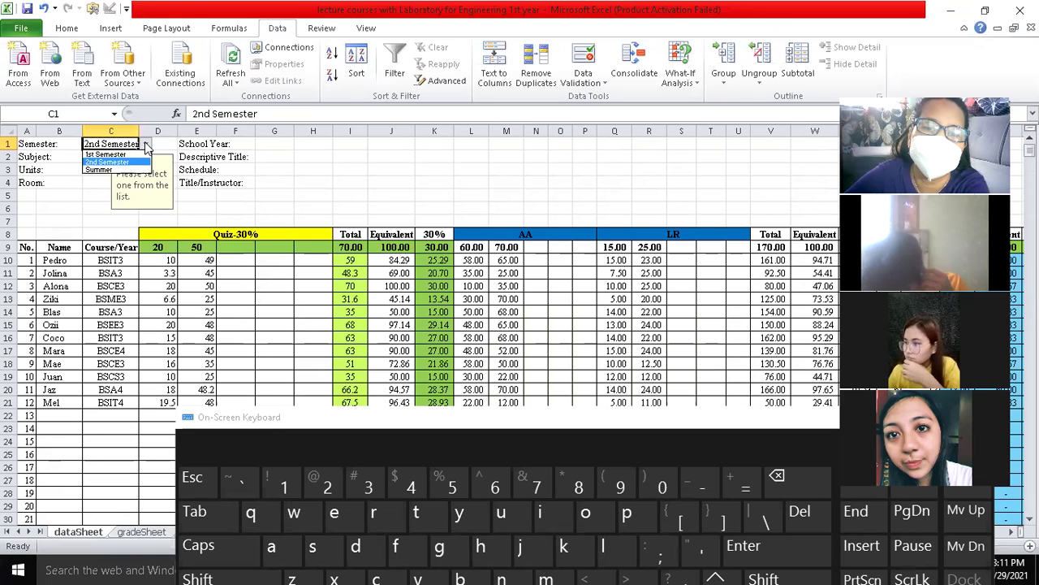
{"action": "left_click", "coordinate": [122, 170]}
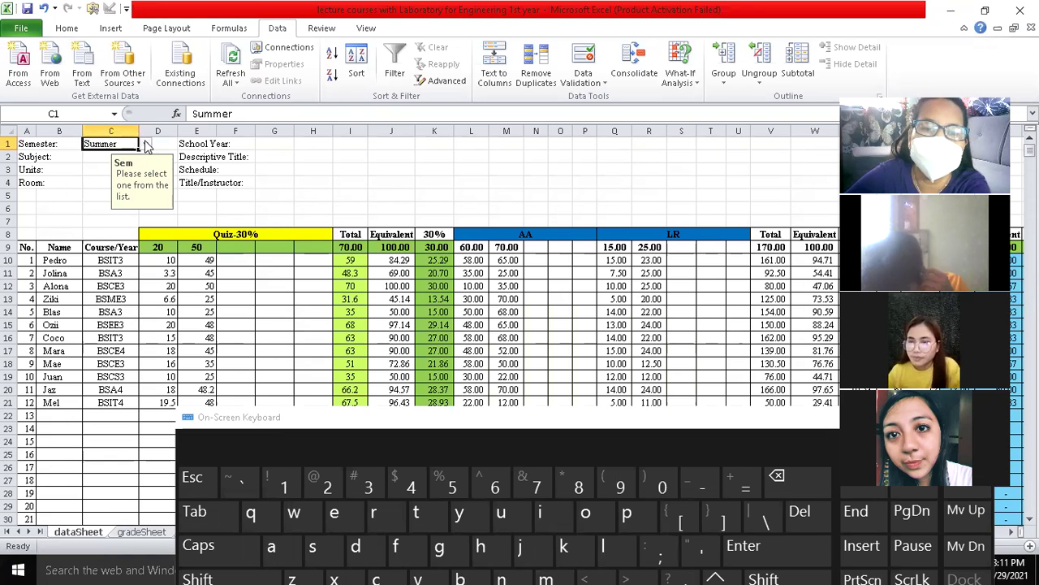
{"action": "left_click", "coordinate": [146, 144]}
{"action": "left_click", "coordinate": [126, 155]}
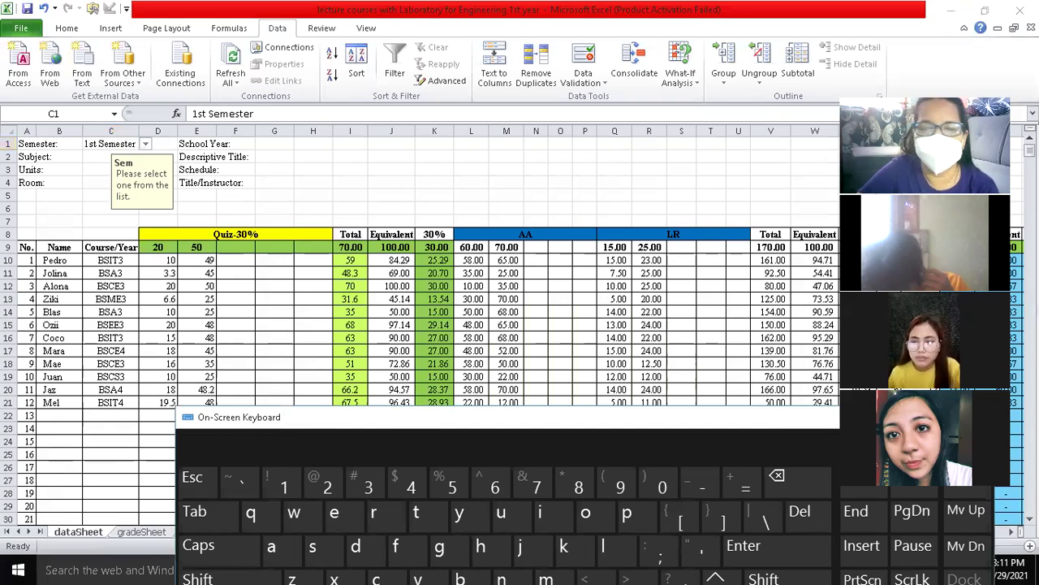
Step: Replace the semester line in cell A6 of gradeSheet with the formula =dataSheet!C1
{"action": "left_click", "coordinate": [154, 534]}
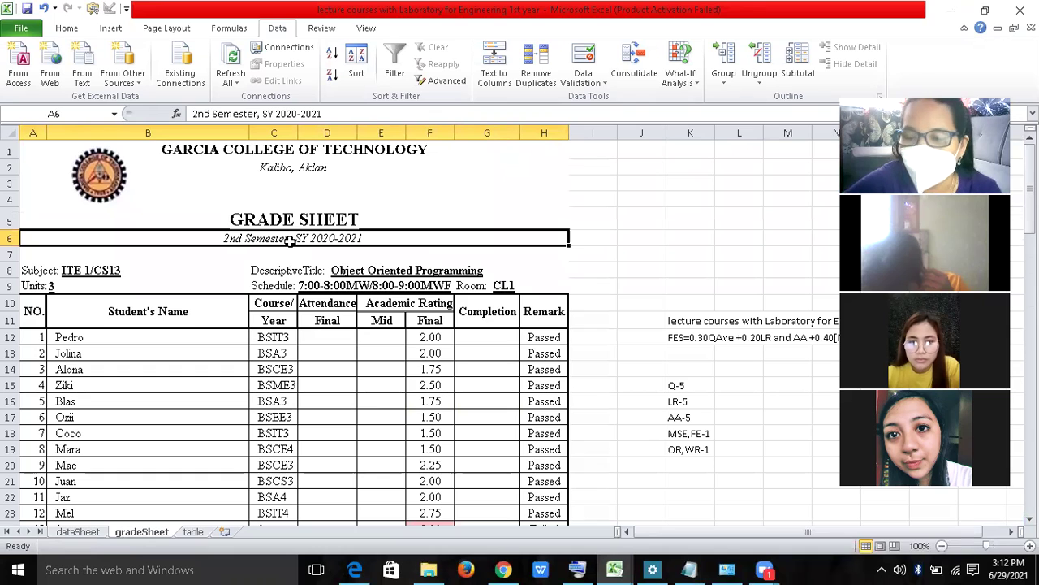
{"action": "key", "text": "Delete"}
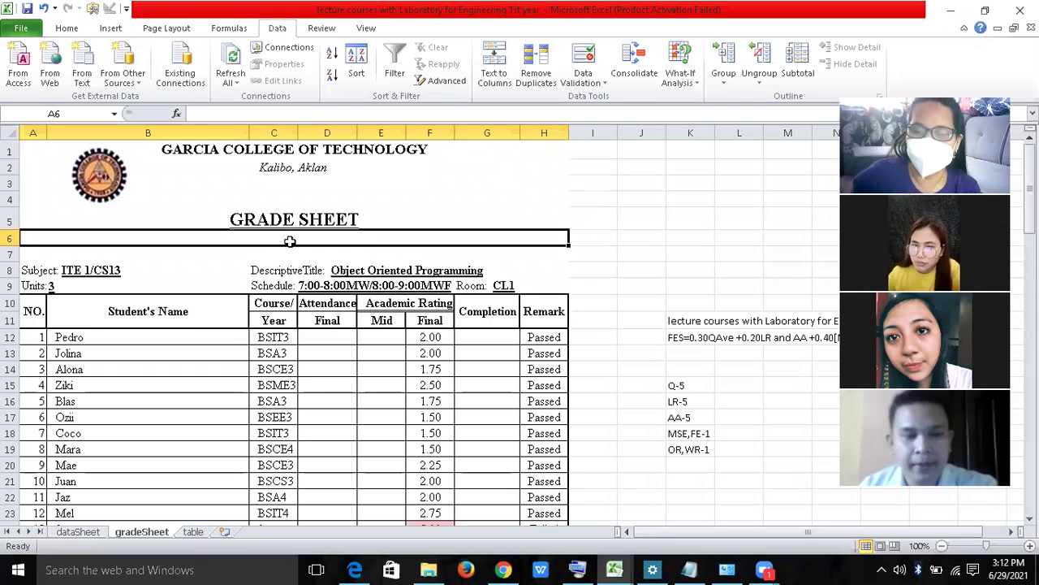
{"action": "type", "text": "="}
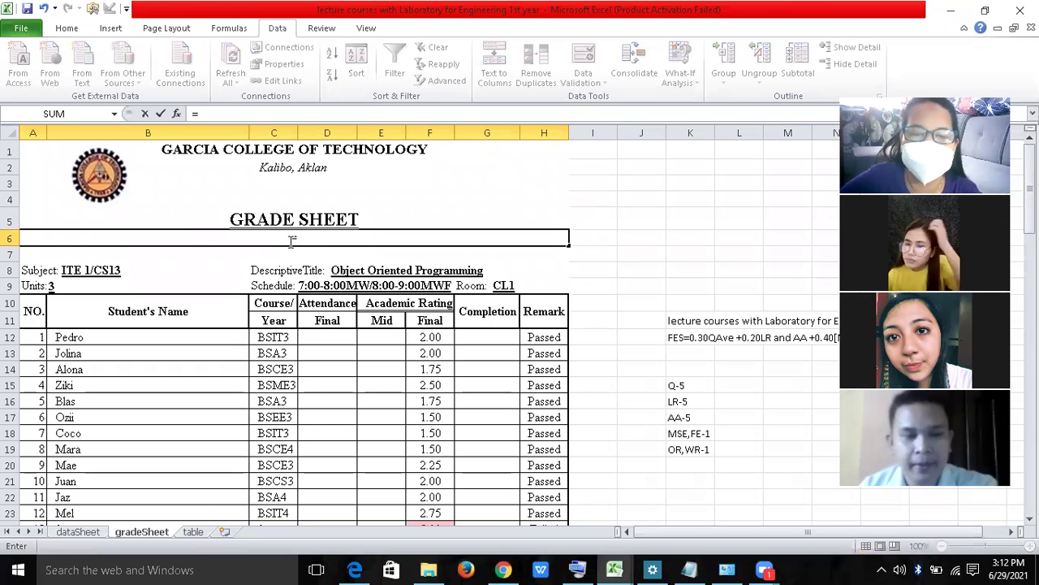
{"action": "left_click", "coordinate": [91, 533]}
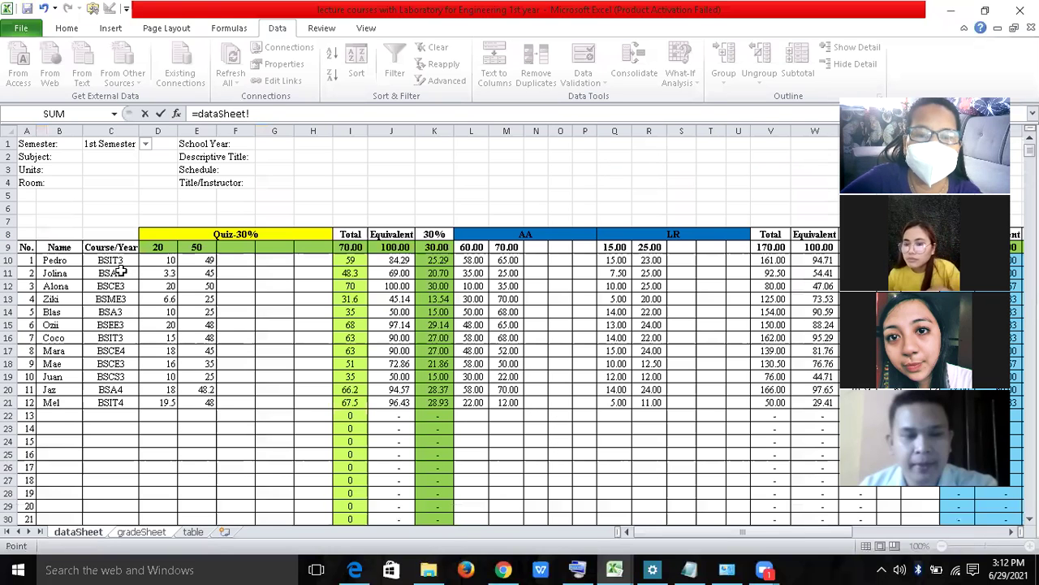
{"action": "left_click", "coordinate": [109, 156]}
{"action": "key", "text": "Up"}
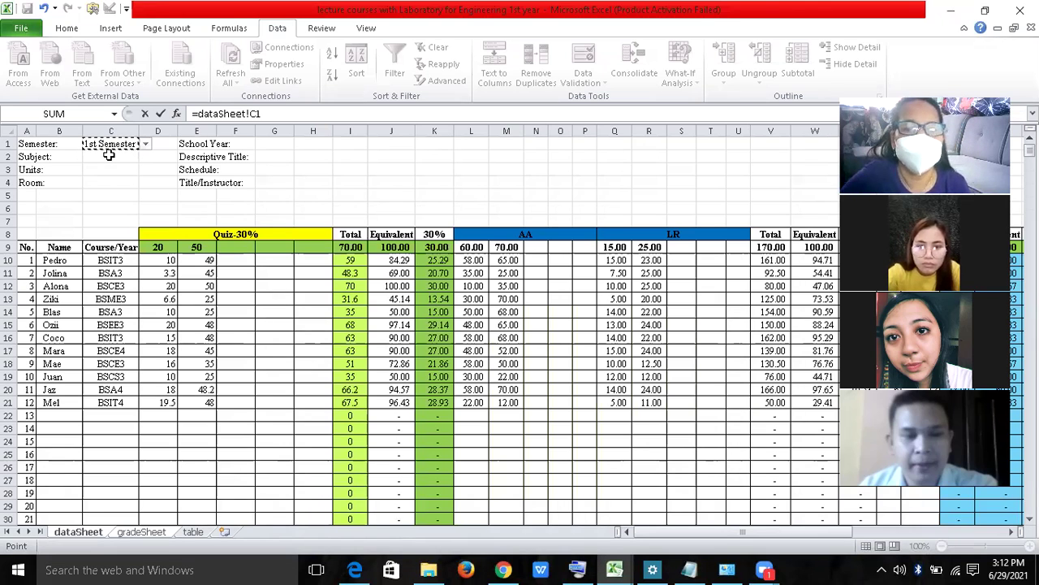
{"action": "key", "text": "Return"}
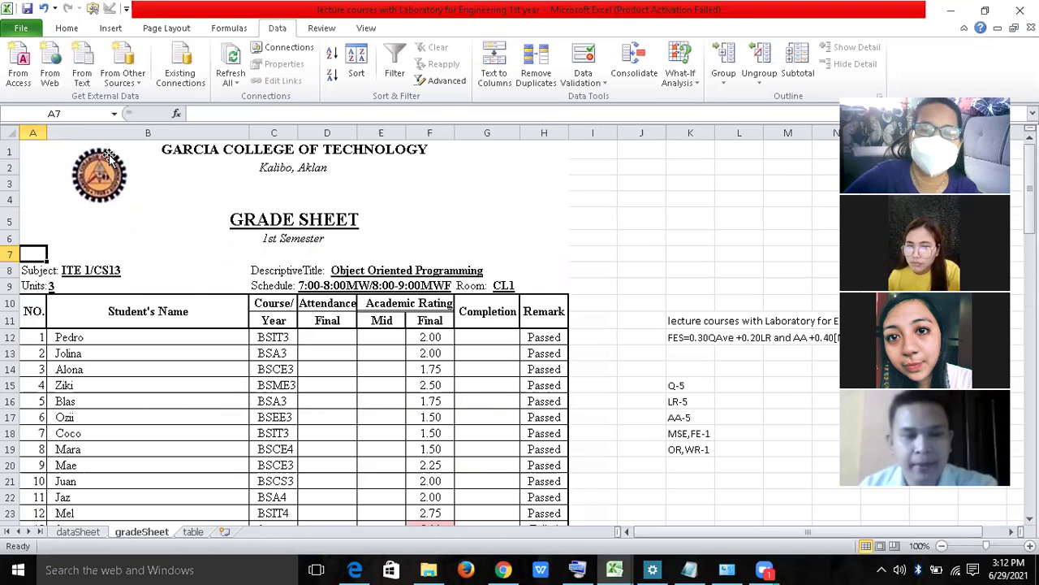
{"action": "left_click", "coordinate": [307, 235]}
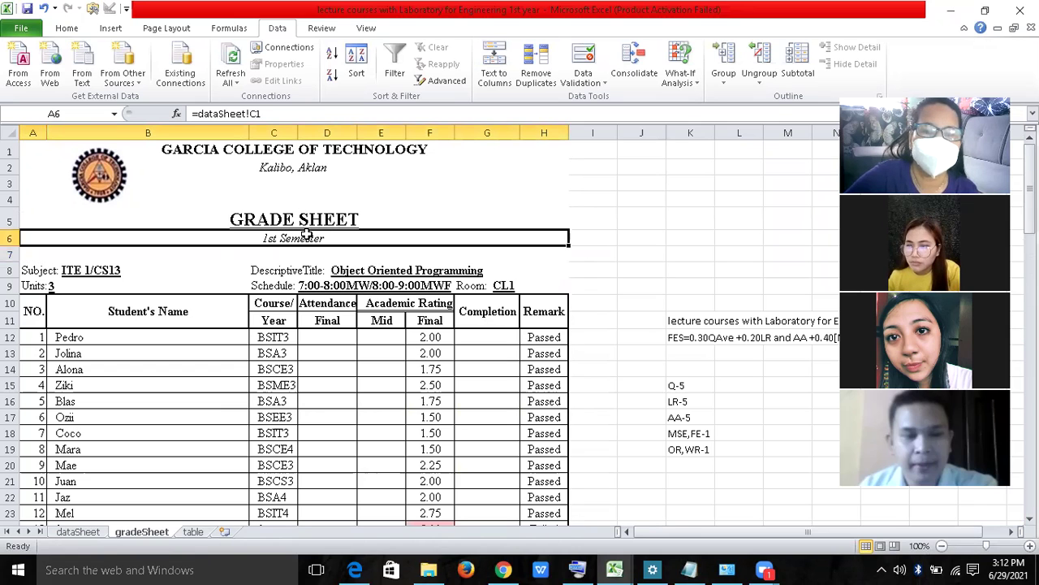
Step: Enter the heading "SchoolYear" in cell F1 of the table sheet
{"action": "left_click", "coordinate": [98, 532]}
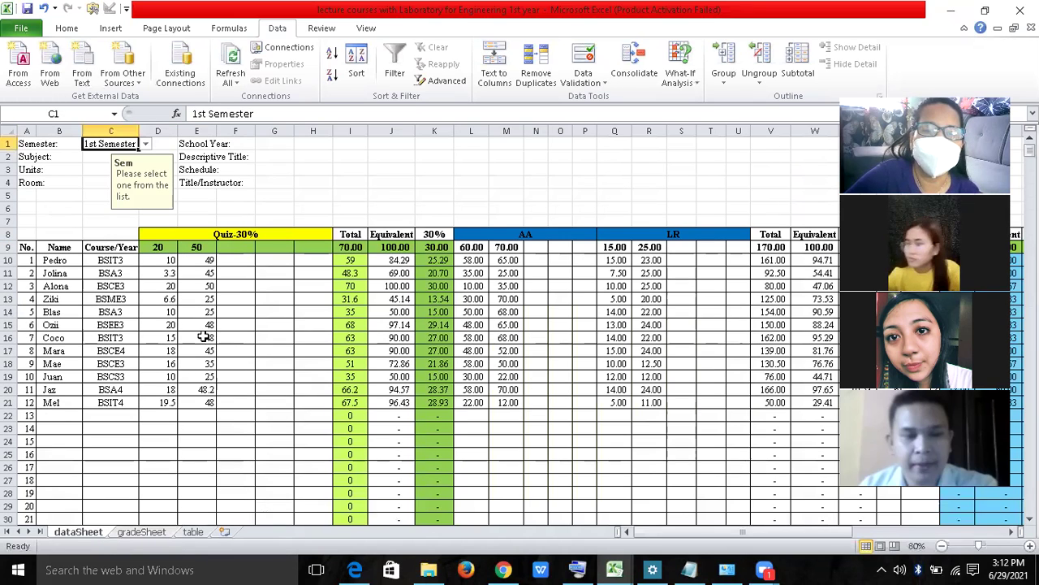
{"action": "left_click", "coordinate": [273, 144]}
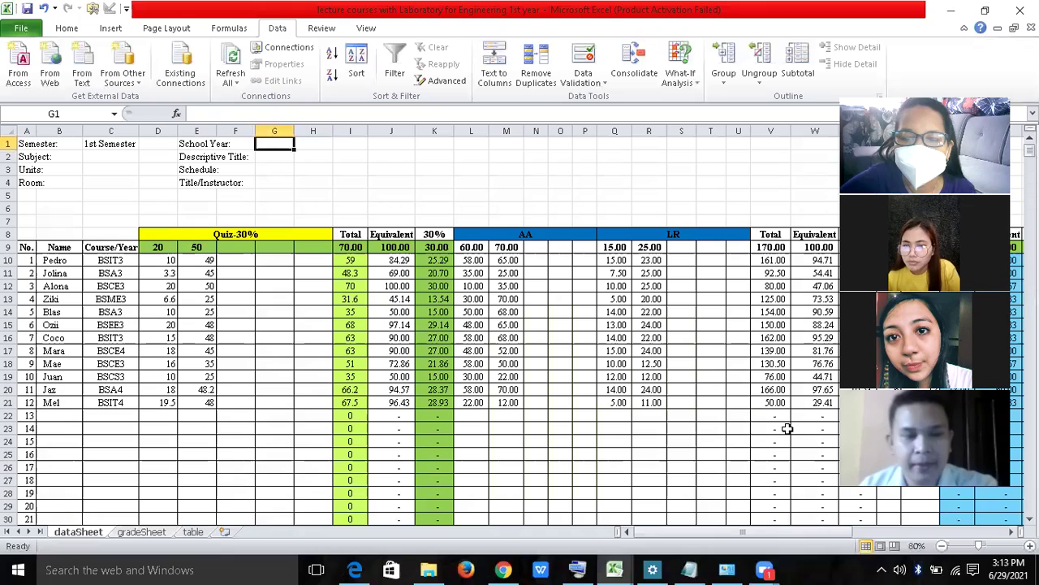
{"action": "left_click", "coordinate": [193, 532]}
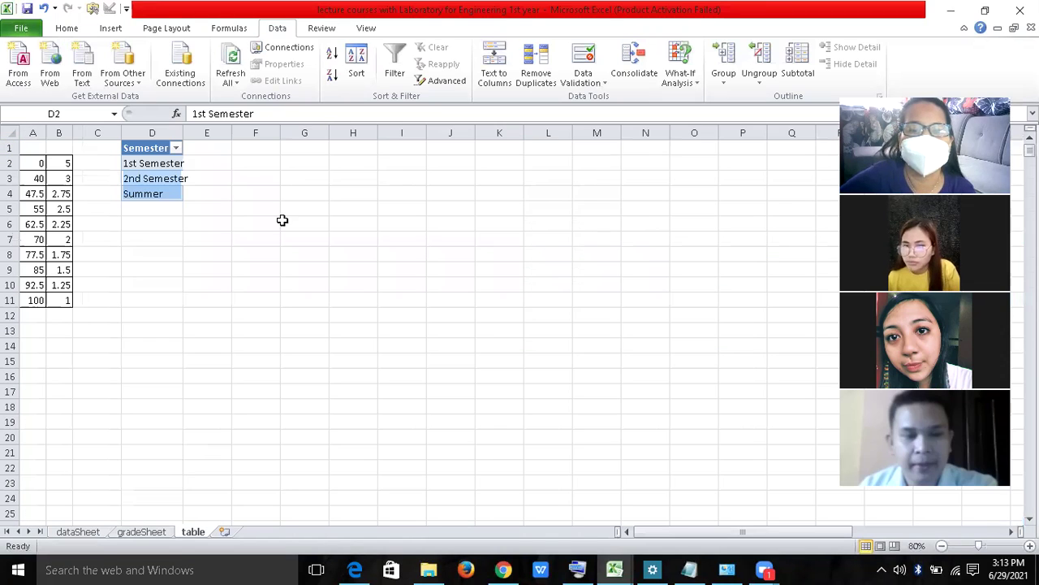
{"action": "left_click", "coordinate": [241, 151]}
{"action": "type", "text": "Sc"}
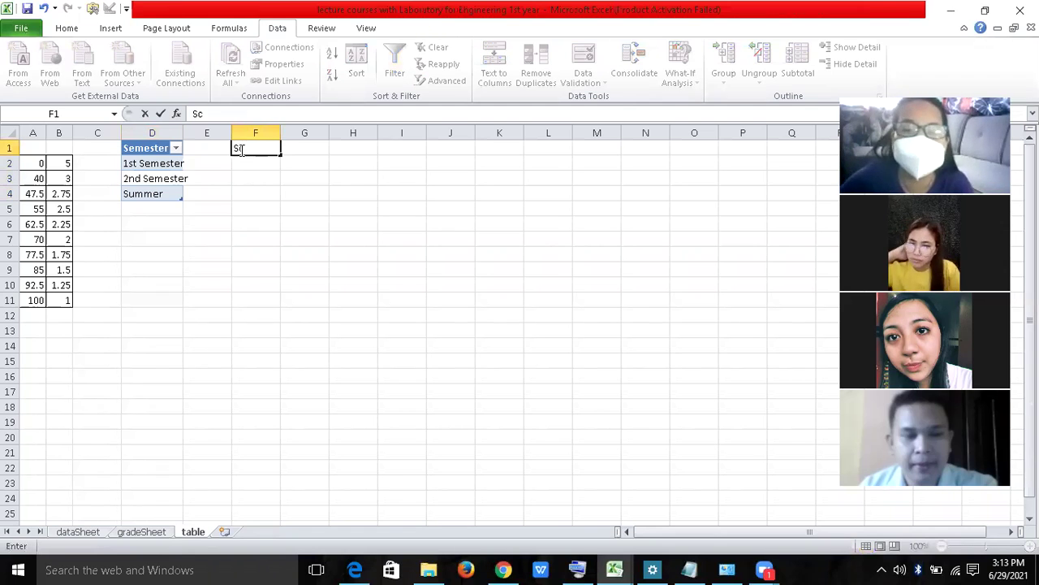
{"action": "type", "text": "hii"}
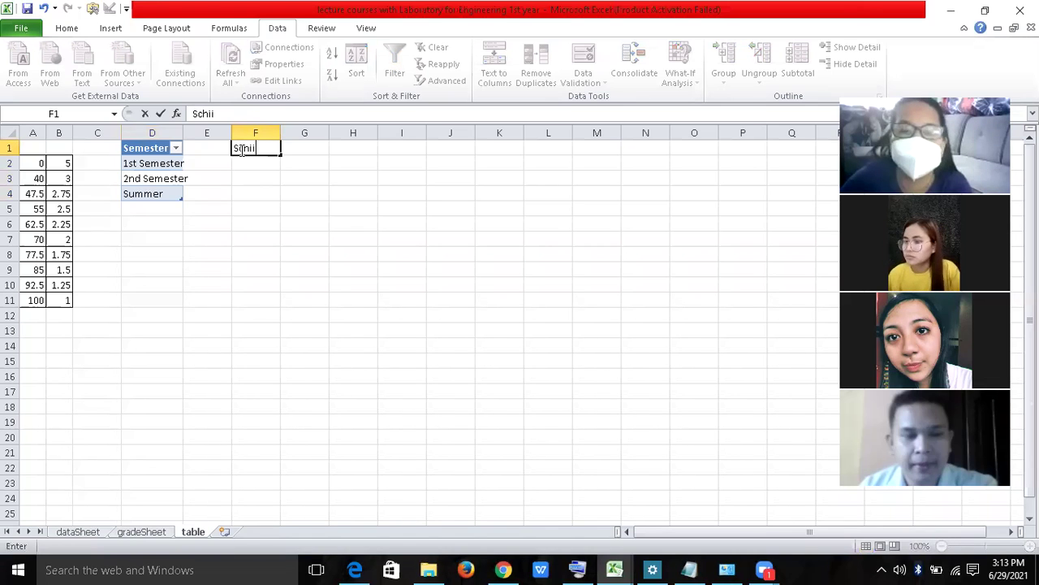
{"action": "key", "text": "BackSpace"}
{"action": "key", "text": "BackSpace"}
{"action": "type", "text": "ool"}
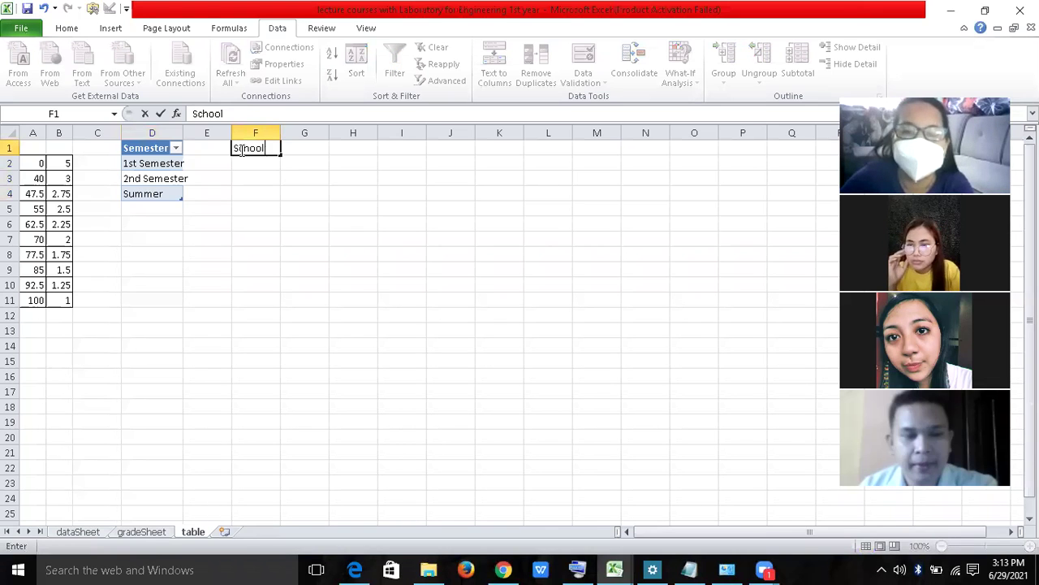
{"action": "type", "text": "Y"}
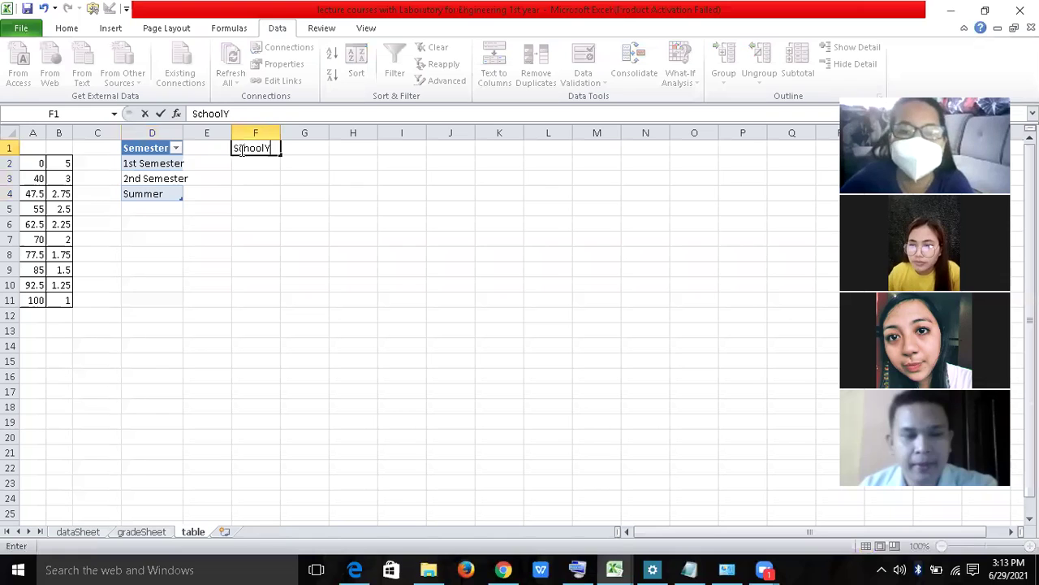
{"action": "type", "text": "er"}
{"action": "key", "text": "BackSpace"}
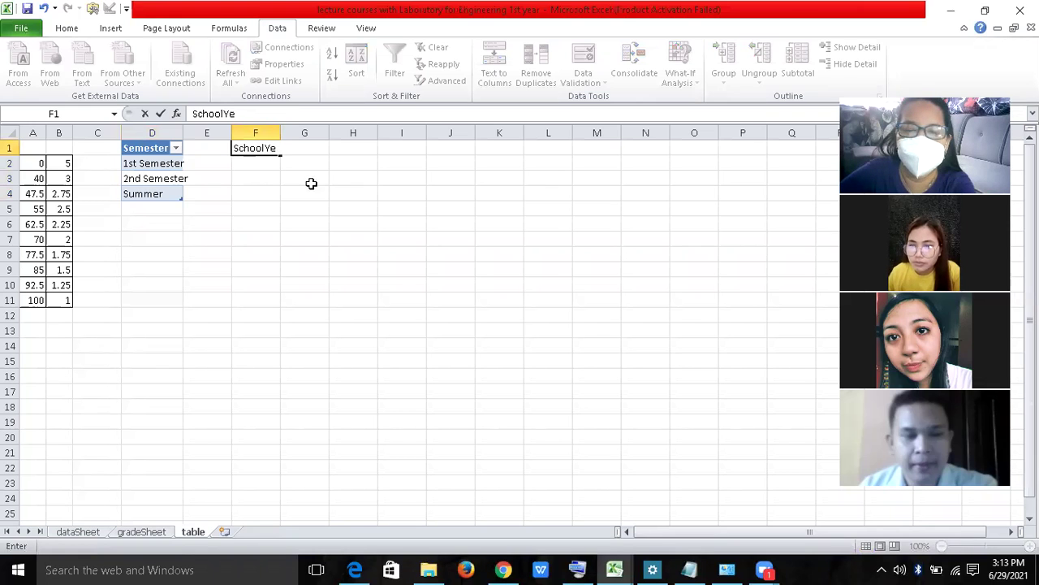
{"action": "left_click", "coordinate": [576, 568]}
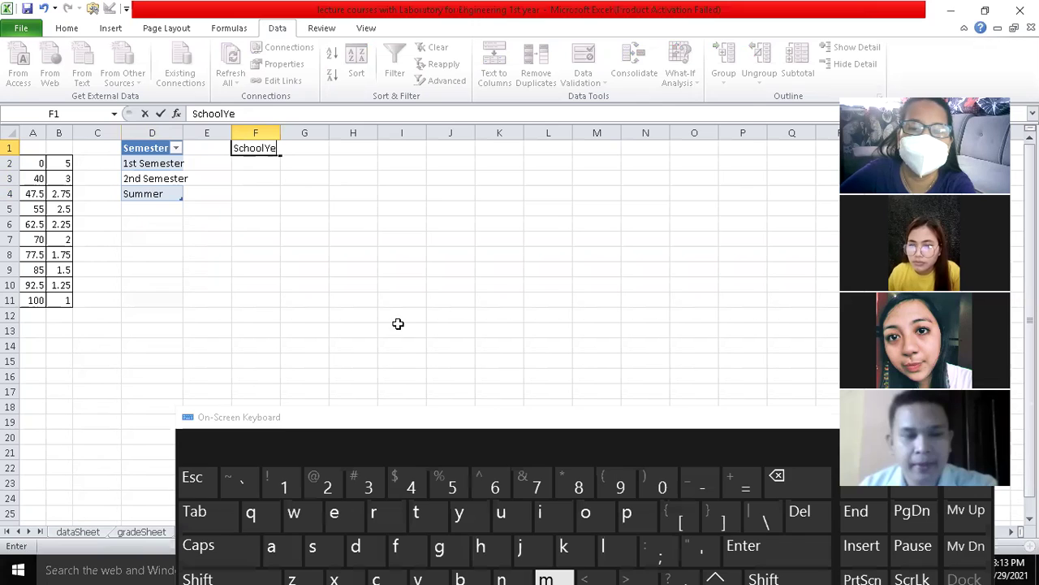
{"action": "left_click", "coordinate": [254, 113]}
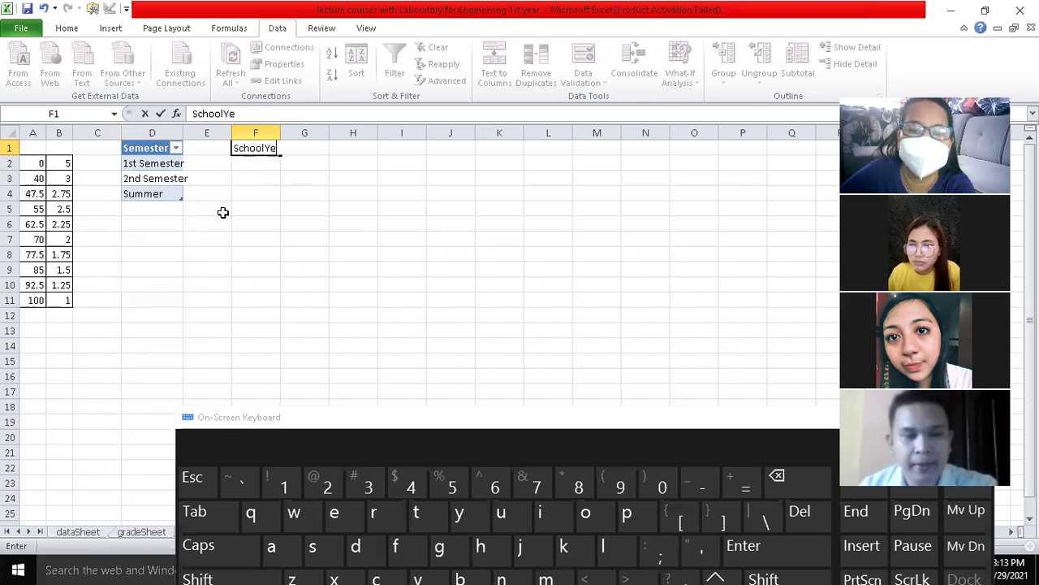
{"action": "left_click", "coordinate": [281, 548]}
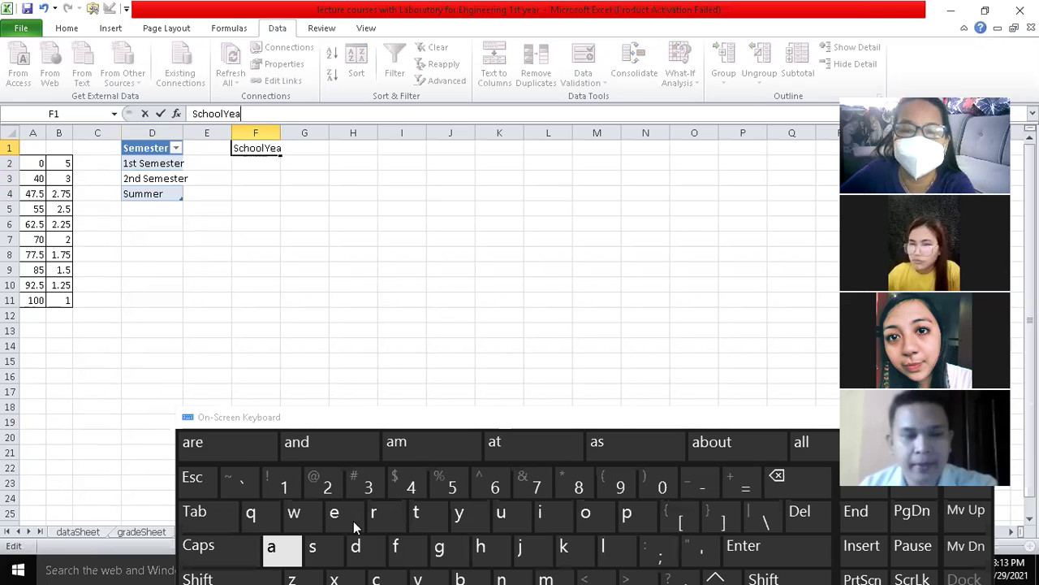
{"action": "key", "text": "Return"}
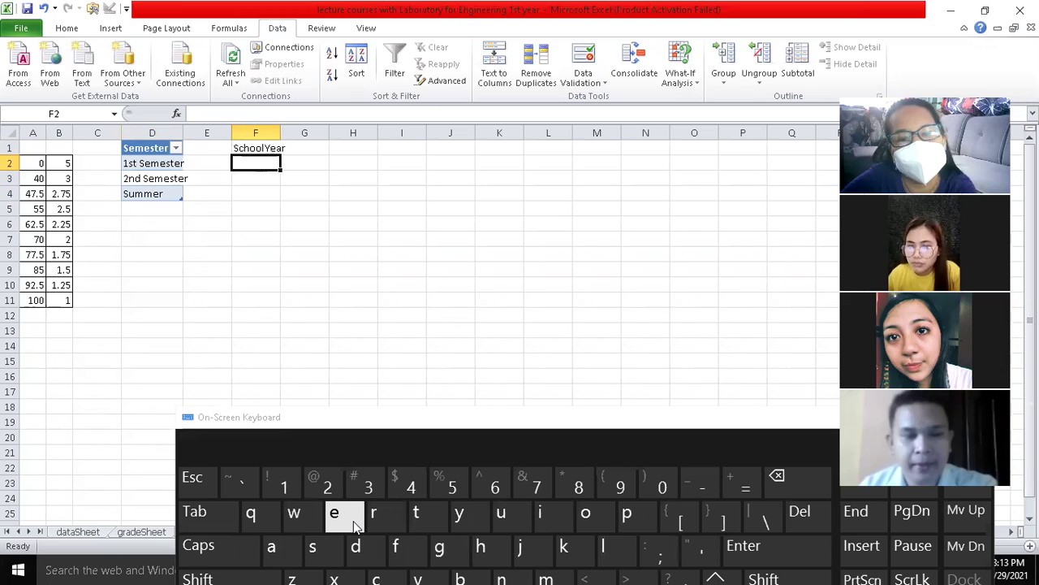
Step: List the school years 2020-2021 and 2021-2022 in cells F2 and F3 under the SchoolYear heading
{"action": "type", "text": "202"}
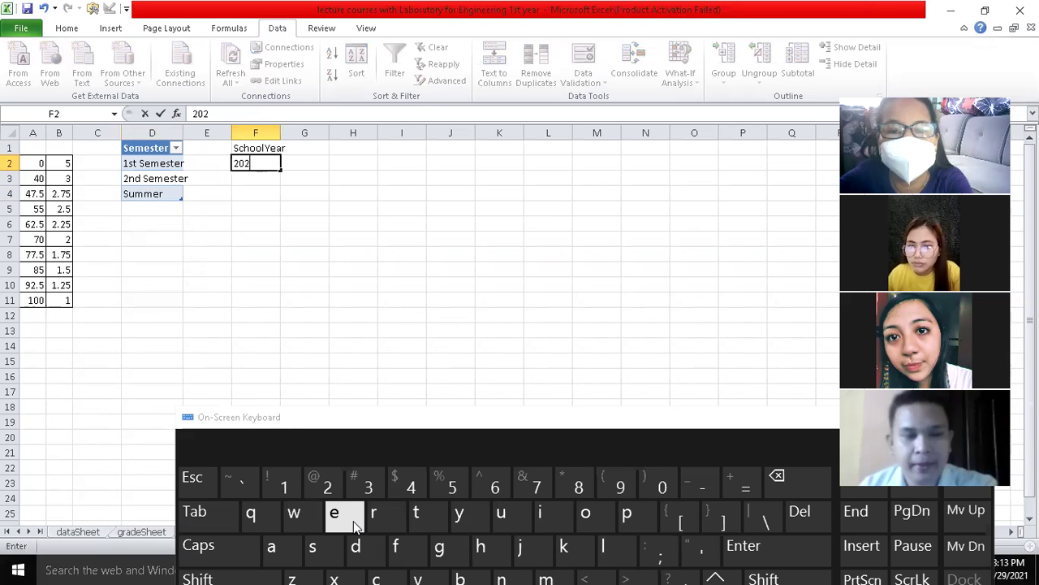
{"action": "type", "text": "0-20"}
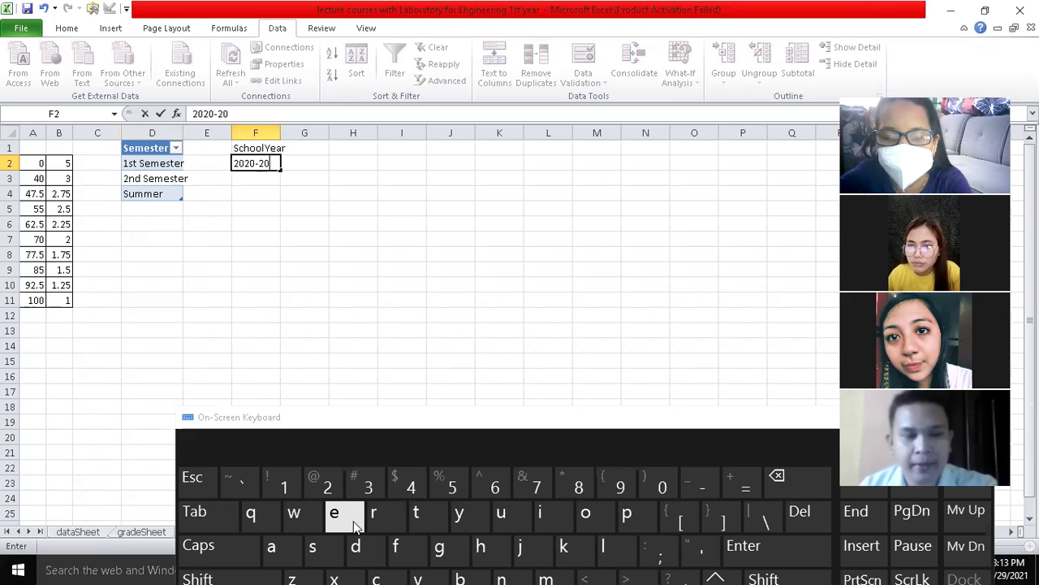
{"action": "type", "text": "21"}
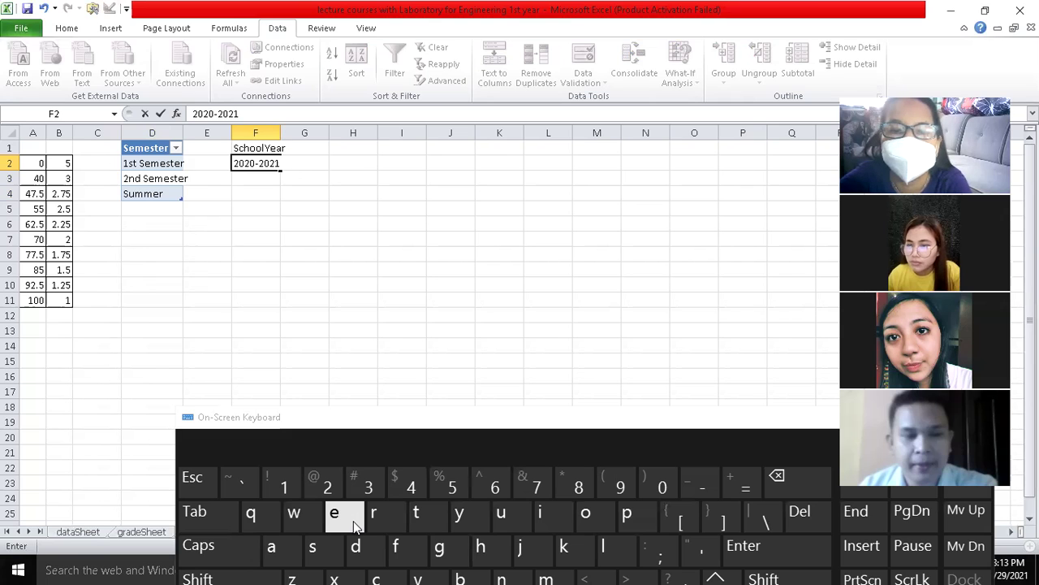
{"action": "key", "text": "Return"}
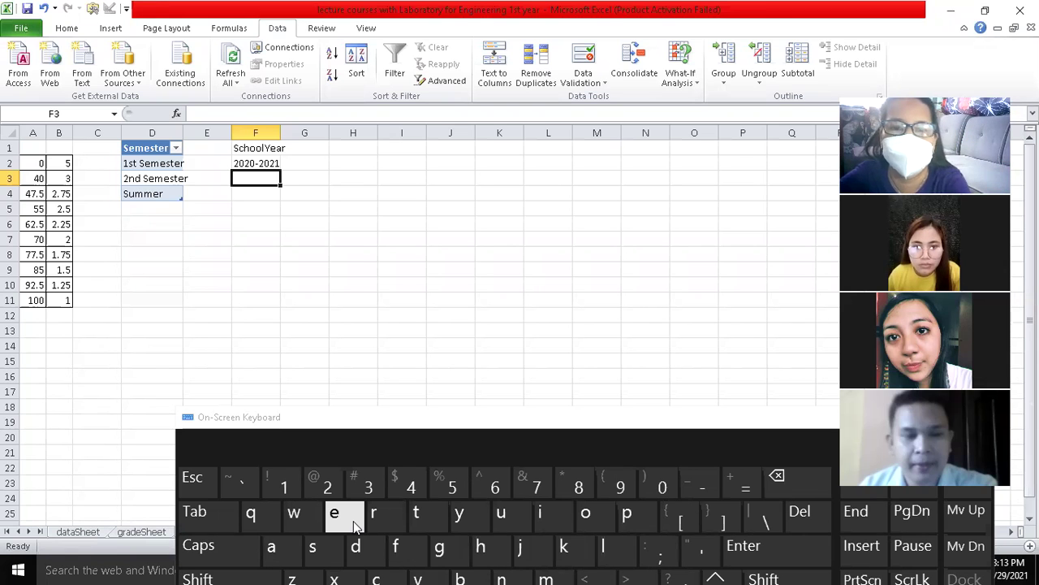
{"action": "type", "text": "20"}
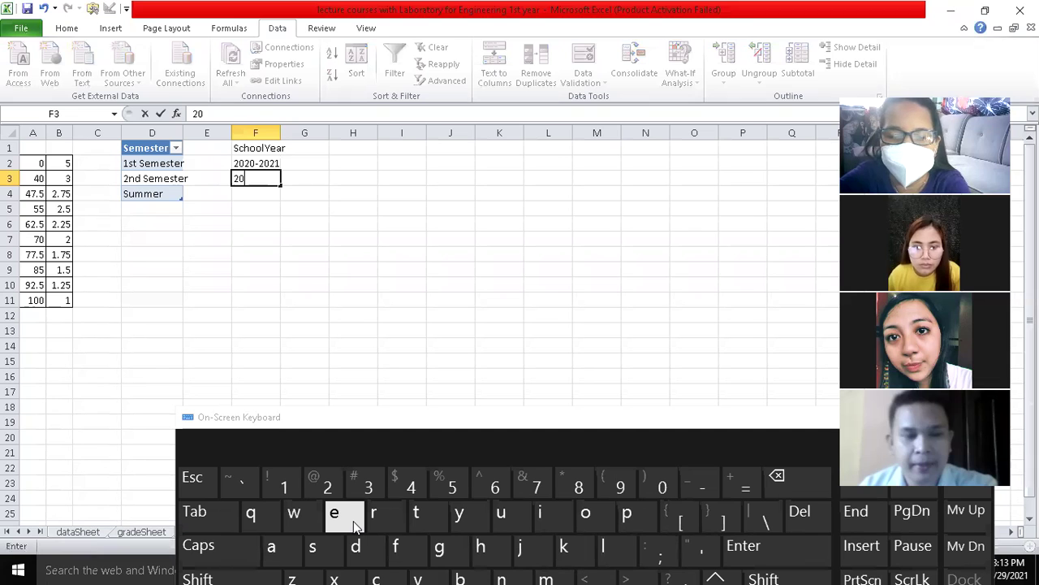
{"action": "type", "text": "21-2022"}
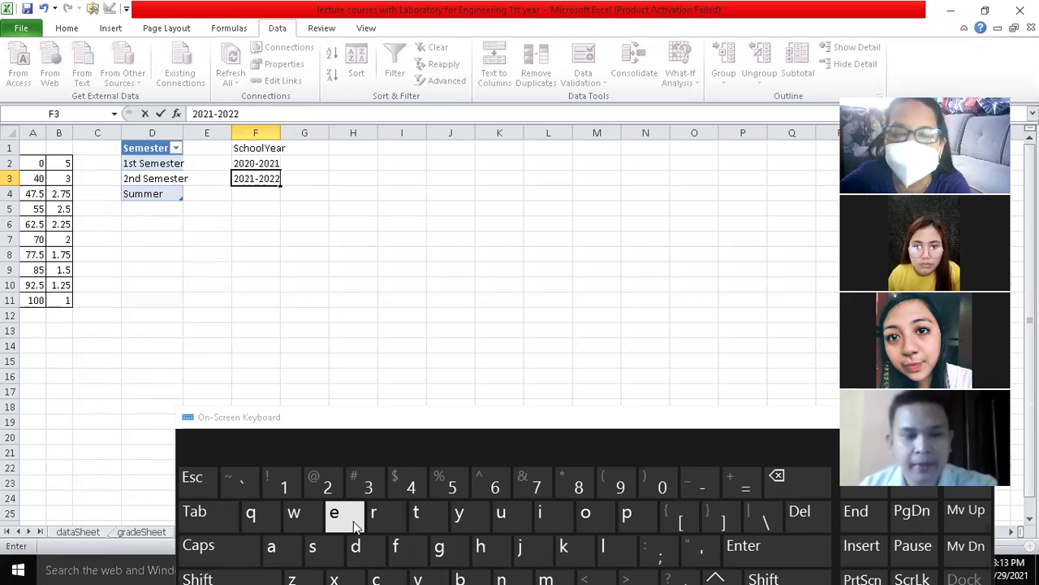
{"action": "key", "text": "Return"}
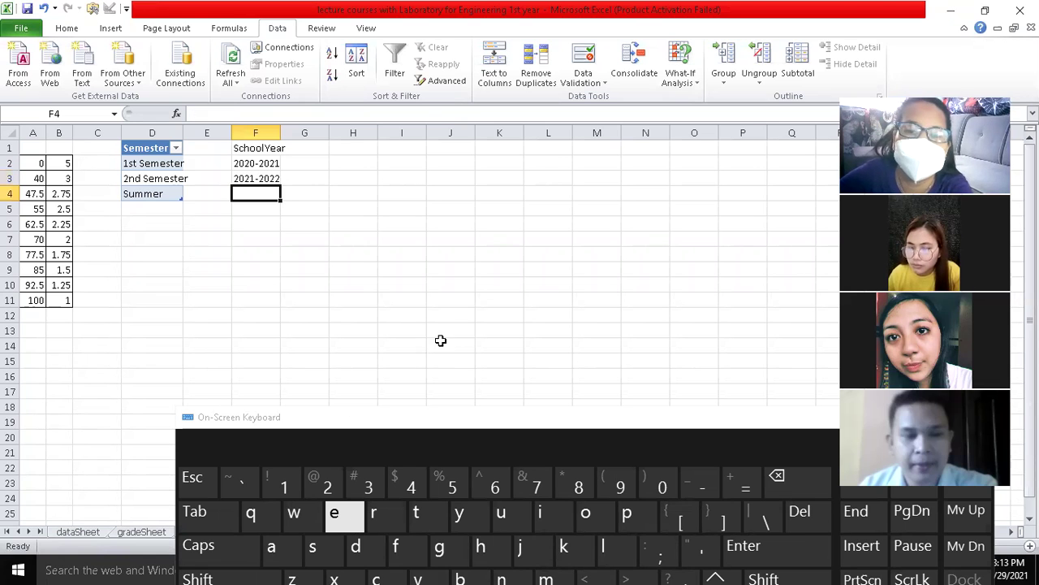
Step: Fill the school-year series from cell F3 down to cell F11
{"action": "left_click", "coordinate": [271, 177]}
{"action": "left_click_drag", "start_coordinate": [280, 185], "coordinate": [273, 249]}
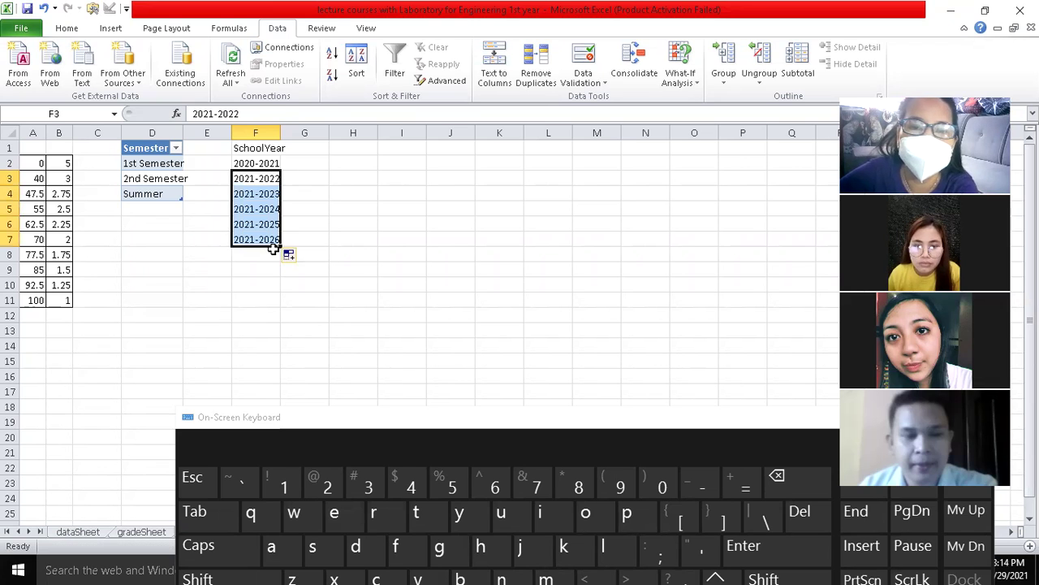
{"action": "left_click_drag", "start_coordinate": [280, 246], "coordinate": [284, 311]}
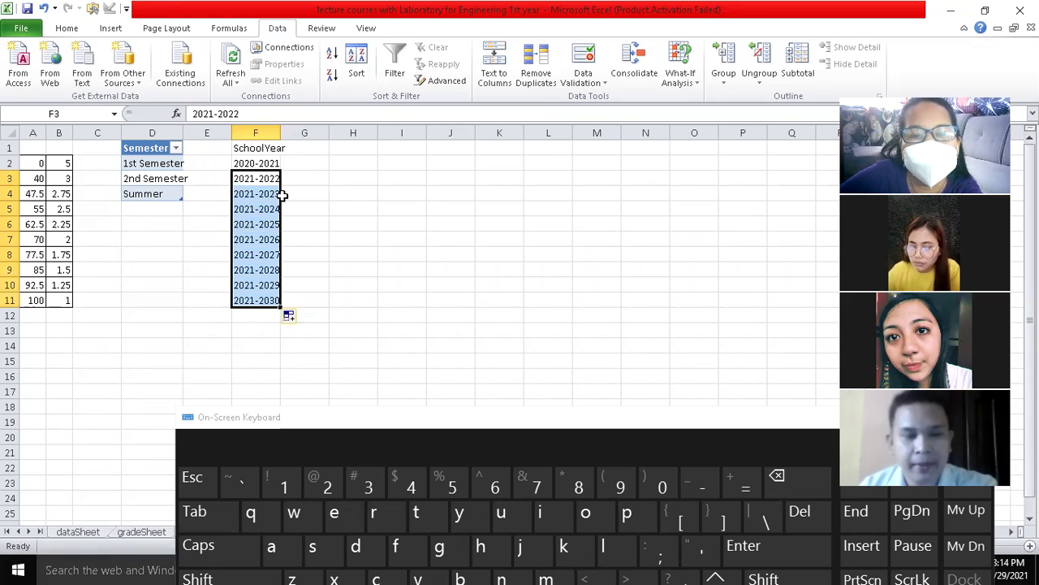
{"action": "left_click", "coordinate": [316, 190]}
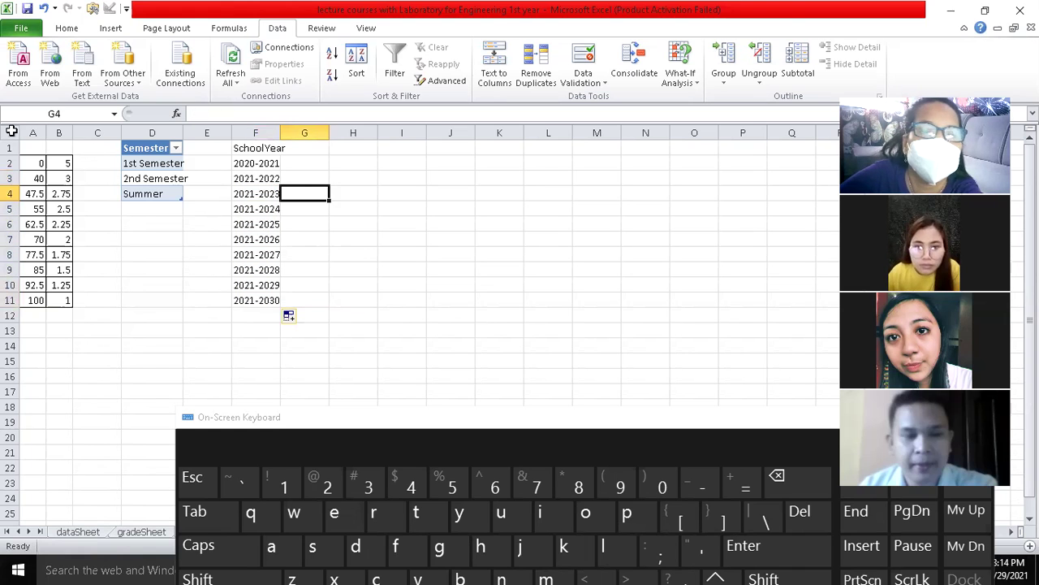
Step: Format the entire sheet in Times New Roman at font size 12
{"action": "left_click", "coordinate": [9, 131]}
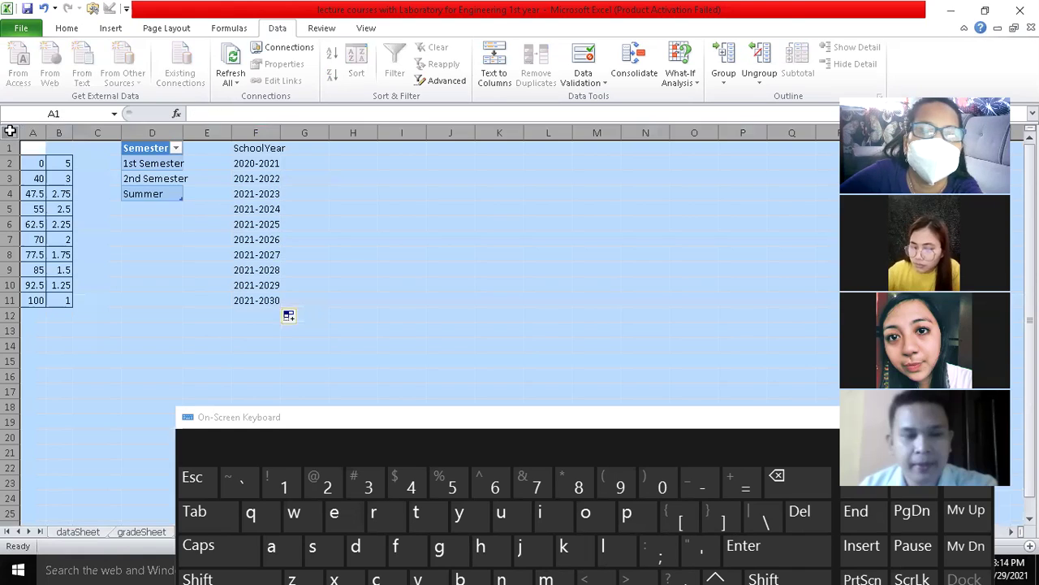
{"action": "left_click", "coordinate": [65, 29]}
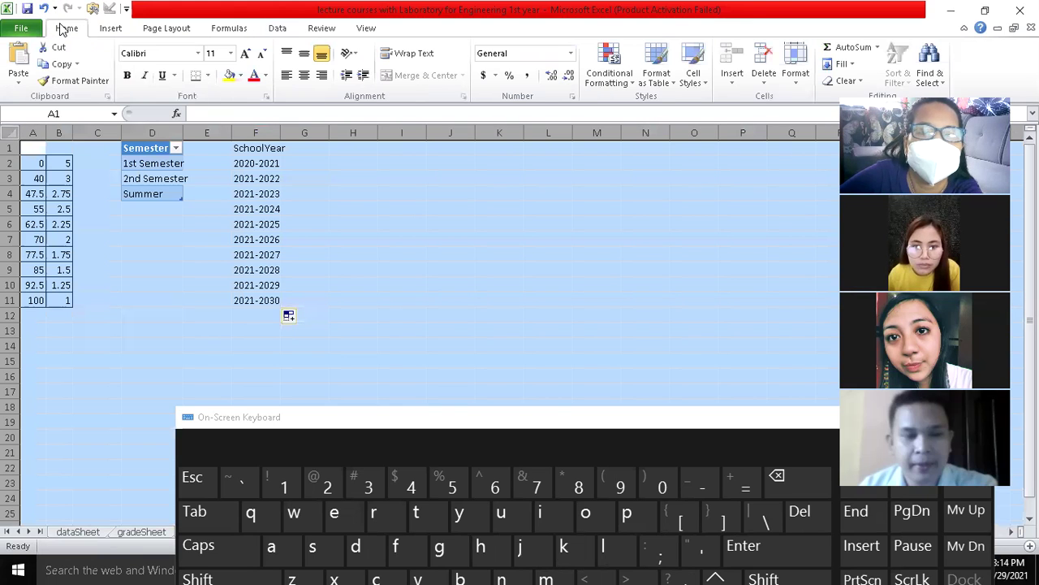
{"action": "left_click", "coordinate": [199, 54]}
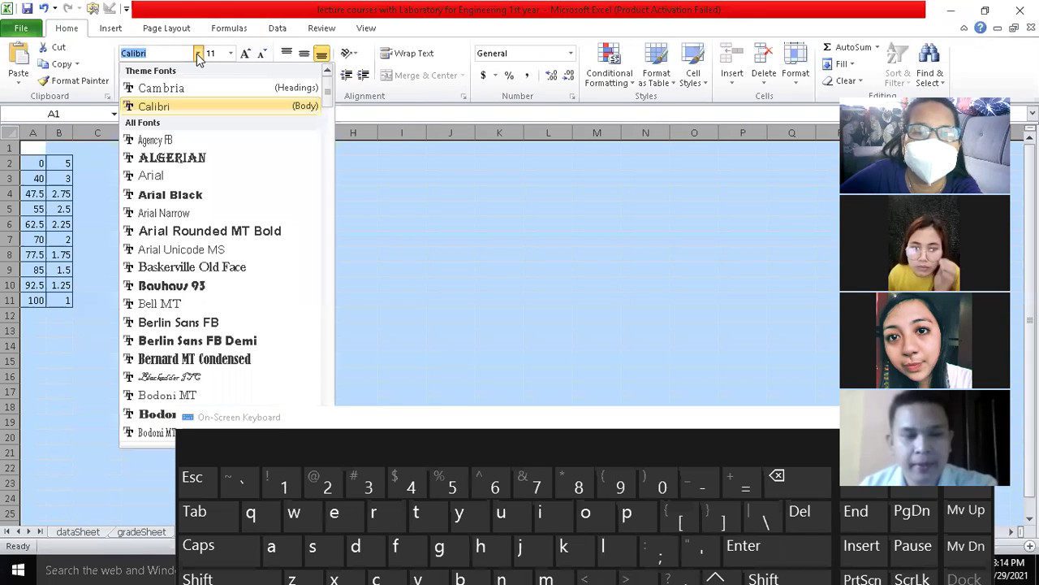
{"action": "type", "text": "Times New Roman"}
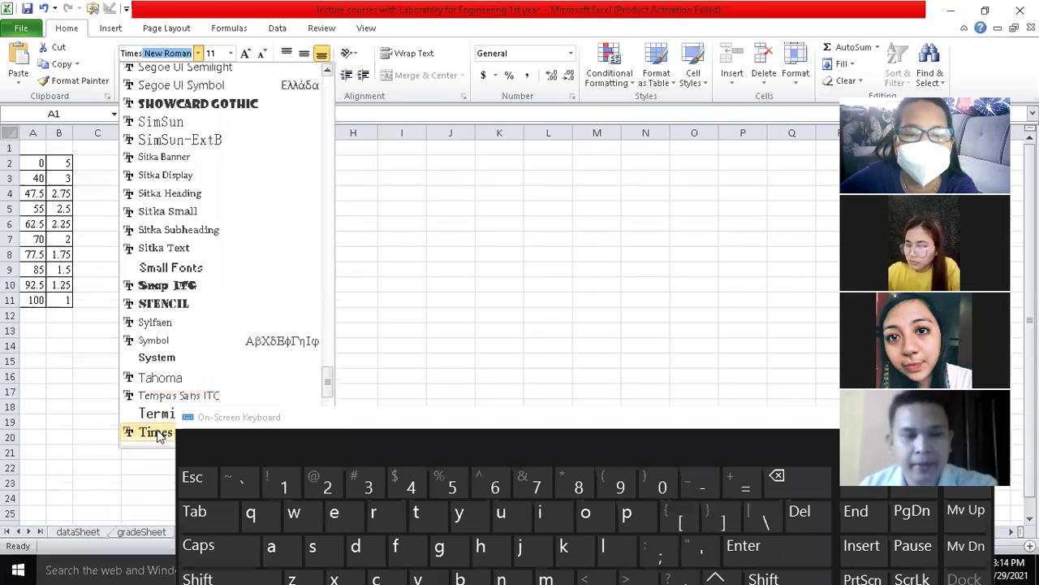
{"action": "left_click", "coordinate": [155, 431]}
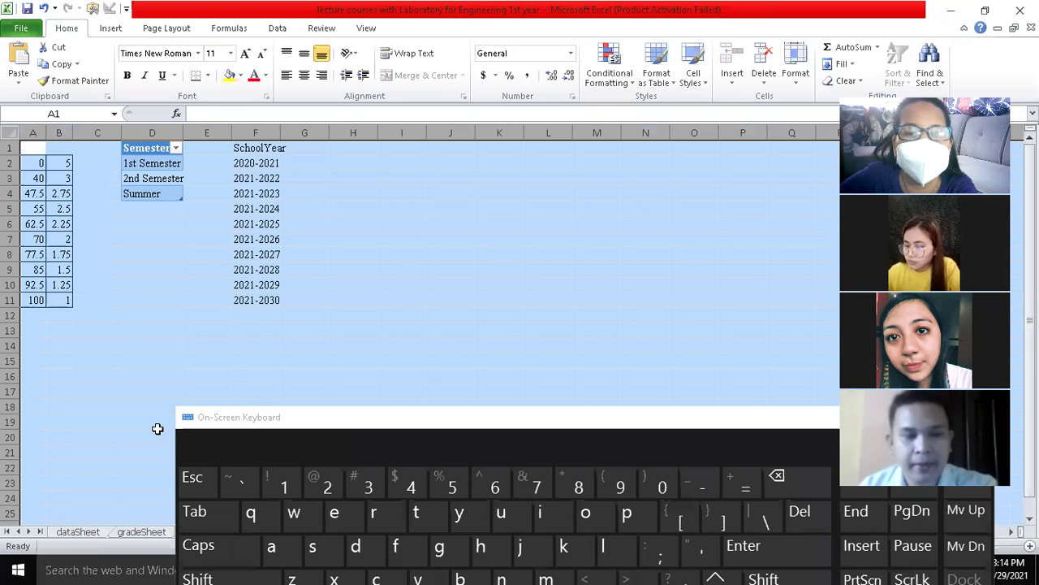
{"action": "left_click", "coordinate": [246, 54]}
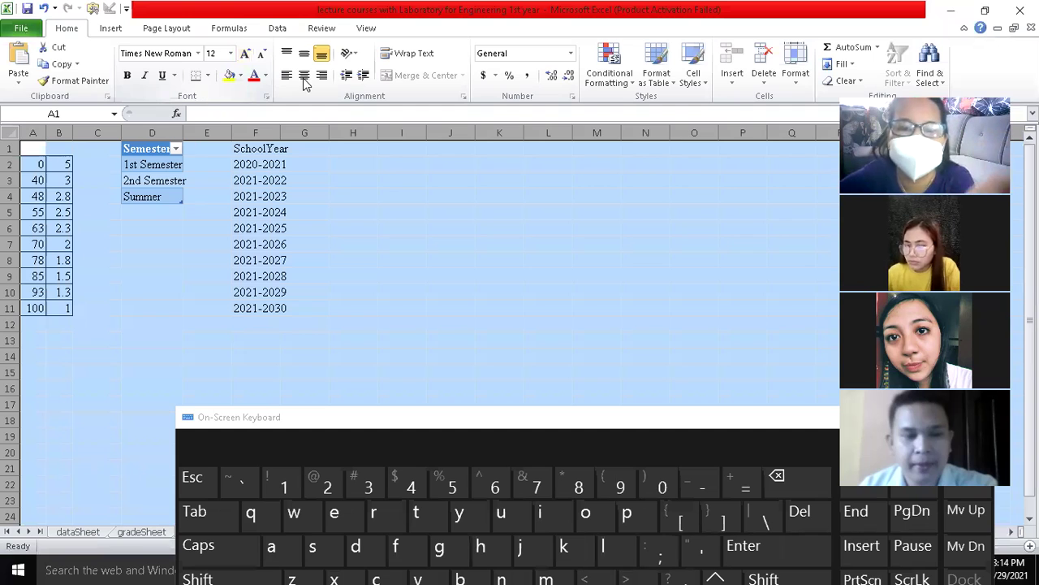
Step: Correct the school years in cells F4 and F5 to 2022-2023 and 2023-2024
{"action": "double_click", "coordinate": [248, 197]}
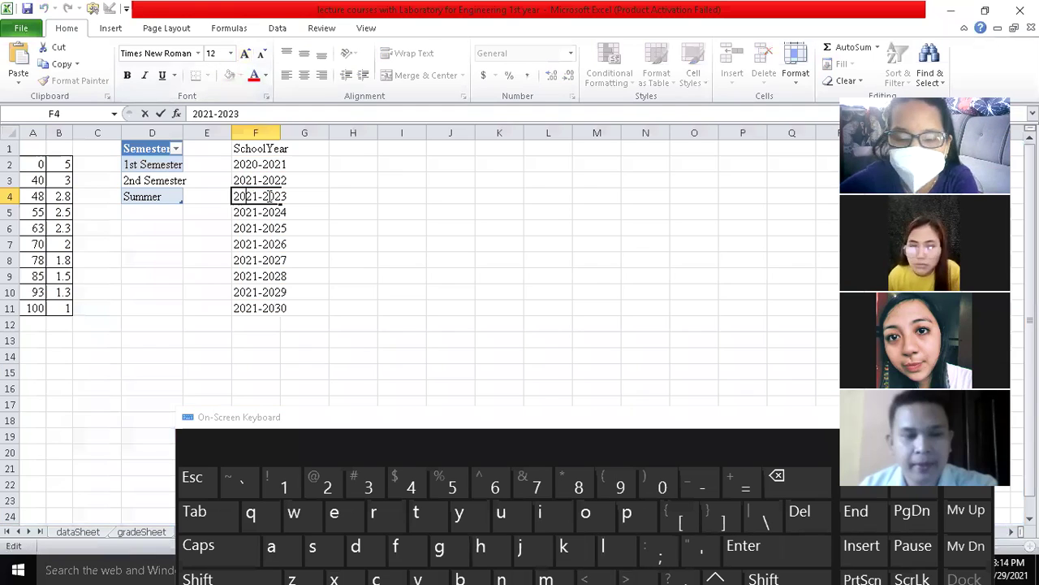
{"action": "key", "text": "BackSpace"}
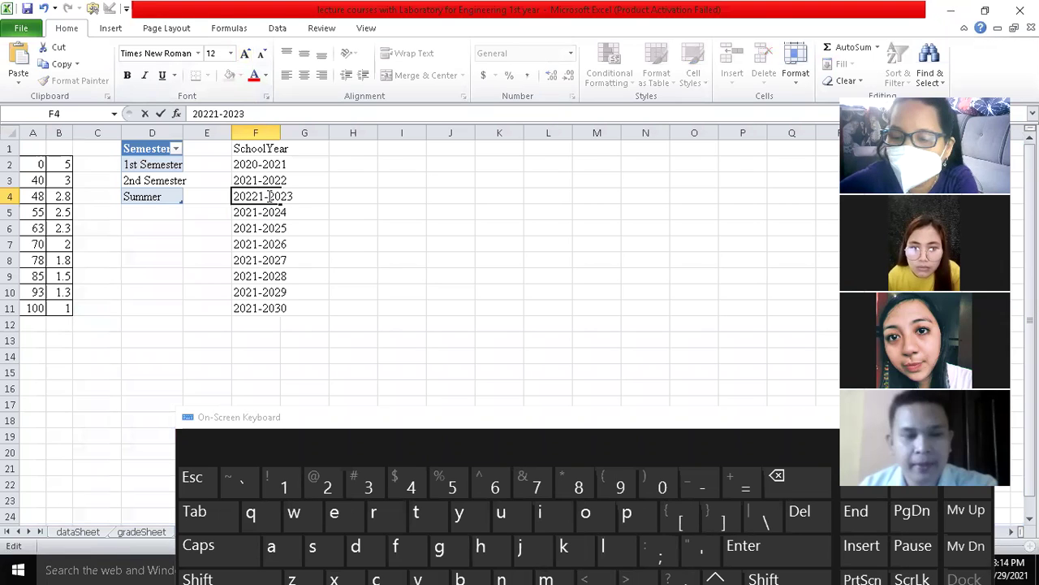
{"action": "type", "text": "2"}
{"action": "left_click", "coordinate": [250, 210]}
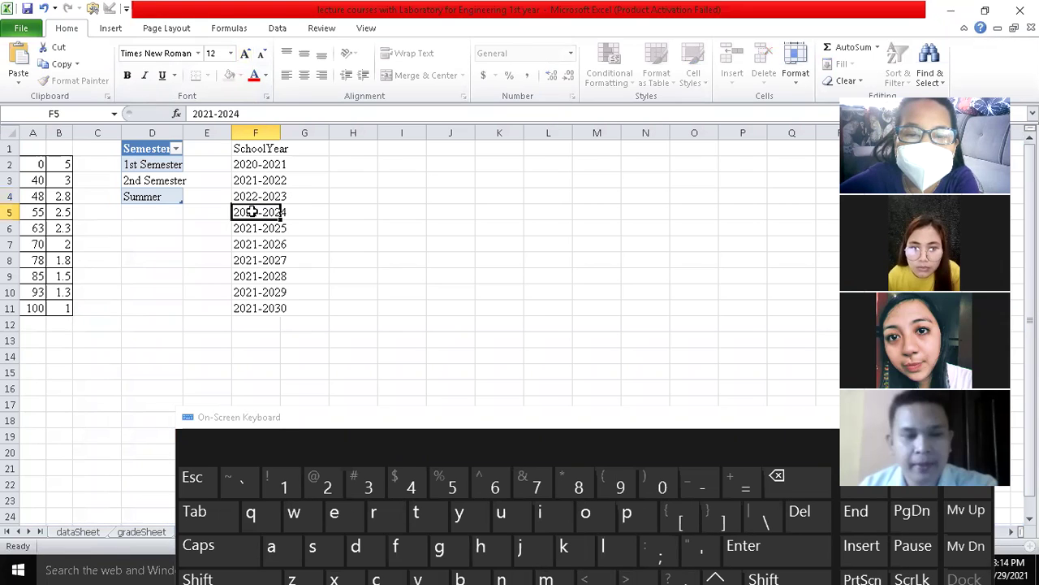
{"action": "double_click", "coordinate": [252, 212]}
{"action": "type", "text": "3"}
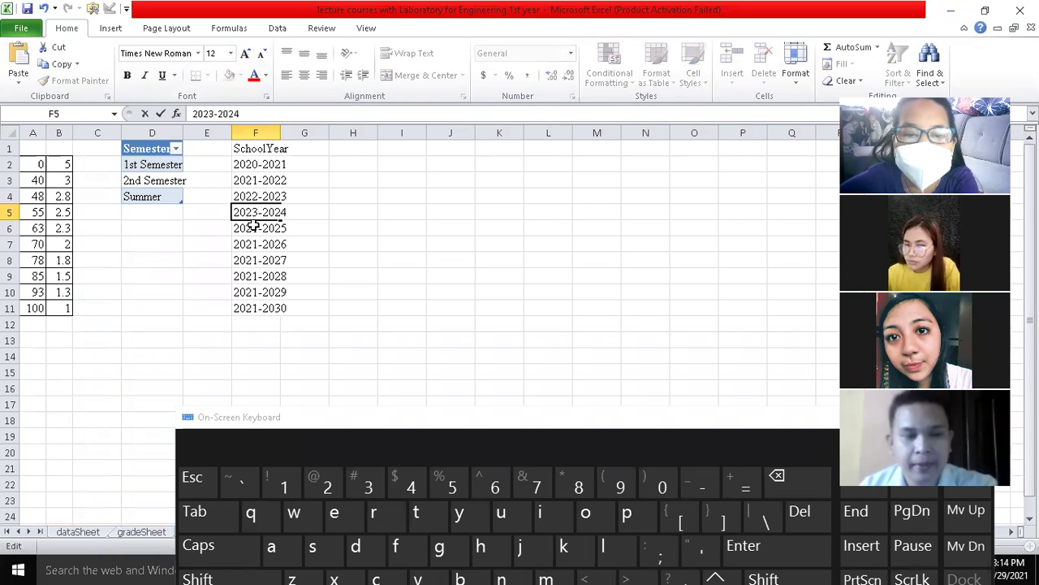
Step: Correct the school years in cells F6 and F7 to 2024-2025 and 2025-2026
{"action": "double_click", "coordinate": [255, 226]}
{"action": "key", "text": "BackSpace"}
{"action": "type", "text": "4"}
{"action": "left_click", "coordinate": [253, 243]}
{"action": "double_click", "coordinate": [252, 244]}
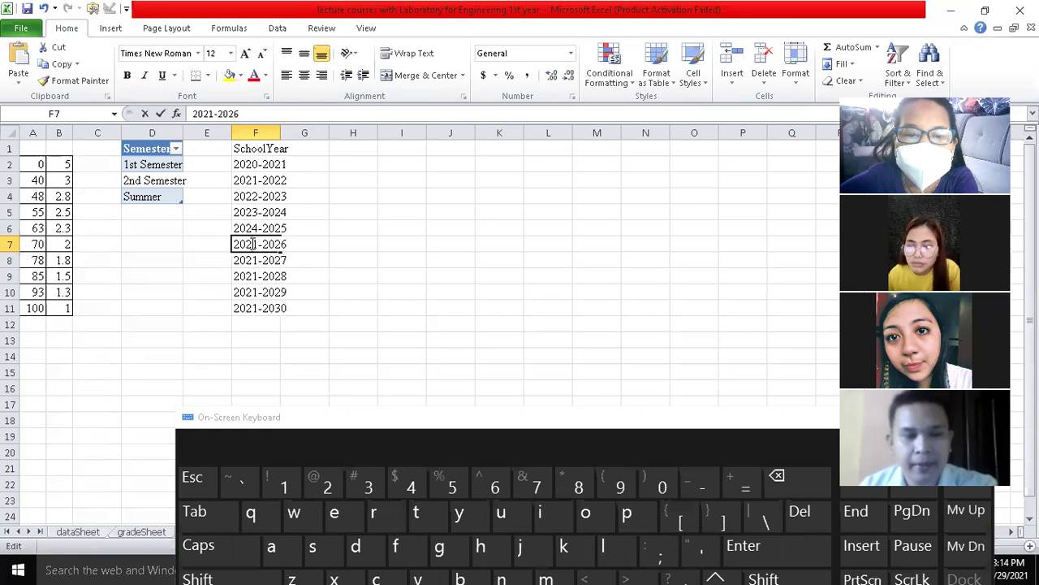
{"action": "key", "text": "BackSpace"}
{"action": "type", "text": "5"}
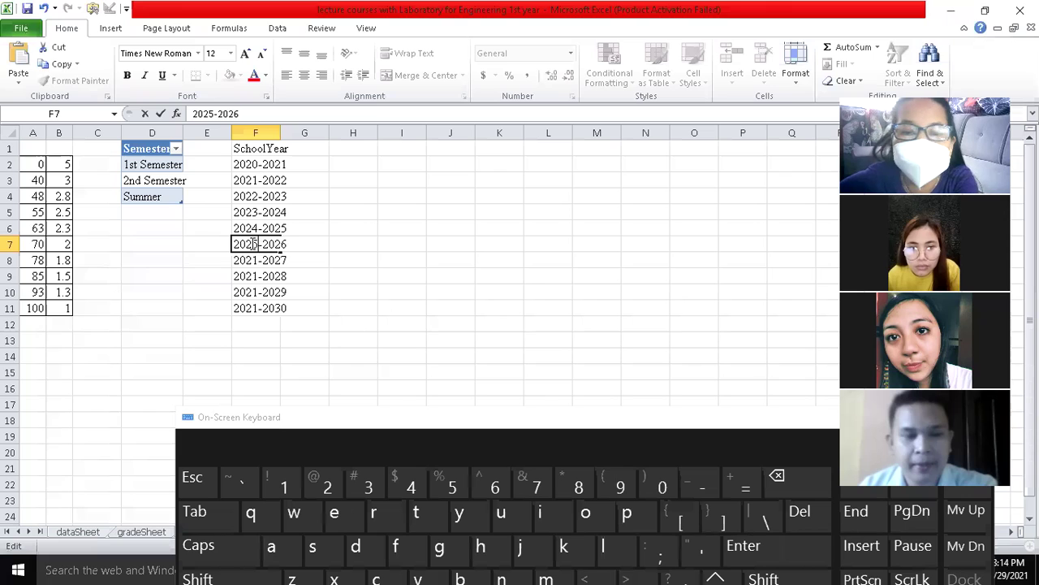
Step: Correct the school years in cells F8 and F9 to 2026-2027 and 2027-2028
{"action": "double_click", "coordinate": [256, 261]}
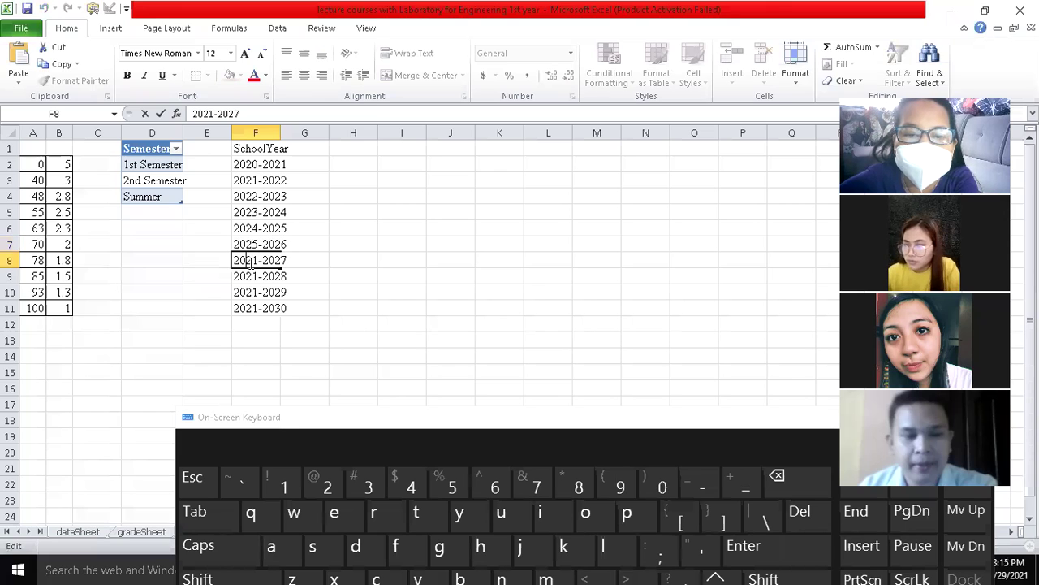
{"action": "key", "text": "BackSpace"}
{"action": "type", "text": "6"}
{"action": "double_click", "coordinate": [253, 276]}
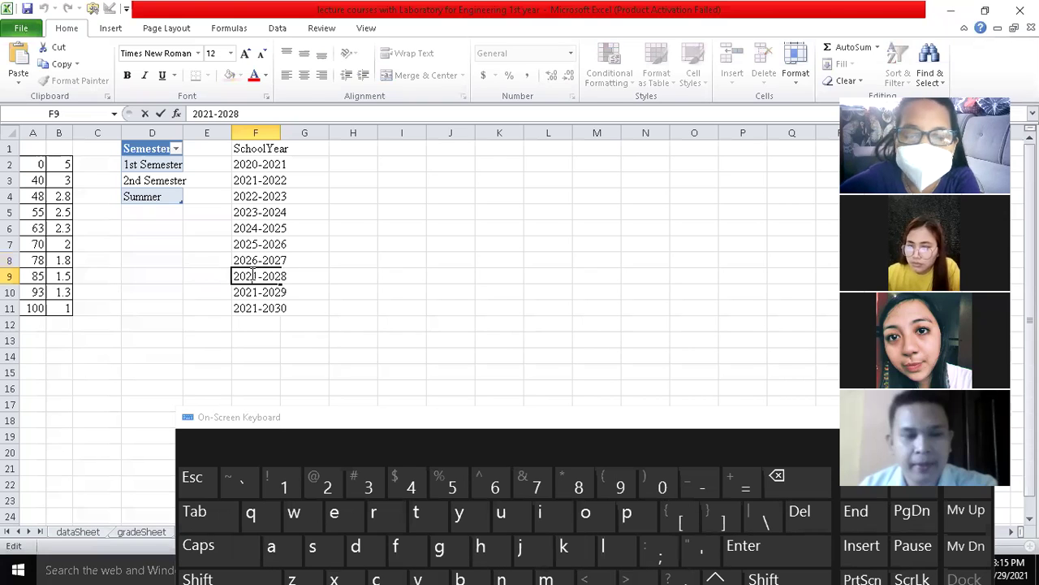
{"action": "type", "text": "7"}
{"action": "key", "text": "Delete"}
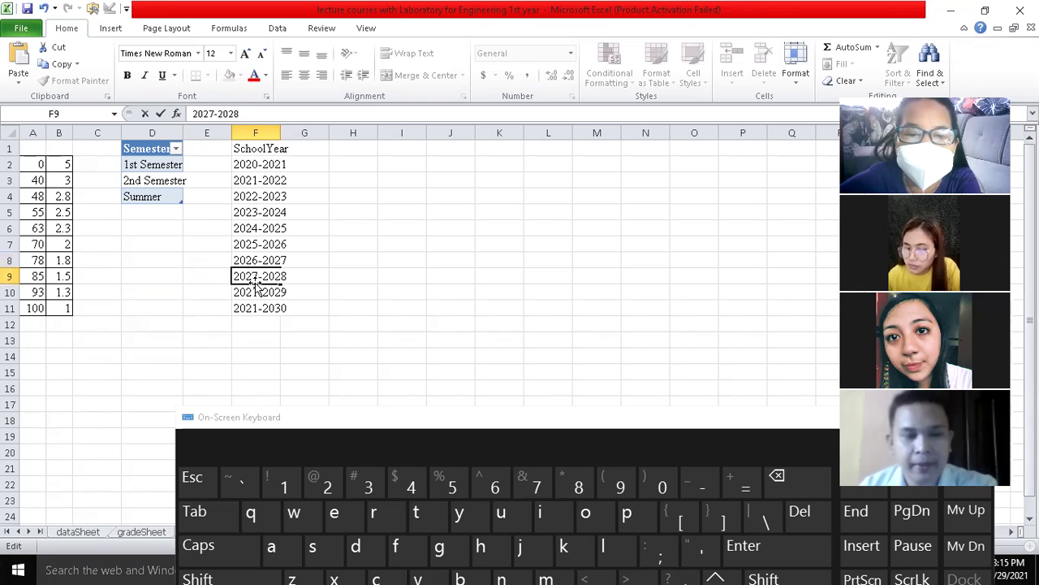
Step: Correct the school years in cells F10 and F11 to 2028-2029 and 2029-2030
{"action": "double_click", "coordinate": [250, 291]}
{"action": "type", "text": "8"}
{"action": "key", "text": "Delete"}
{"action": "double_click", "coordinate": [250, 308]}
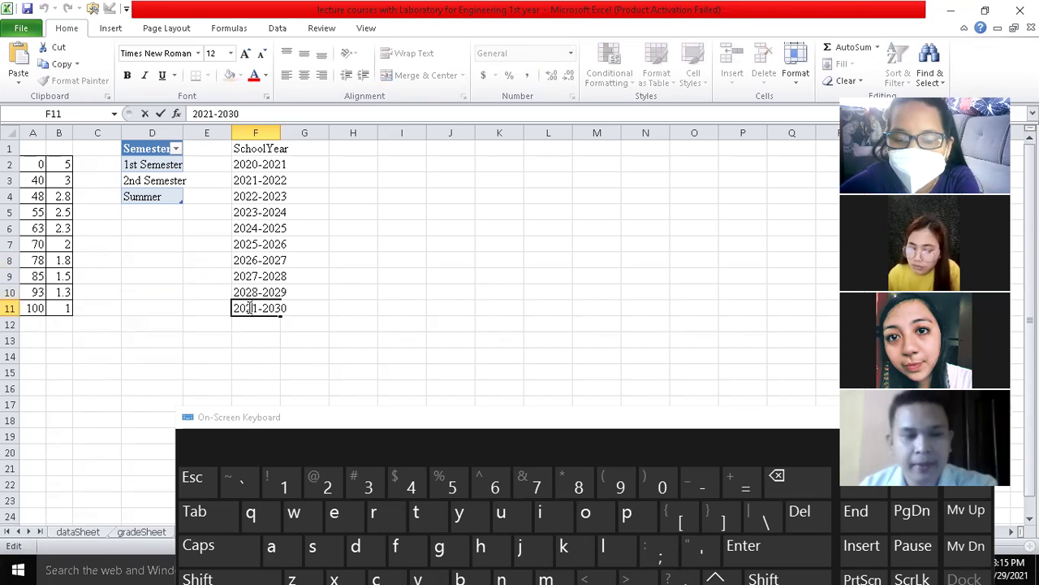
{"action": "type", "text": "9"}
{"action": "key", "text": "Delete"}
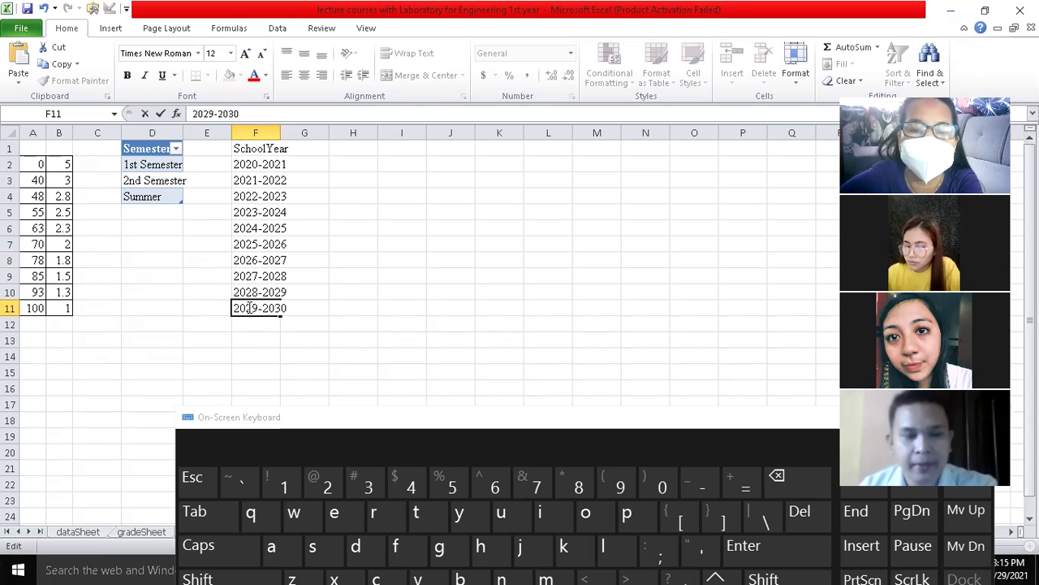
{"action": "key", "text": "Return"}
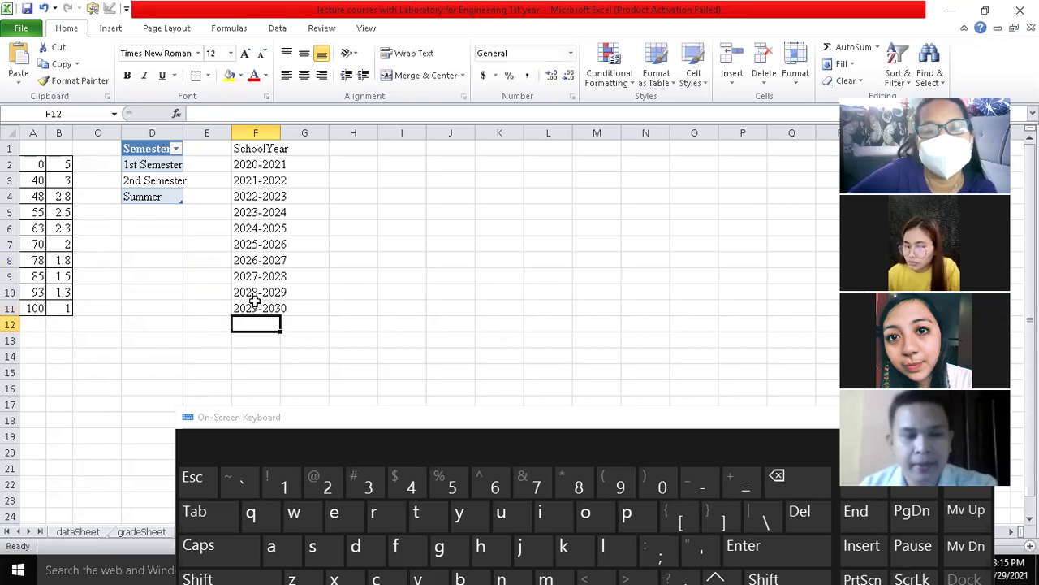
{"action": "left_click", "coordinate": [357, 240]}
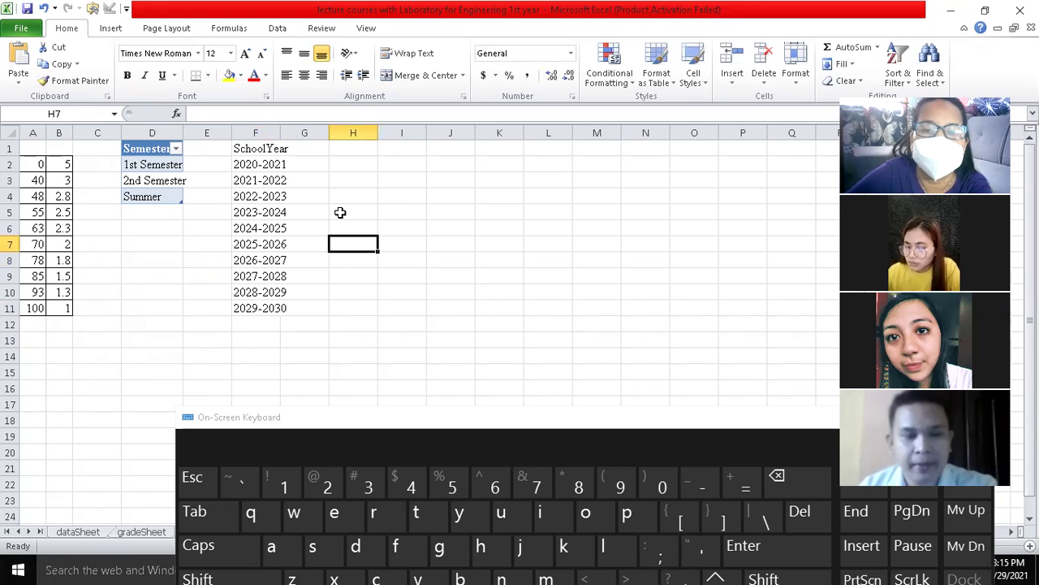
Step: Autofit column F and format F1:F11 as a table with headers in the blue Medium style matching the Semester table
{"action": "double_click", "coordinate": [280, 136]}
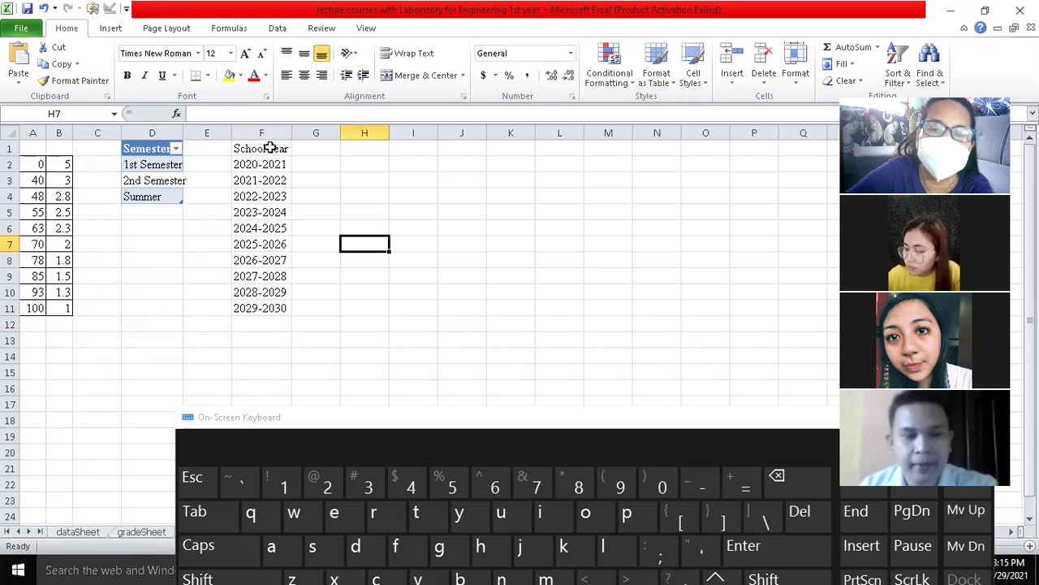
{"action": "left_click_drag", "start_coordinate": [270, 147], "coordinate": [262, 308]}
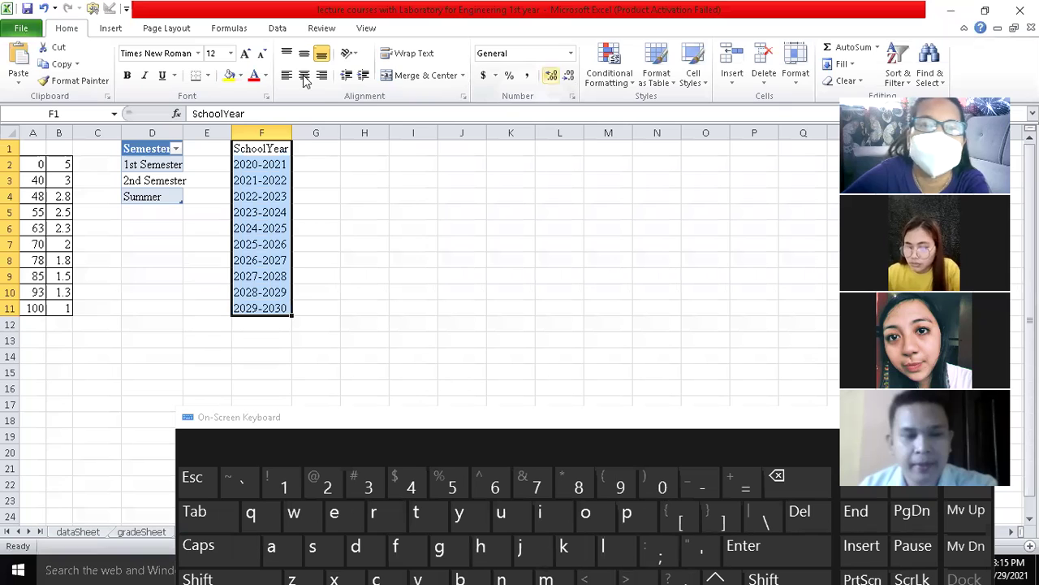
{"action": "left_click", "coordinate": [664, 73]}
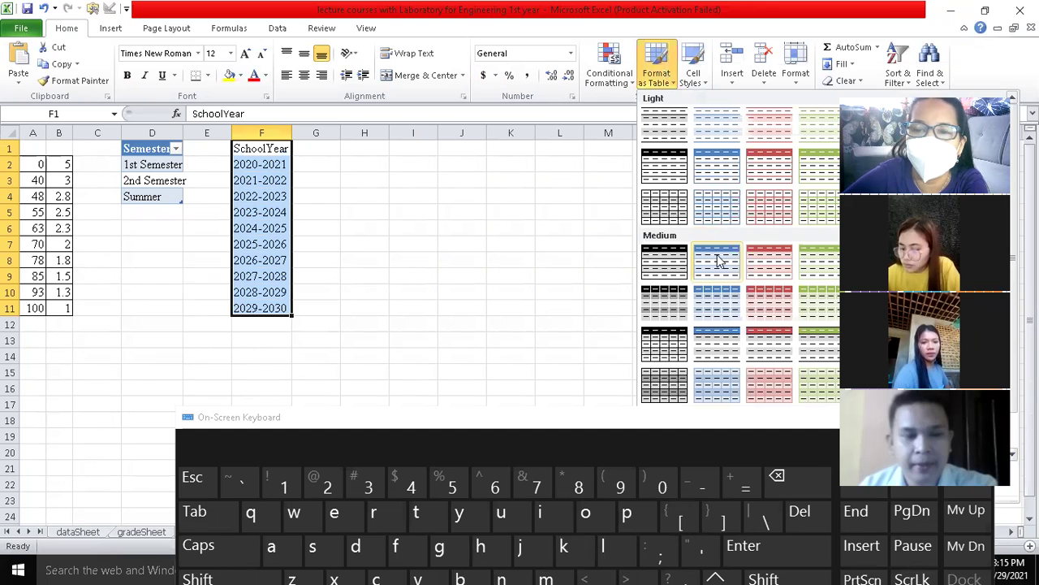
{"action": "left_click", "coordinate": [719, 260]}
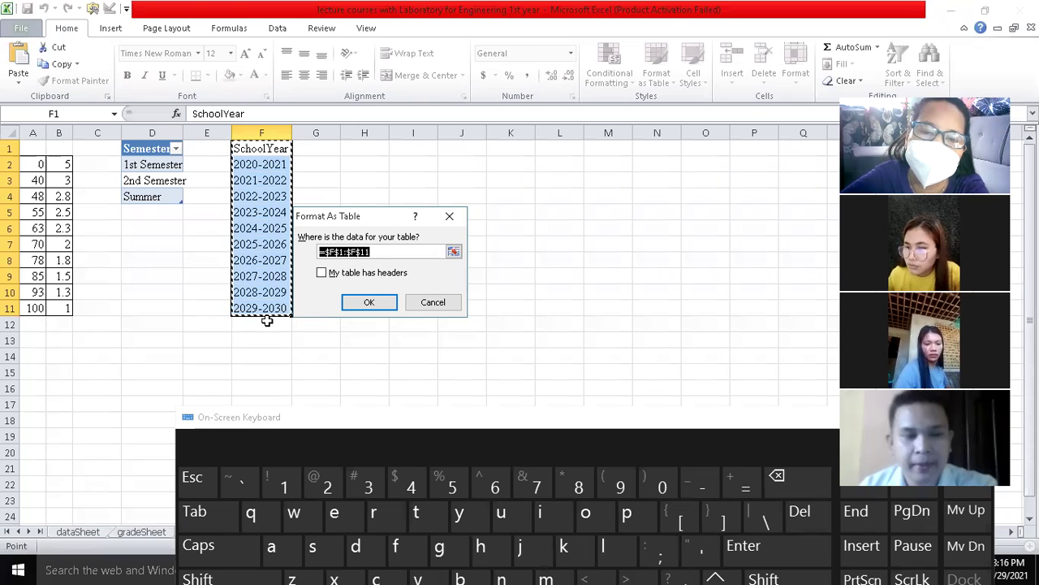
{"action": "left_click", "coordinate": [322, 274]}
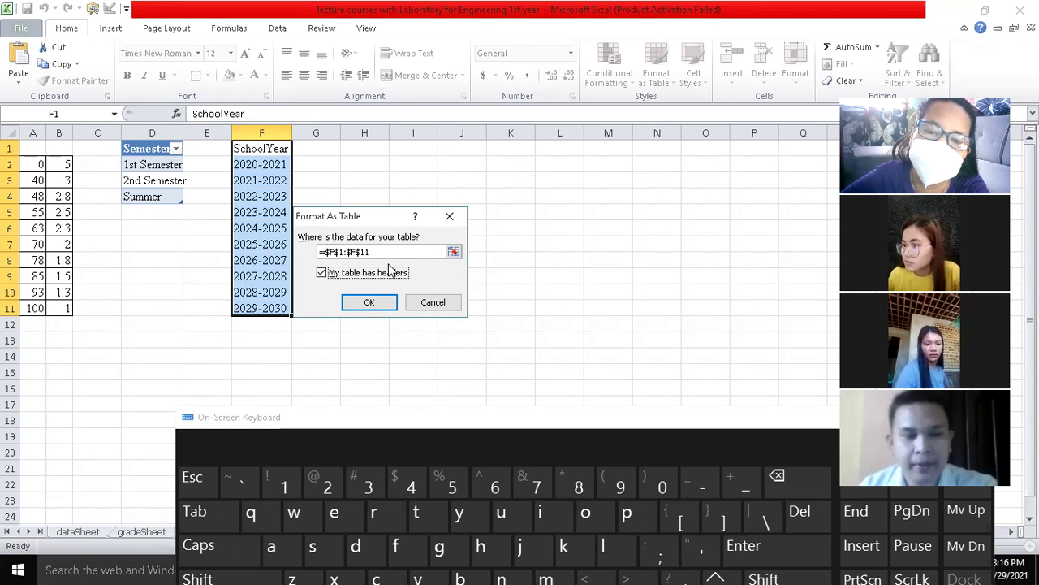
{"action": "left_click", "coordinate": [370, 303]}
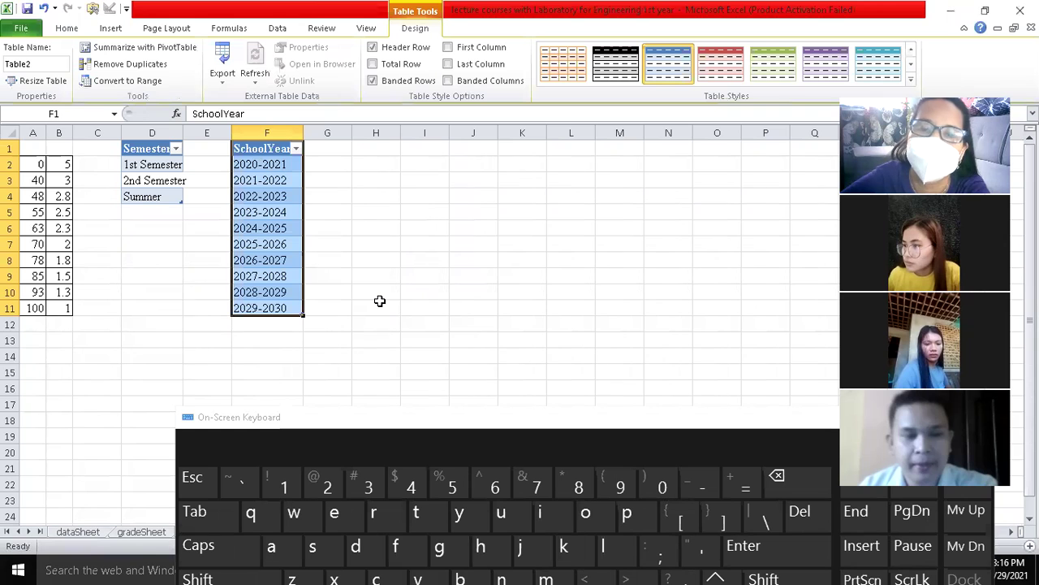
{"action": "left_click", "coordinate": [365, 209]}
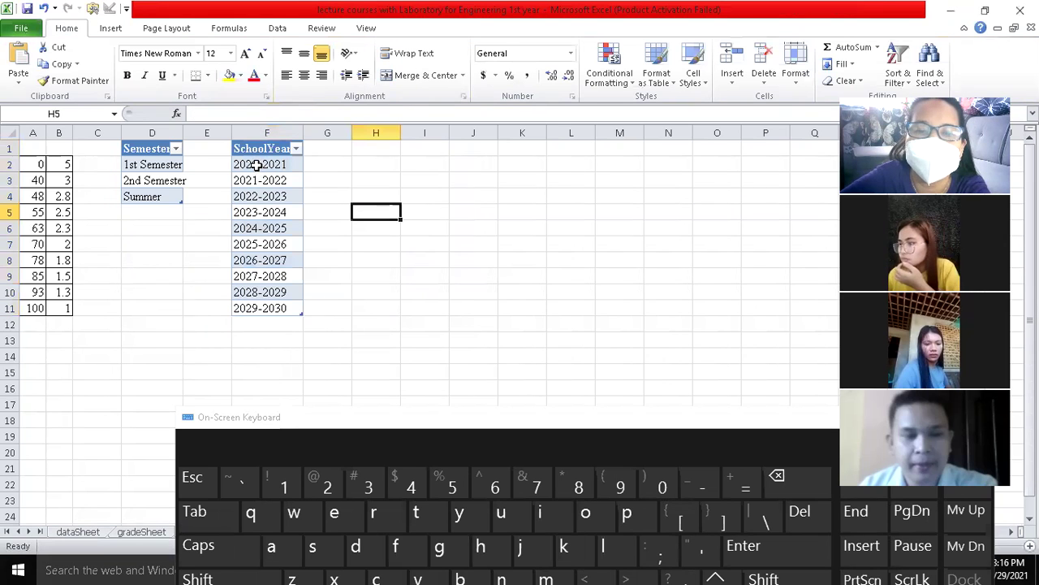
Step: Define the workbook-level name SY for the school years in F2:F11, referring to =Table2[SchoolYear]
{"action": "left_click_drag", "start_coordinate": [256, 165], "coordinate": [264, 259]}
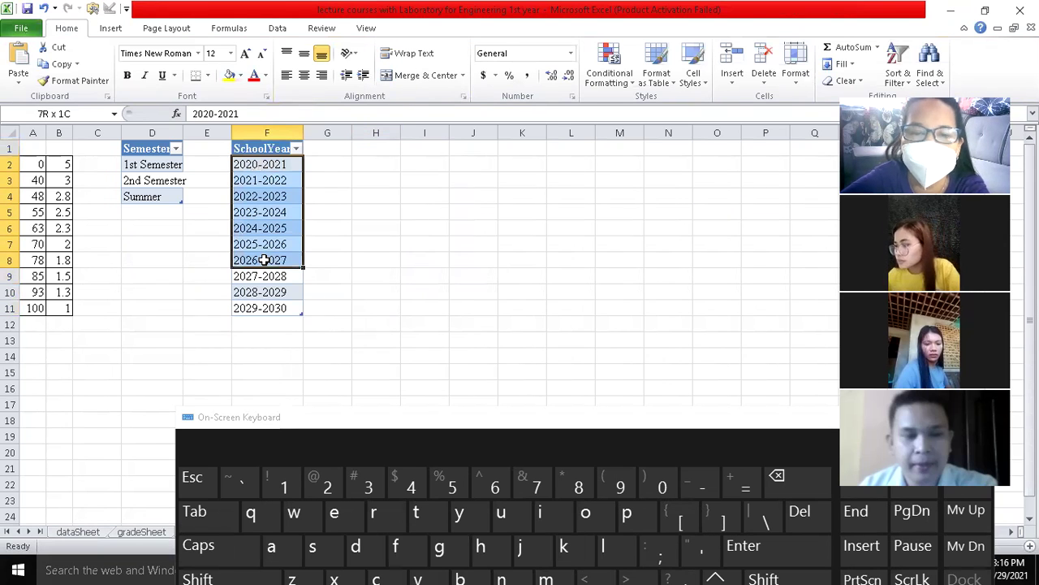
{"action": "key", "text": "shift"}
{"action": "key", "text": "shift+Down"}
{"action": "key", "text": "shift+Down"}
{"action": "key", "text": "shift+Down"}
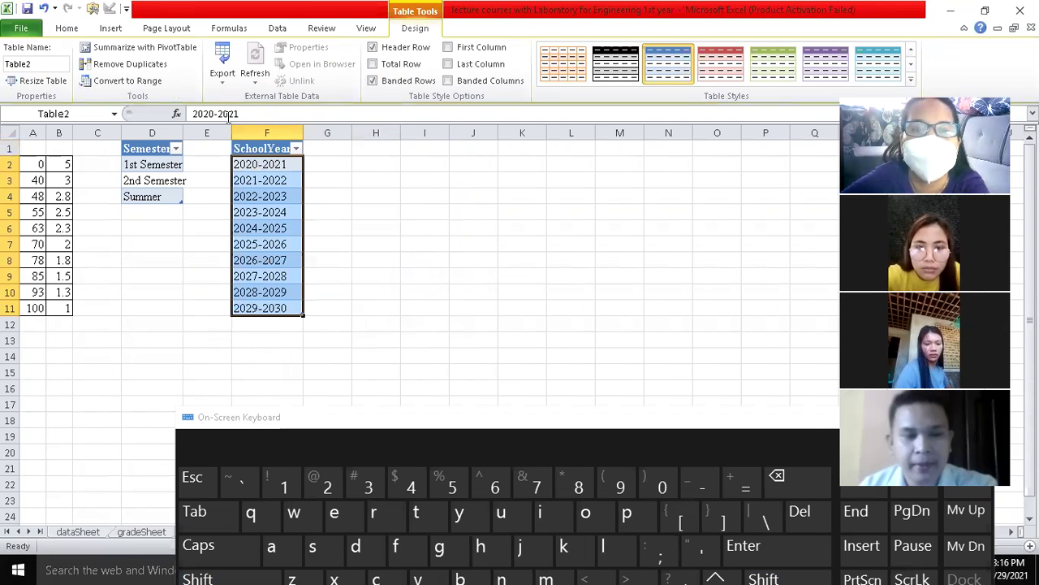
{"action": "left_click", "coordinate": [229, 30]}
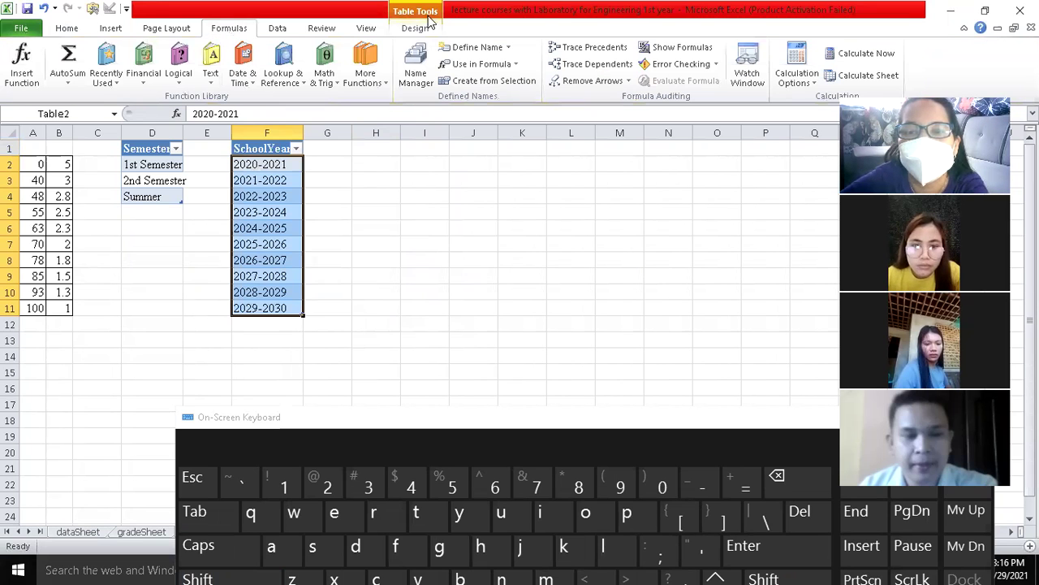
{"action": "left_click", "coordinate": [471, 50]}
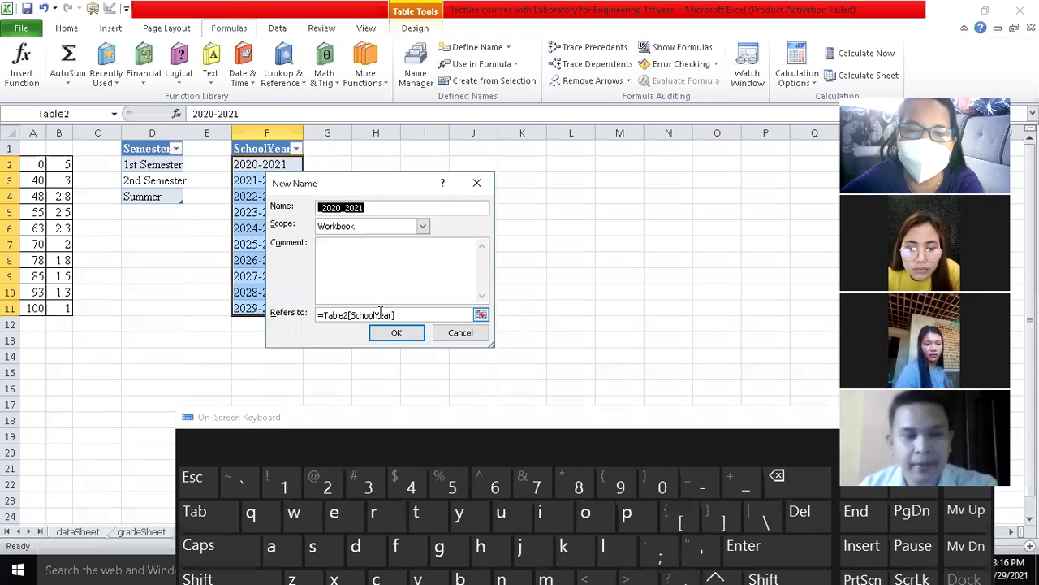
{"action": "key", "text": "Caps_Lock"}
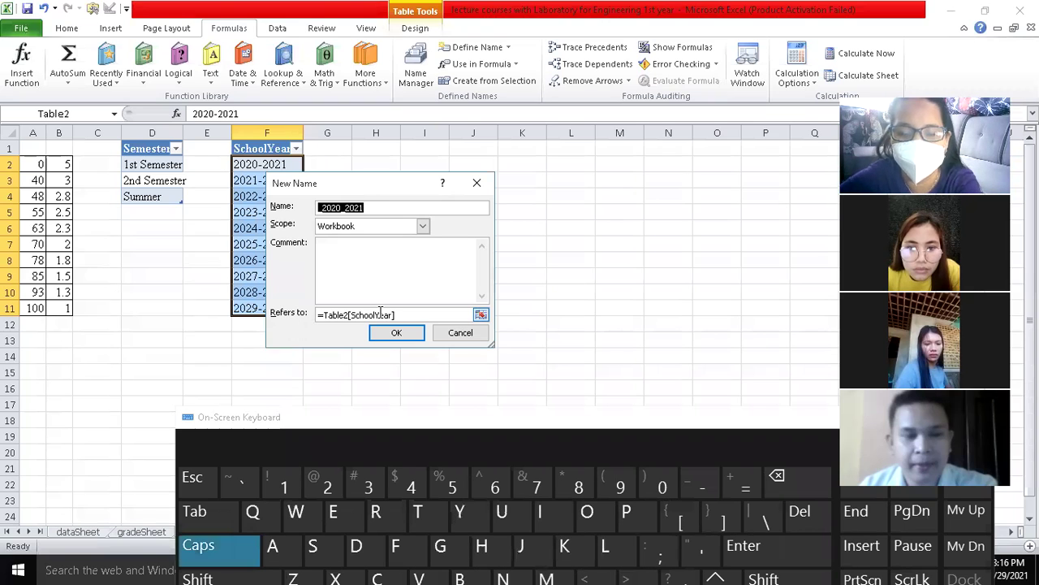
{"action": "left_click", "coordinate": [380, 315]}
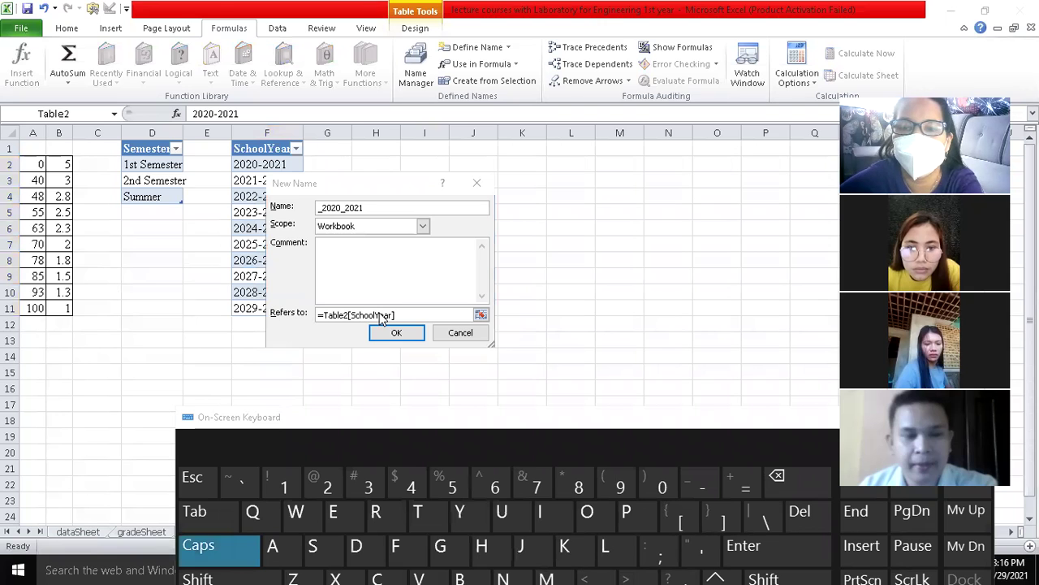
{"action": "key", "text": "shift+Tab"}
{"action": "key", "text": "shift+Tab"}
{"action": "key", "text": "shift+Tab"}
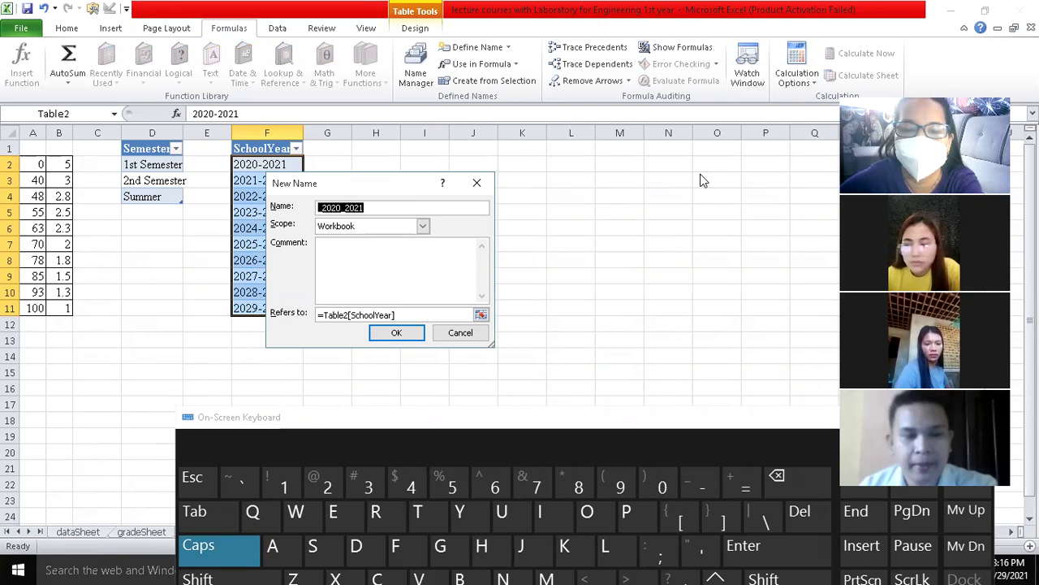
{"action": "type", "text": "SY"}
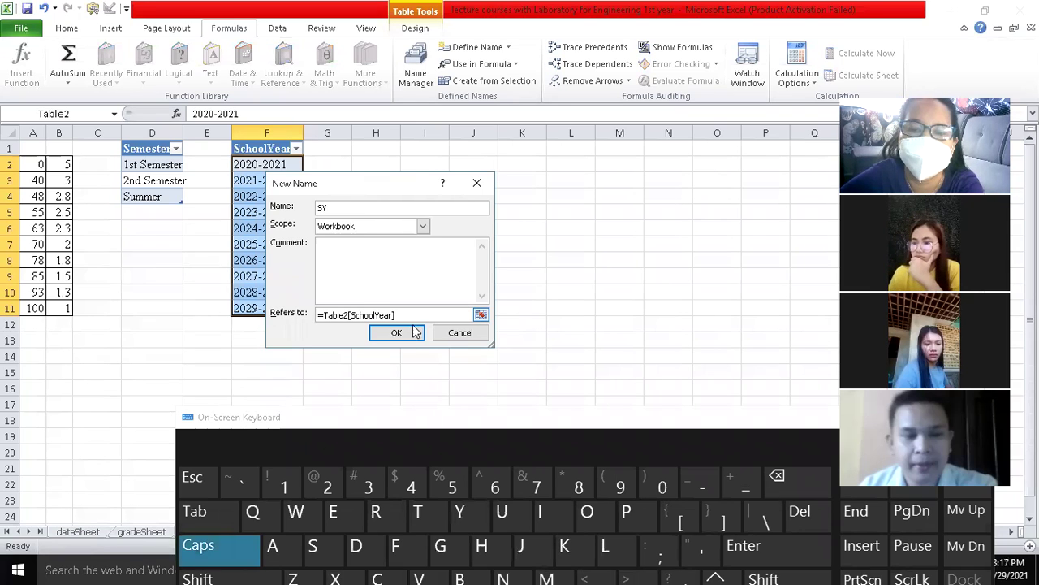
{"action": "left_click", "coordinate": [396, 333]}
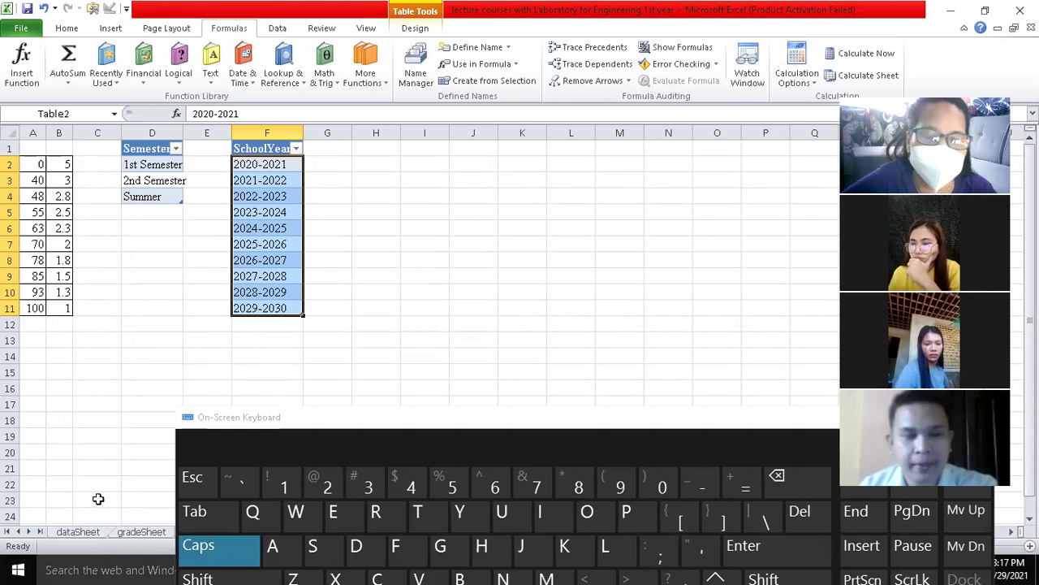
Step: Restrict the School Year cell G1 on dataSheet to a validation list with the source =SY
{"action": "left_click", "coordinate": [86, 533]}
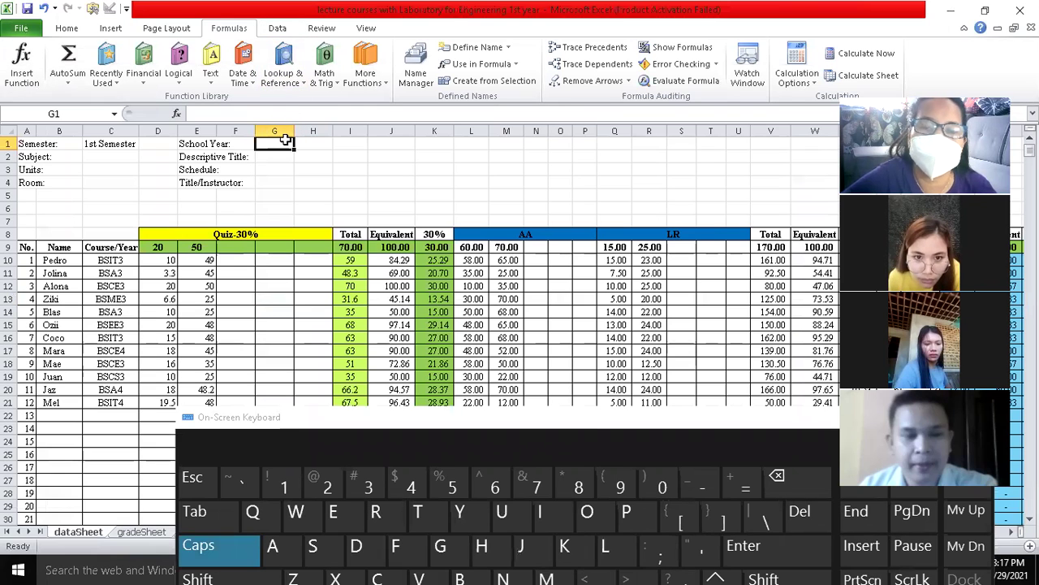
{"action": "left_click", "coordinate": [278, 28]}
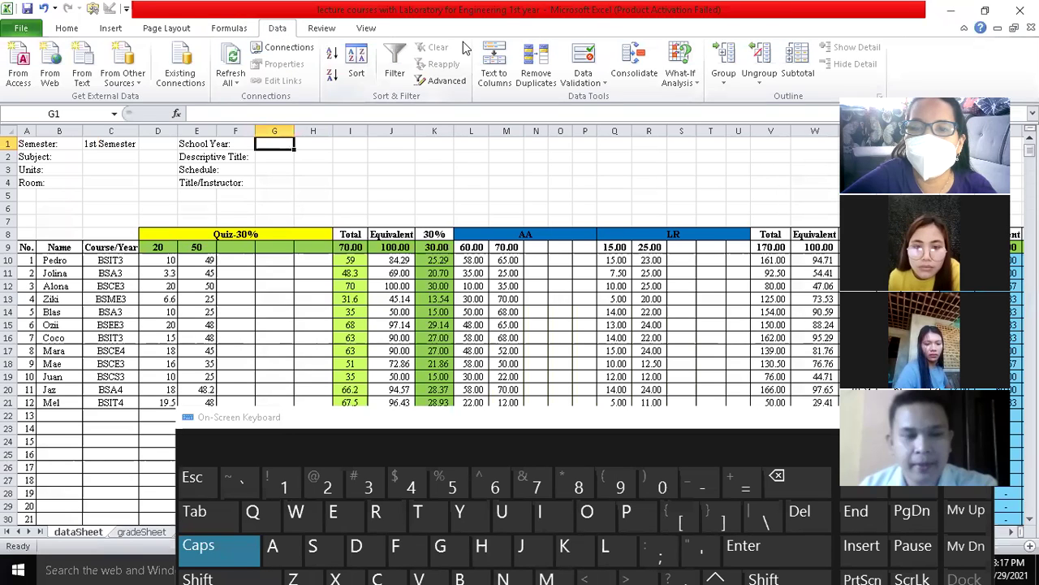
{"action": "left_click", "coordinate": [583, 75]}
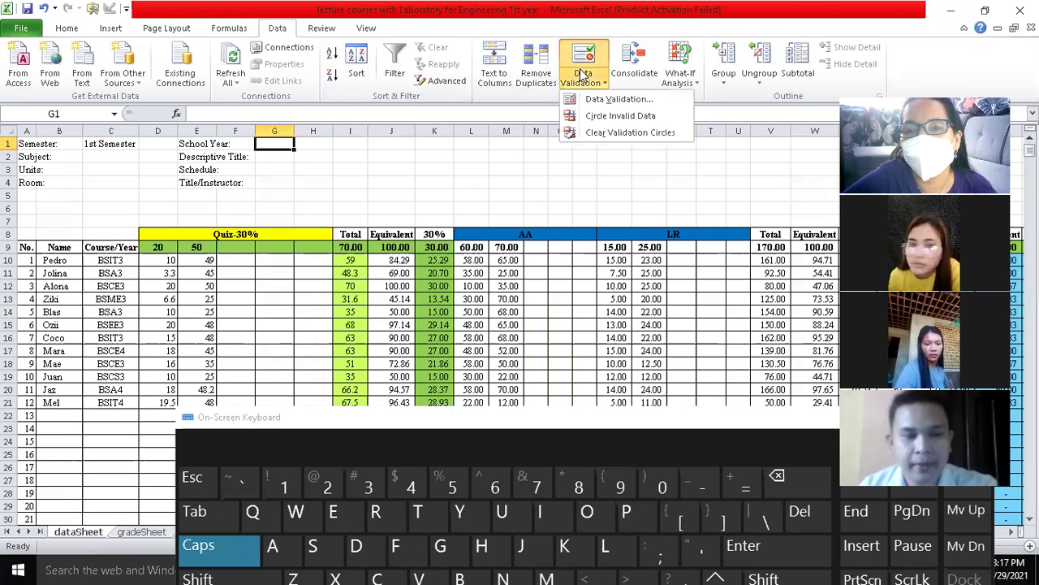
{"action": "left_click", "coordinate": [617, 99]}
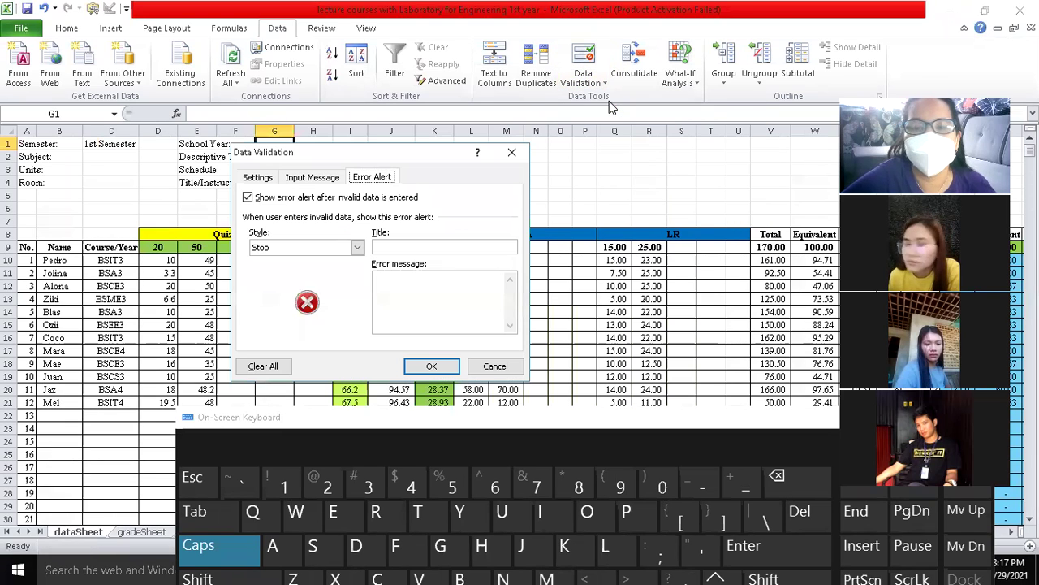
{"action": "left_click", "coordinate": [271, 180]}
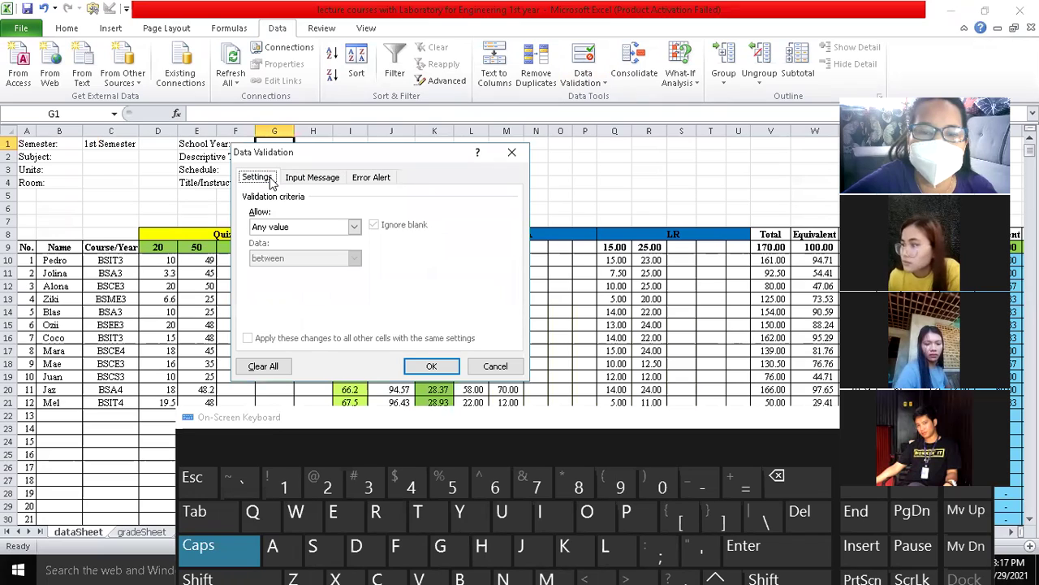
{"action": "left_click", "coordinate": [297, 228]}
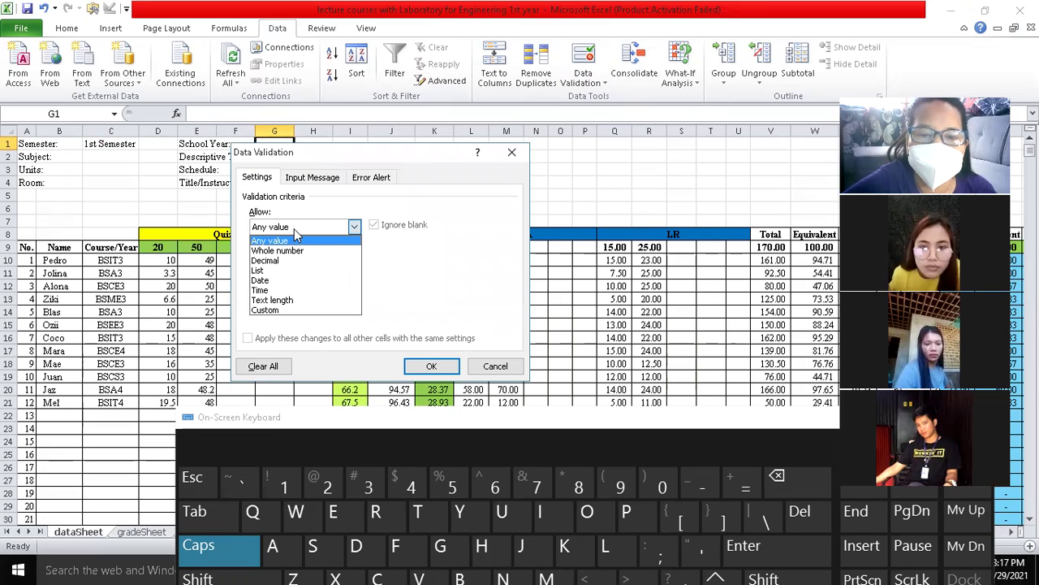
{"action": "left_click", "coordinate": [276, 270]}
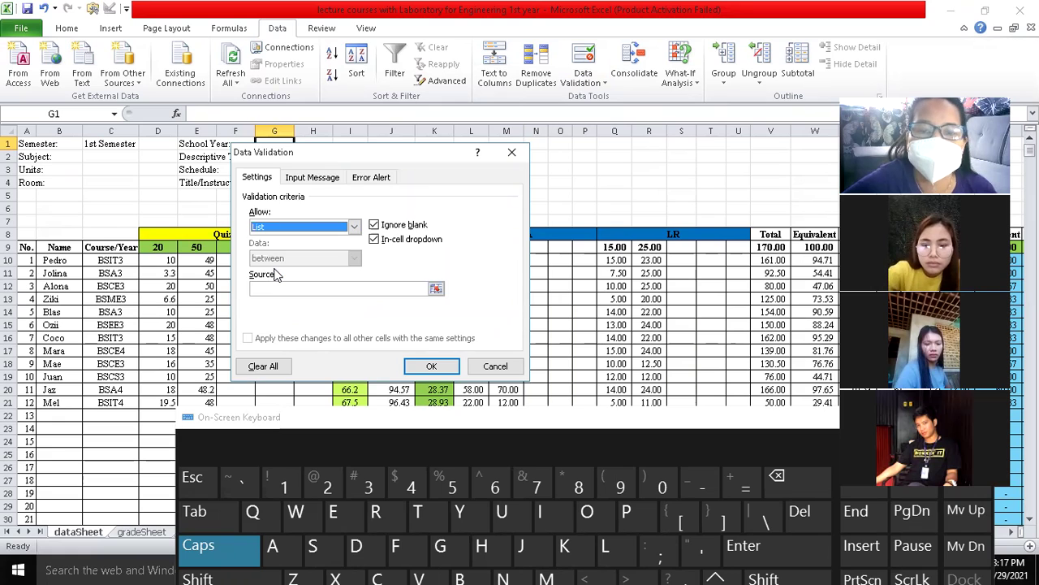
{"action": "left_click", "coordinate": [267, 289]}
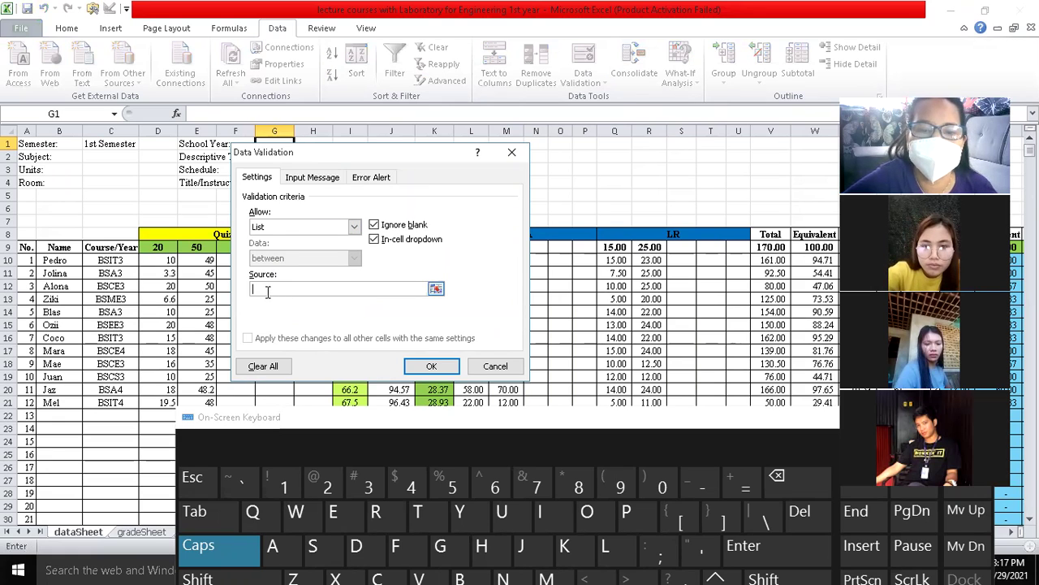
{"action": "type", "text": "="}
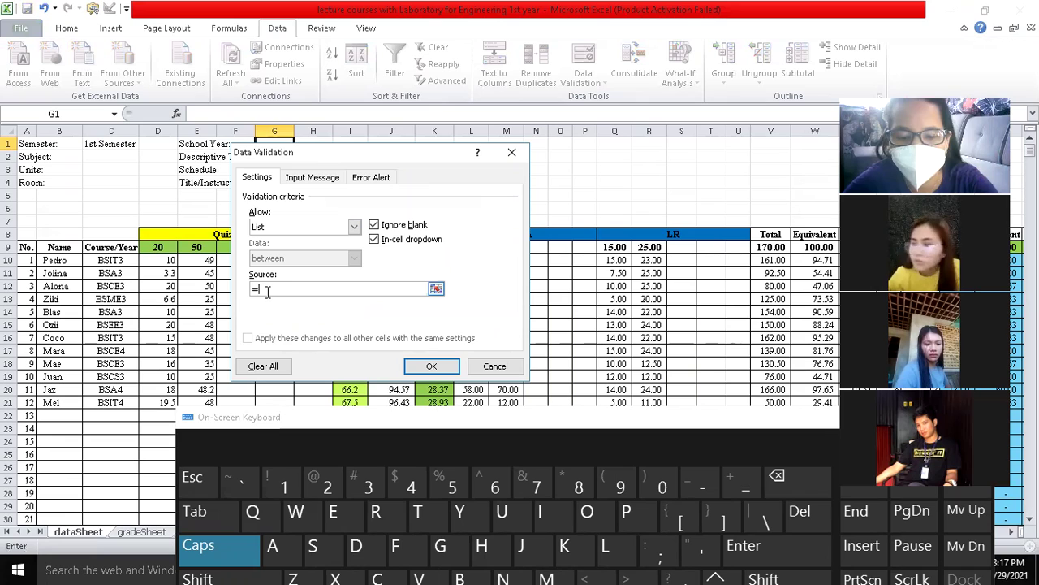
{"action": "type", "text": "SY"}
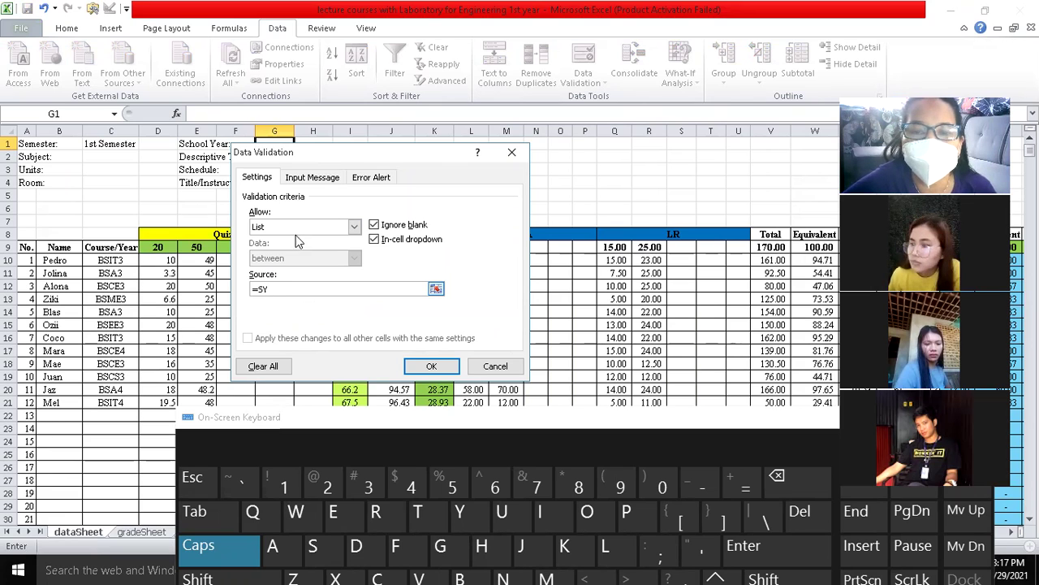
Step: Give G1's validation an input message titled SY reading "Please select one from the list." and apply the validation
{"action": "left_click", "coordinate": [312, 177]}
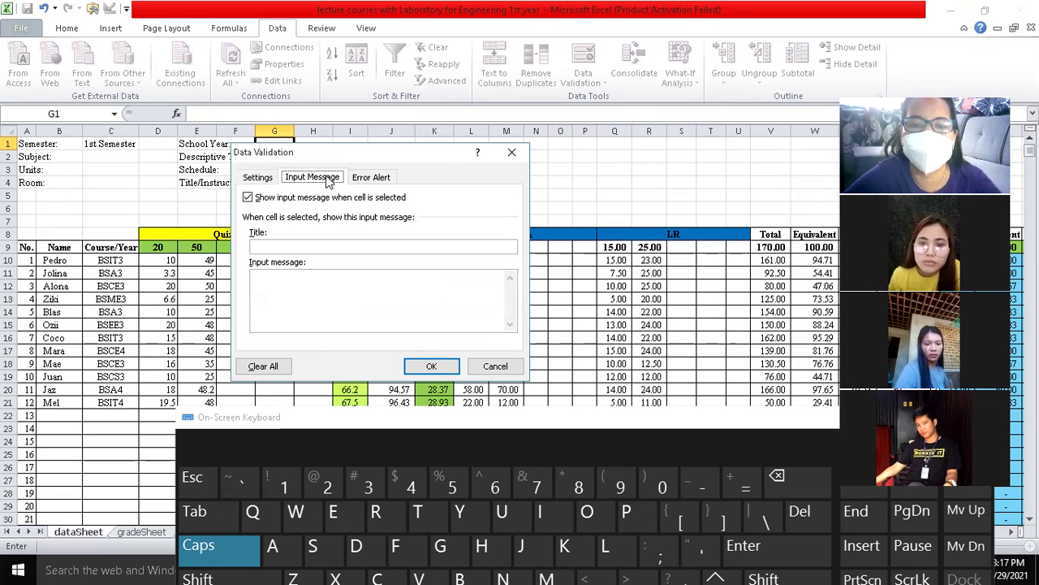
{"action": "left_click", "coordinate": [265, 248]}
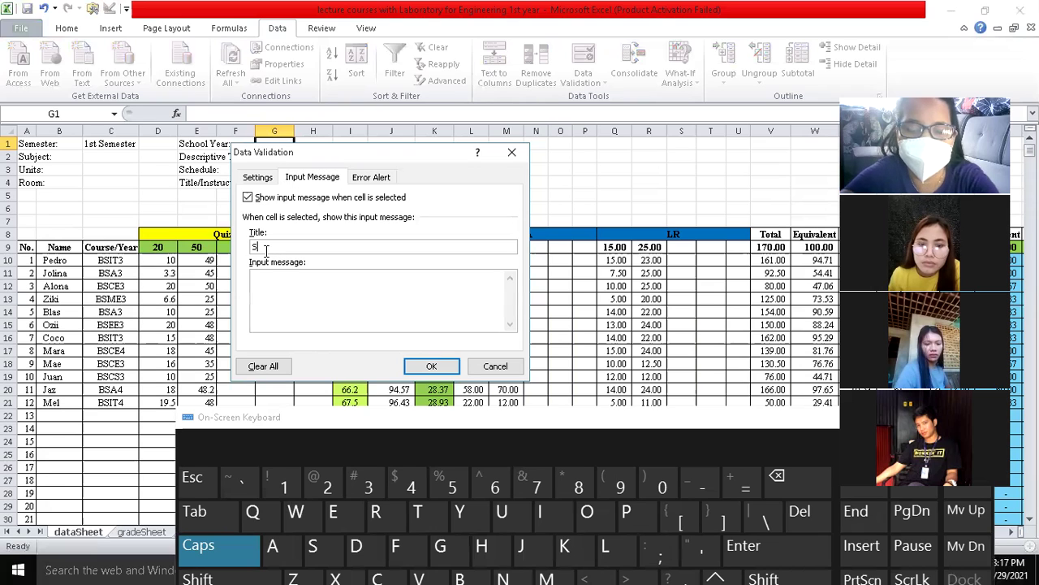
{"action": "left_click", "coordinate": [270, 299]}
{"action": "type", "text": "P"}
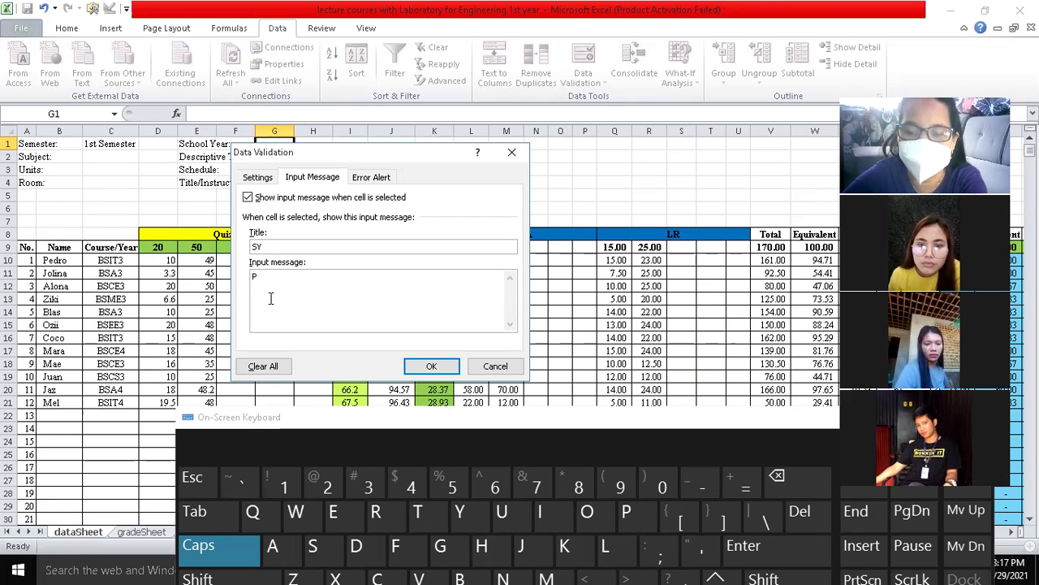
{"action": "key", "text": "Caps_Lock"}
{"action": "type", "text": "le"}
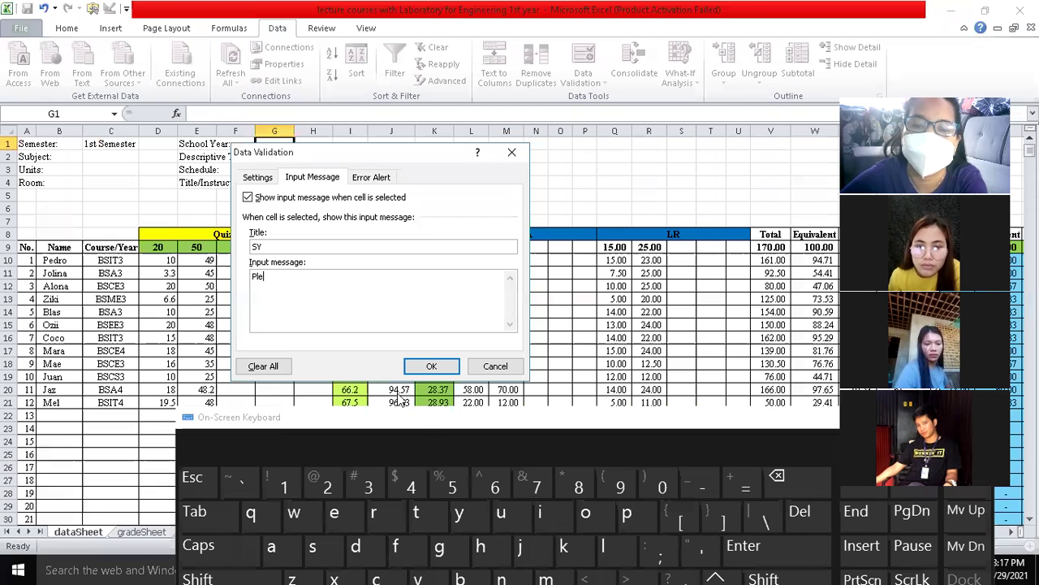
{"action": "type", "text": "ase"}
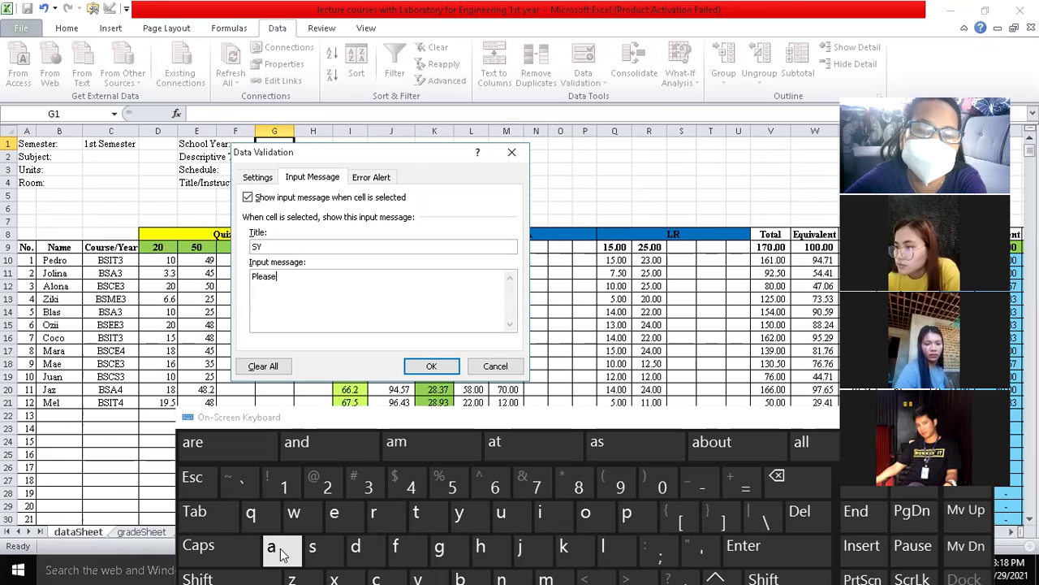
{"action": "type", "text": " se"}
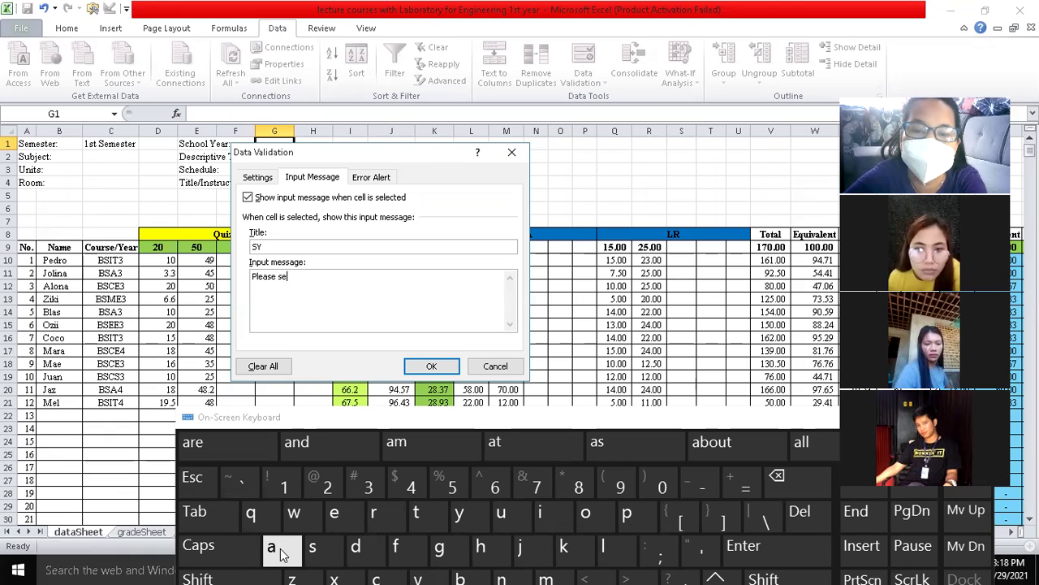
{"action": "type", "text": "lect one f"}
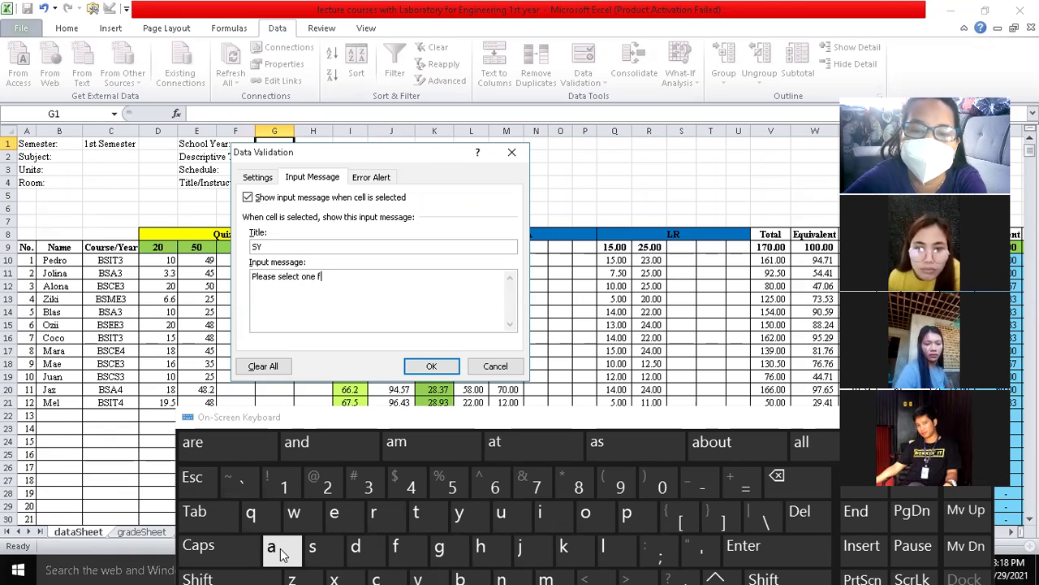
{"action": "type", "text": "rom the list."}
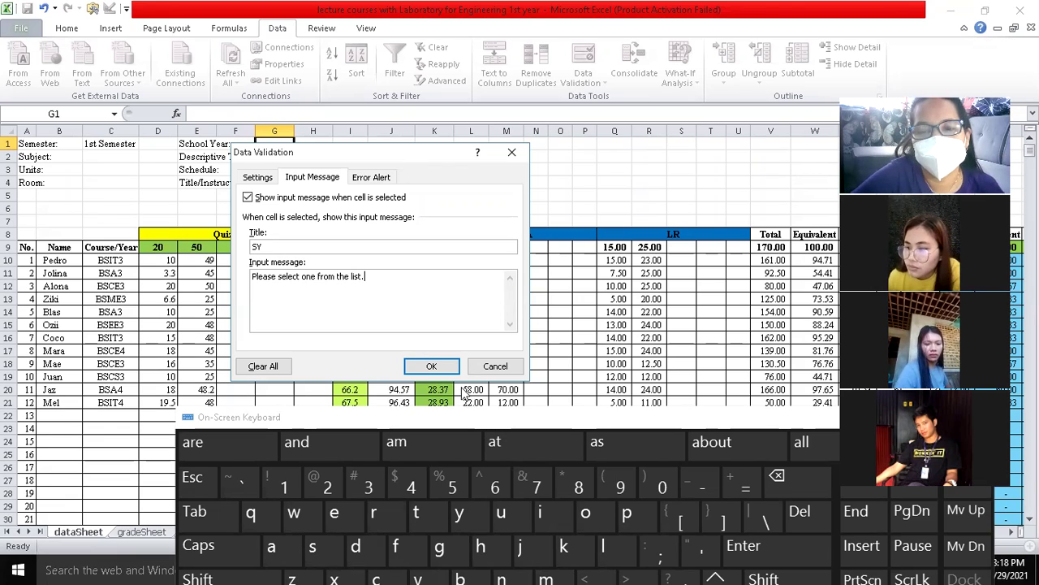
{"action": "left_click", "coordinate": [432, 367]}
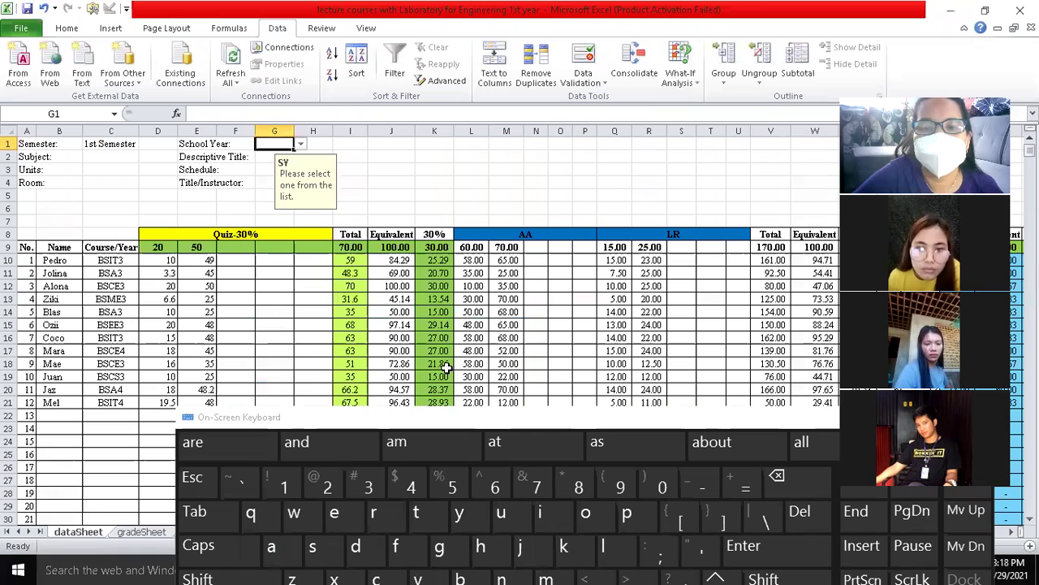
Step: Choose 2020-2021 from the School Year drop-down in G1
{"action": "left_click", "coordinate": [433, 195]}
{"action": "left_click", "coordinate": [371, 183]}
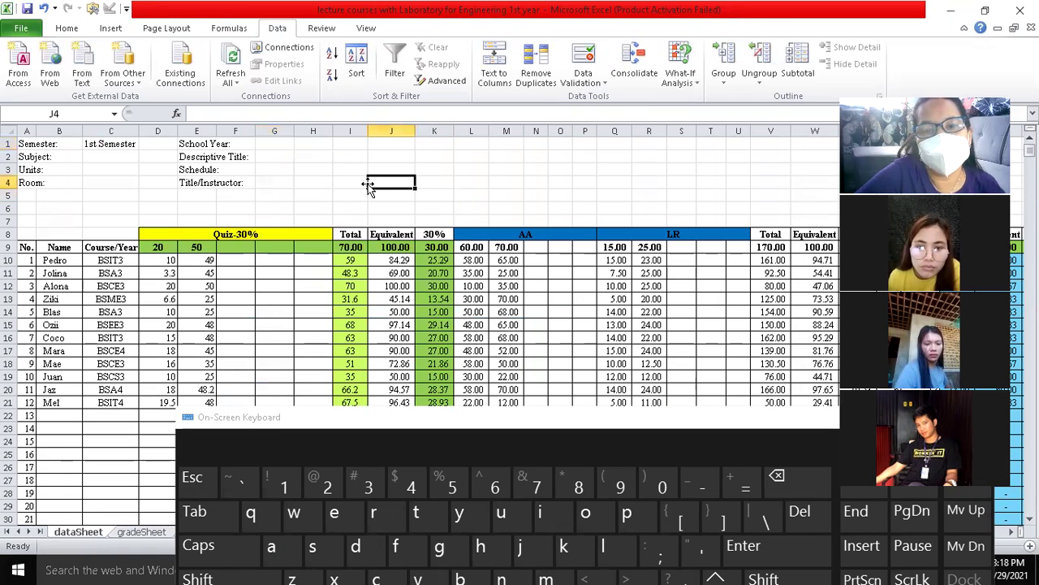
{"action": "left_click", "coordinate": [280, 142]}
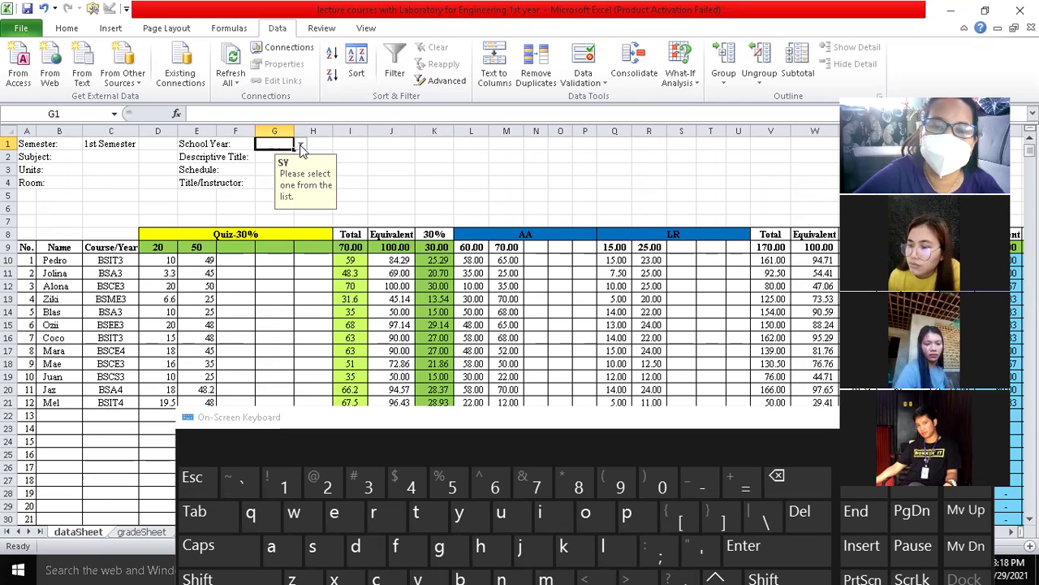
{"action": "left_click", "coordinate": [301, 146]}
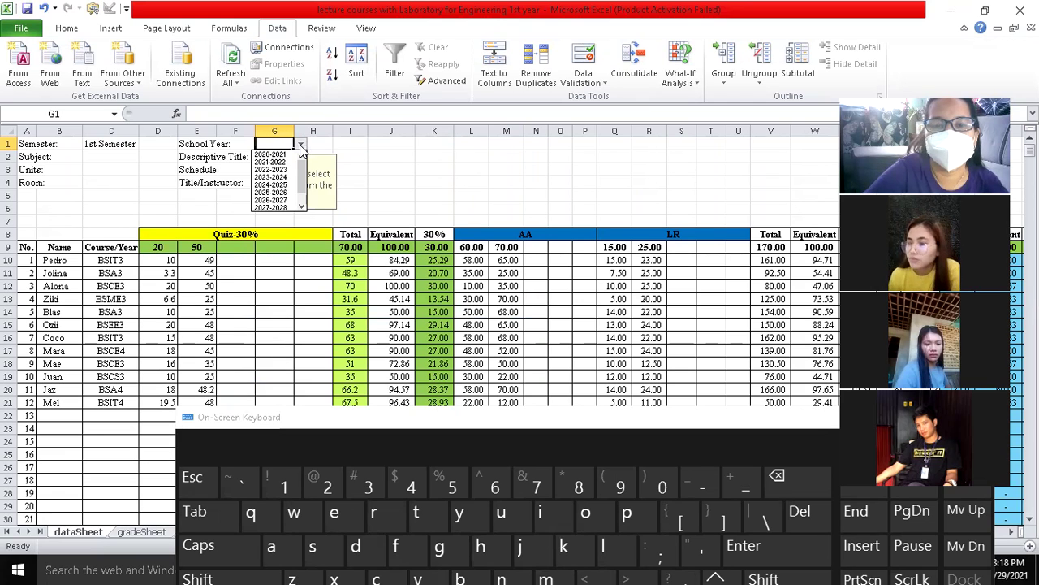
{"action": "left_click", "coordinate": [280, 154]}
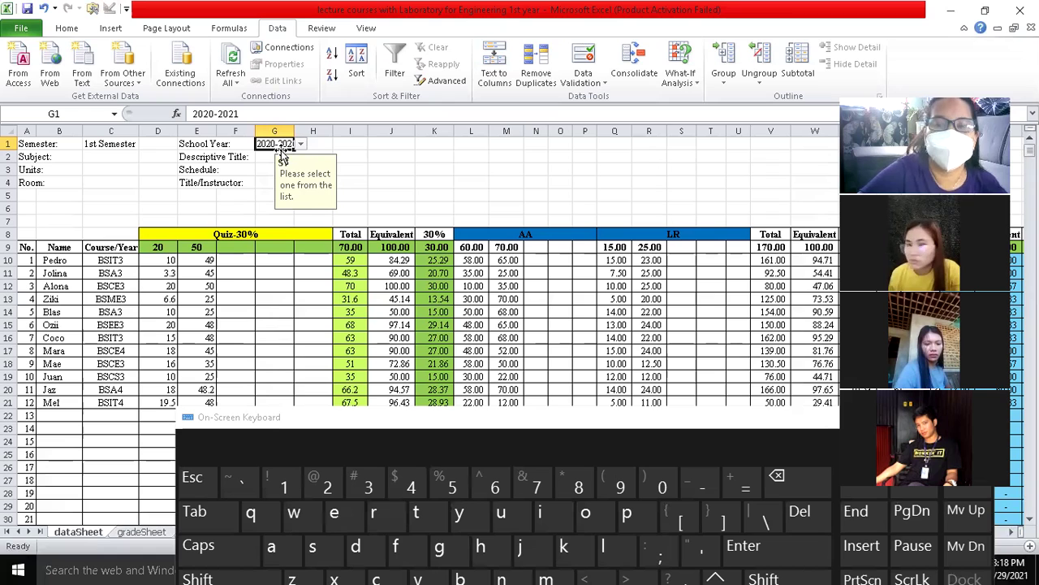
Step: Clear the existing dataSheet reference from the formula in gradeSheet cell A6, keeping only the equals sign
{"action": "left_click", "coordinate": [150, 531]}
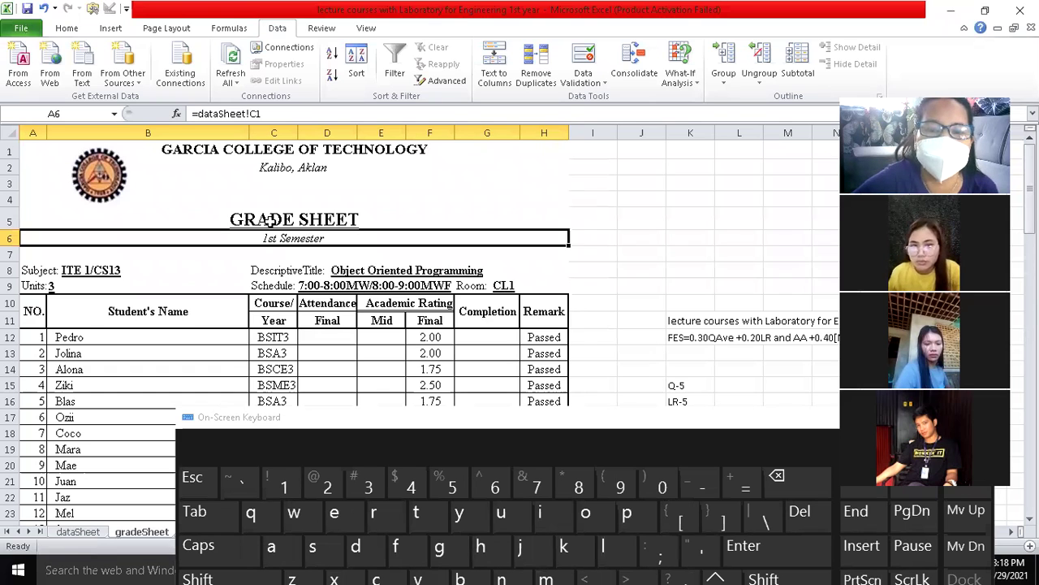
{"action": "left_click", "coordinate": [197, 112]}
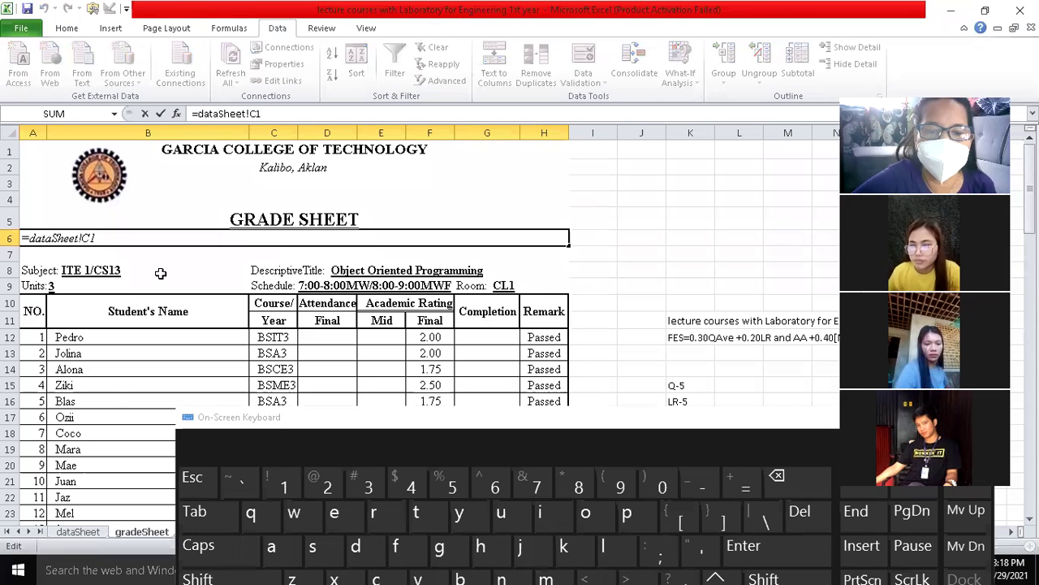
{"action": "left_click", "coordinate": [87, 532]}
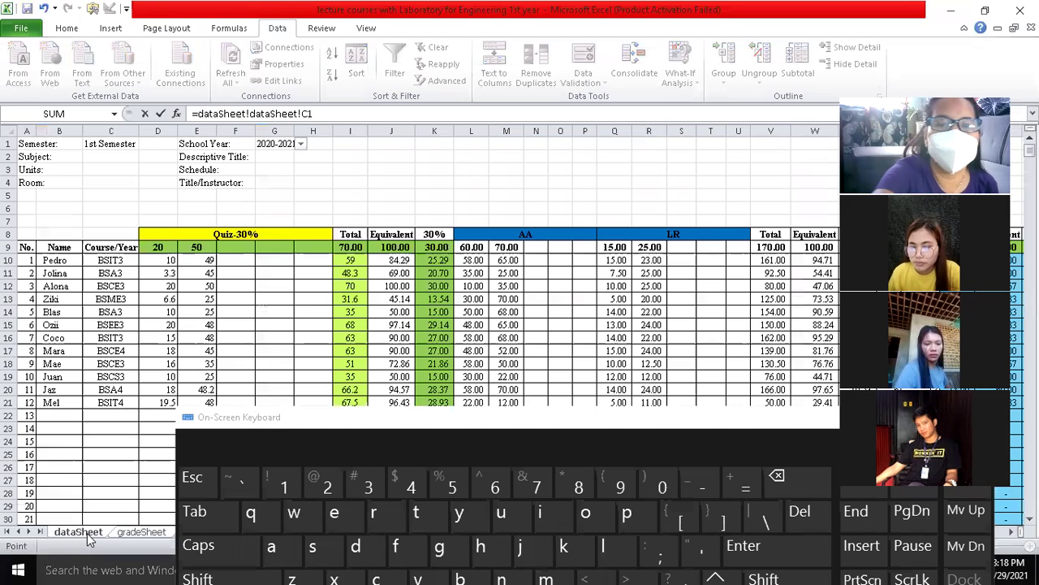
{"action": "key", "text": "Delete"}
{"action": "key", "text": "Delete"}
{"action": "key", "text": "Delete"}
{"action": "key", "text": "Delete"}
{"action": "key", "text": "Delete"}
{"action": "key", "text": "Delete"}
{"action": "key", "text": "Delete"}
{"action": "key", "text": "Delete"}
{"action": "key", "text": "Delete"}
{"action": "key", "text": "Delete"}
{"action": "key", "text": "Delete"}
{"action": "key", "text": "Delete"}
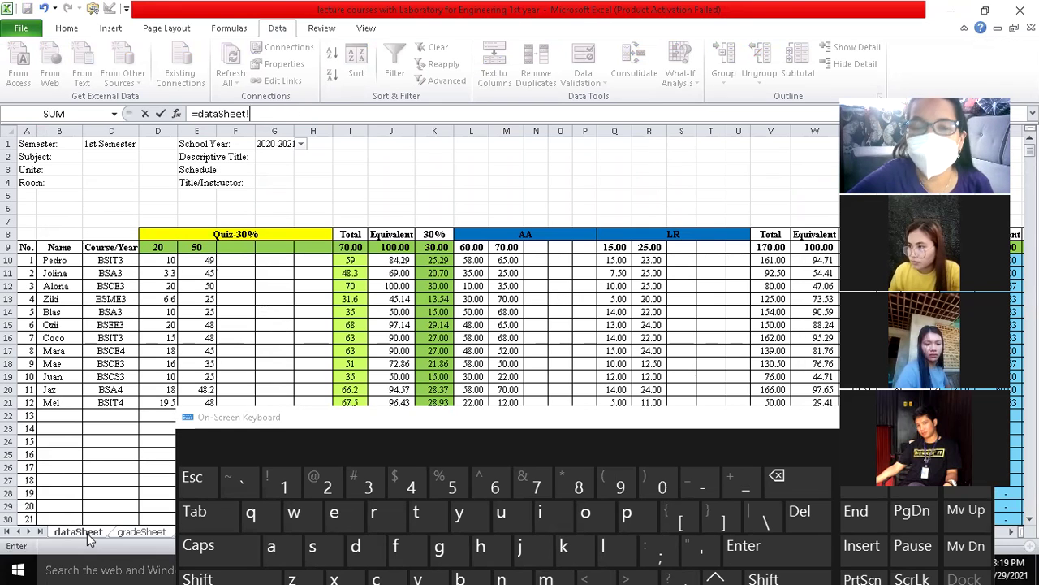
{"action": "key", "text": "BackSpace"}
{"action": "key", "text": "BackSpace"}
{"action": "key", "text": "BackSpace"}
{"action": "key", "text": "BackSpace"}
{"action": "key", "text": "BackSpace"}
{"action": "key", "text": "BackSpace"}
{"action": "key", "text": "BackSpace"}
{"action": "key", "text": "BackSpace"}
{"action": "key", "text": "BackSpace"}
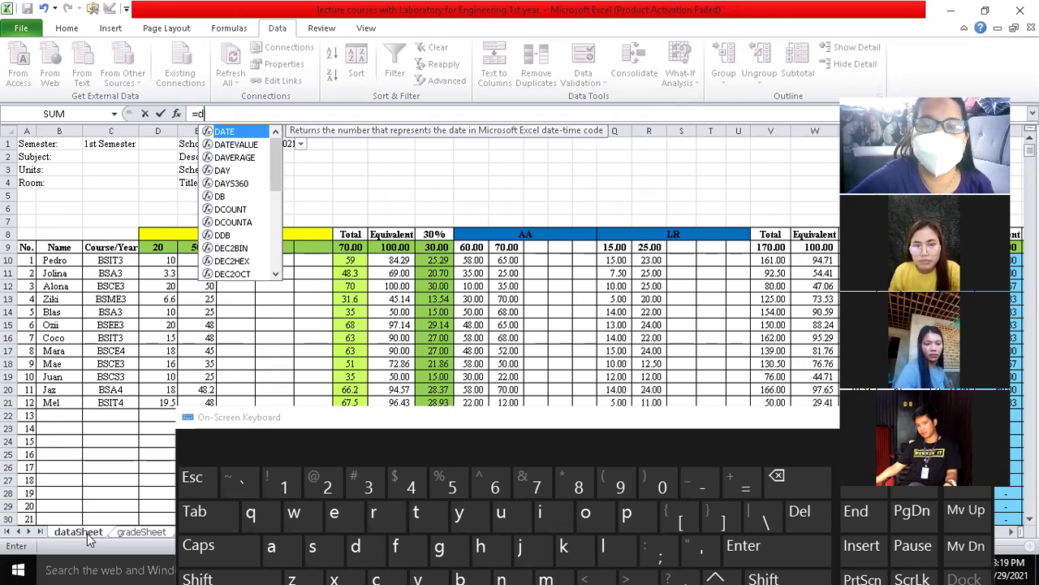
{"action": "key", "text": "BackSpace"}
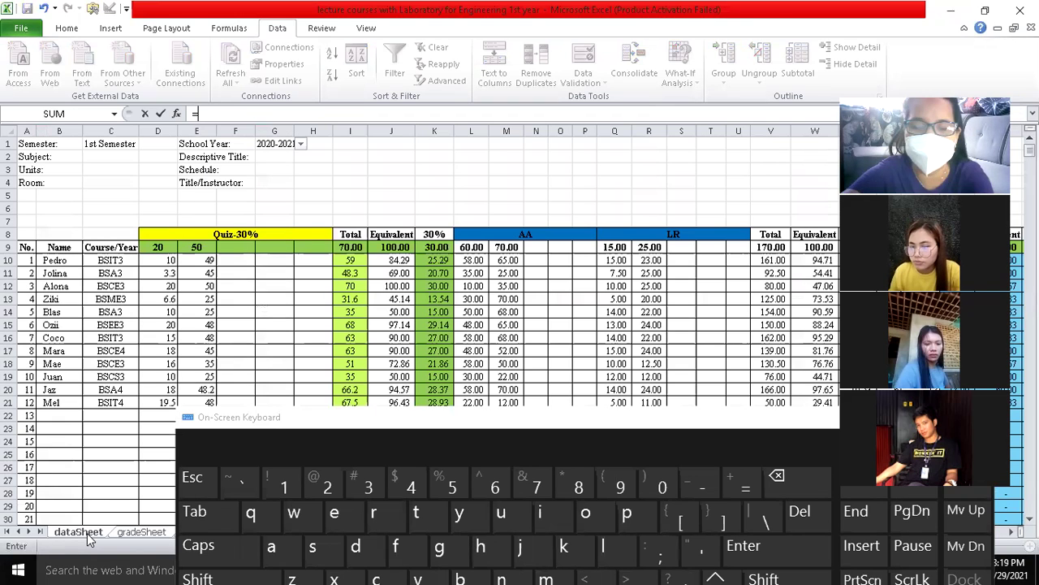
Step: Enter =CONCATENATE(dataSheet!C1,", ") as the formula for the semester line in gradeSheet cell A6
{"action": "type", "text": "con"}
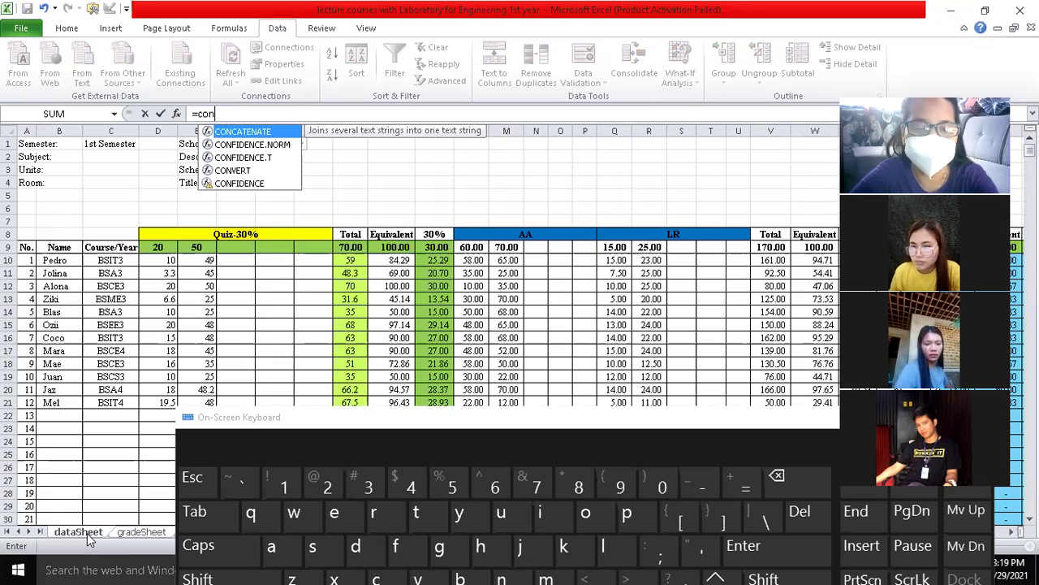
{"action": "key", "text": "Tab"}
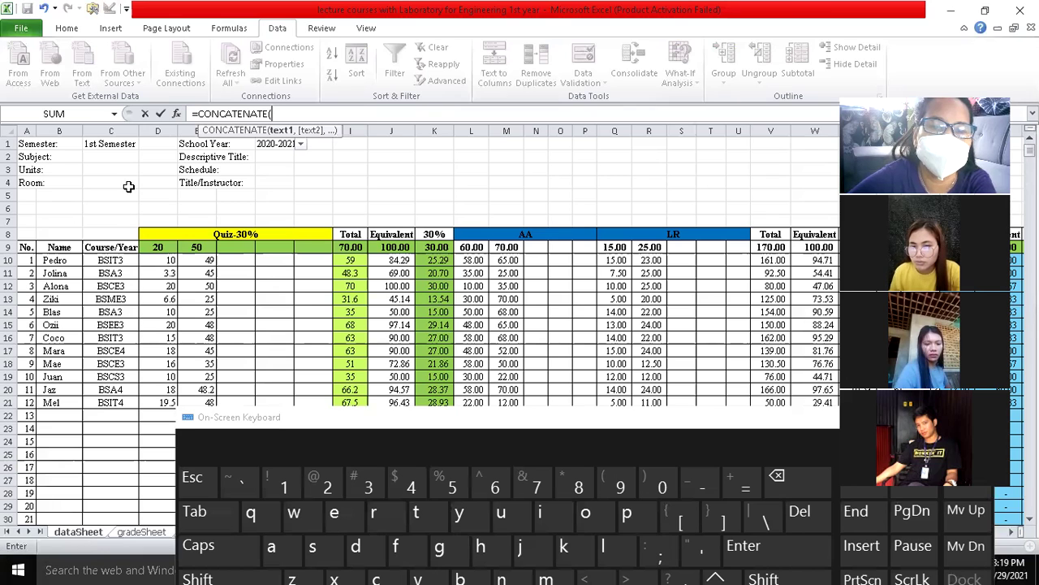
{"action": "left_click", "coordinate": [111, 142]}
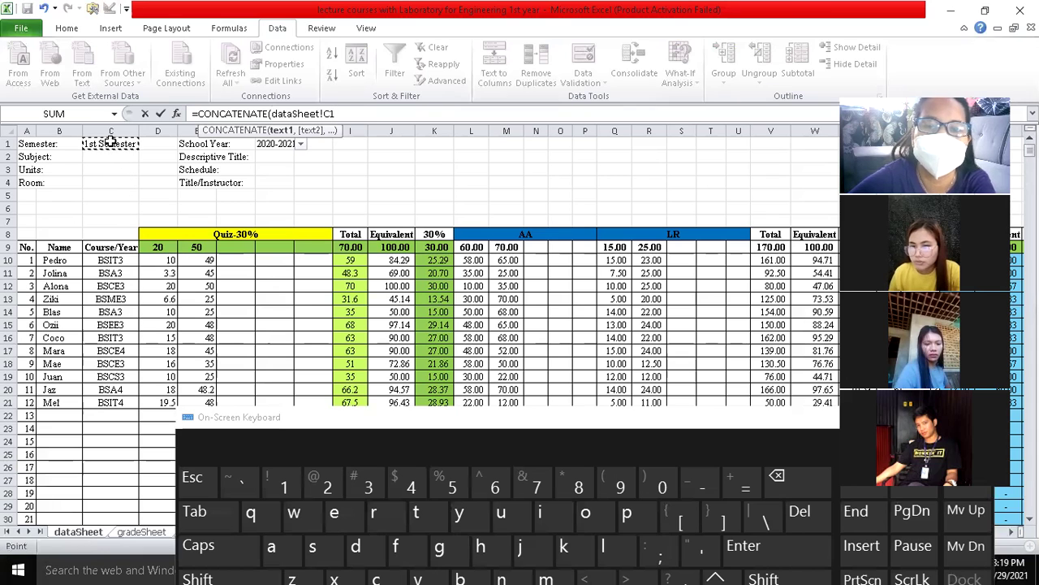
{"action": "type", "text": ","}
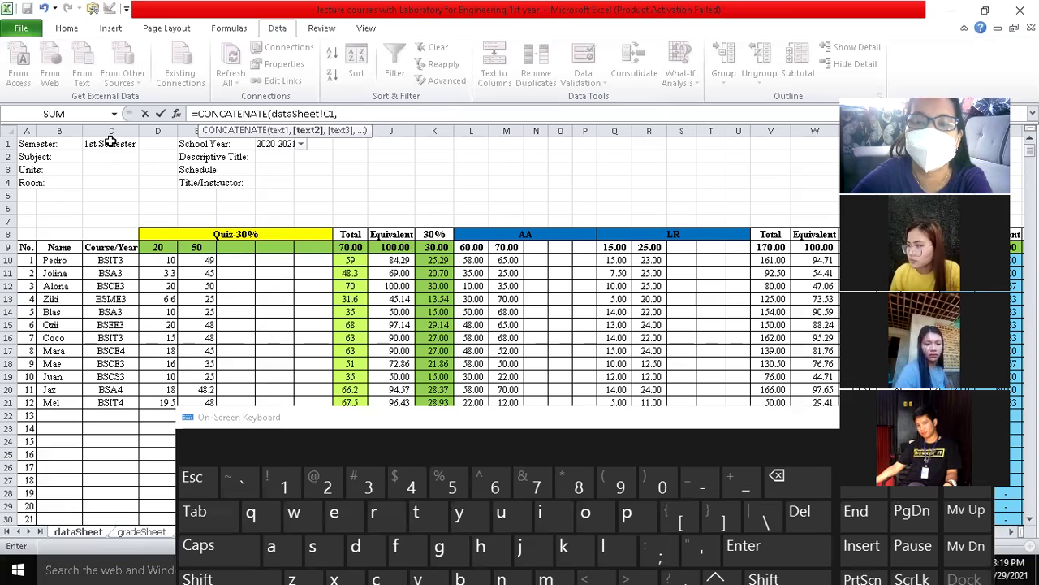
{"action": "type", "text": "\","}
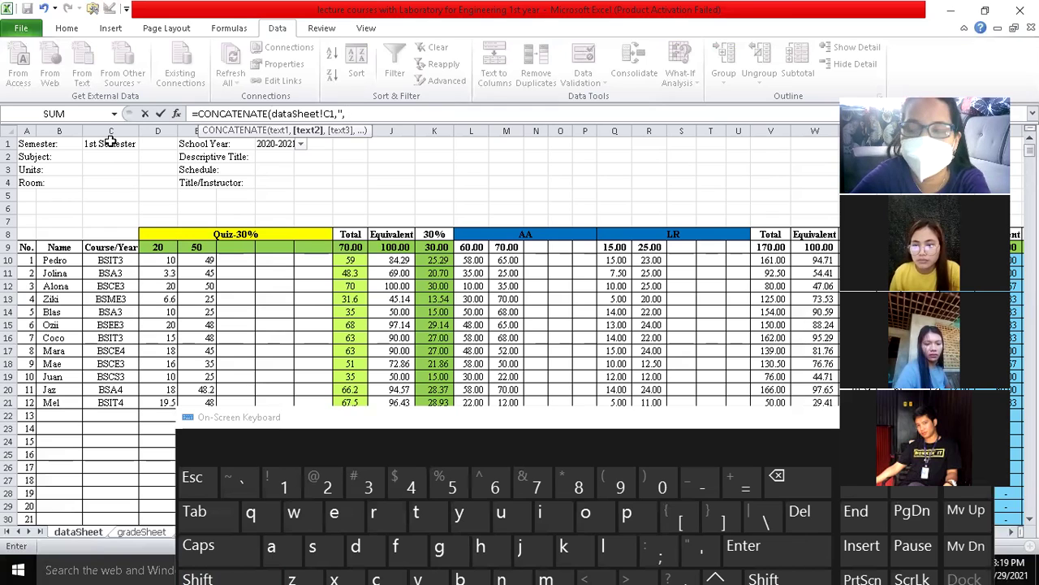
{"action": "key", "text": "shift"}
{"action": "type", "text": "\""}
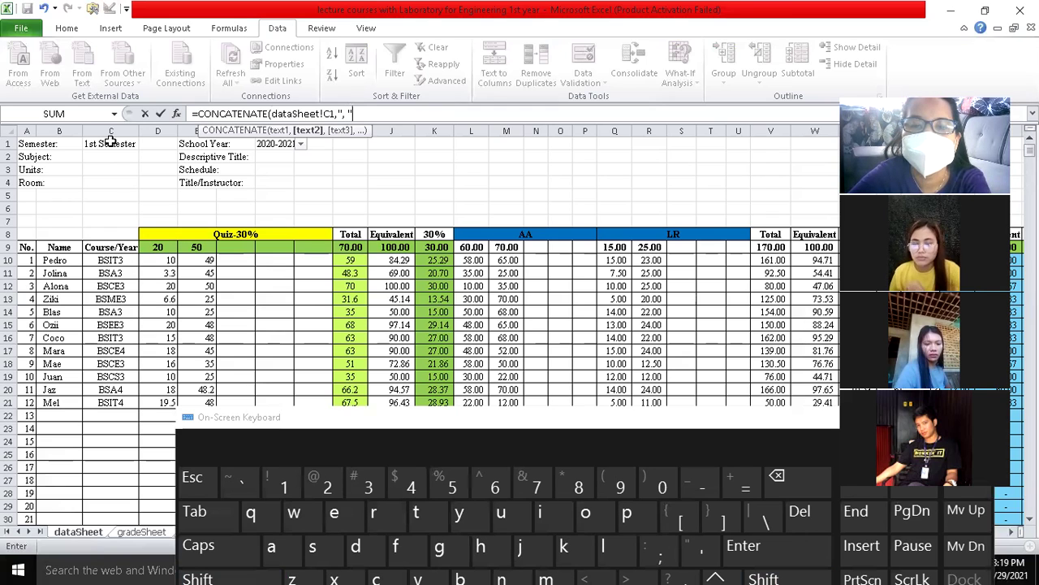
{"action": "key", "text": "Return"}
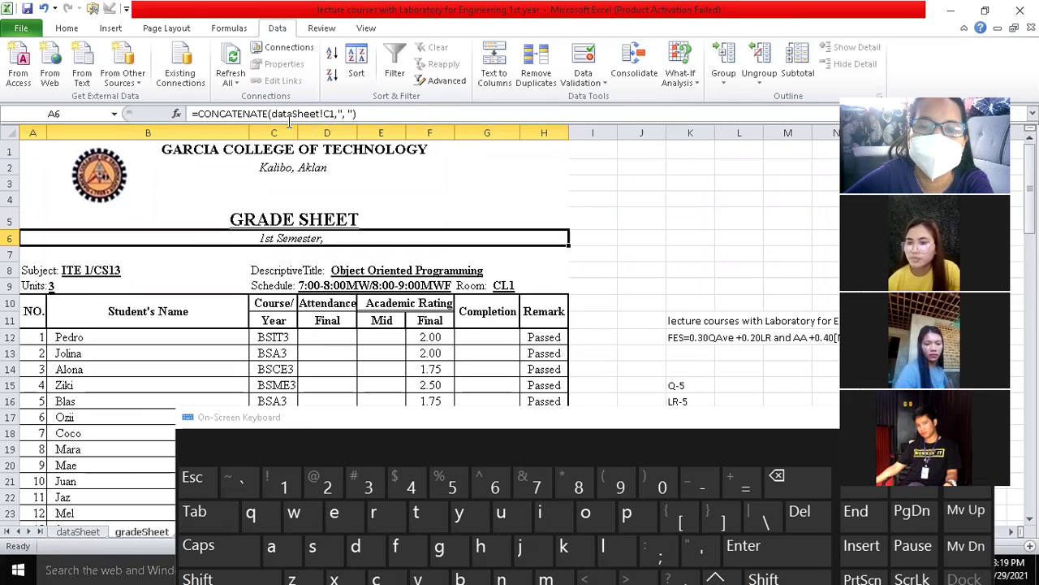
Step: Extend the A6 formula to =CONCATENATE(dataSheet!C1,", SY ",dataSheet!G1) so the header includes the school year
{"action": "left_click", "coordinate": [350, 113]}
{"action": "key", "text": "Caps_Lock"}
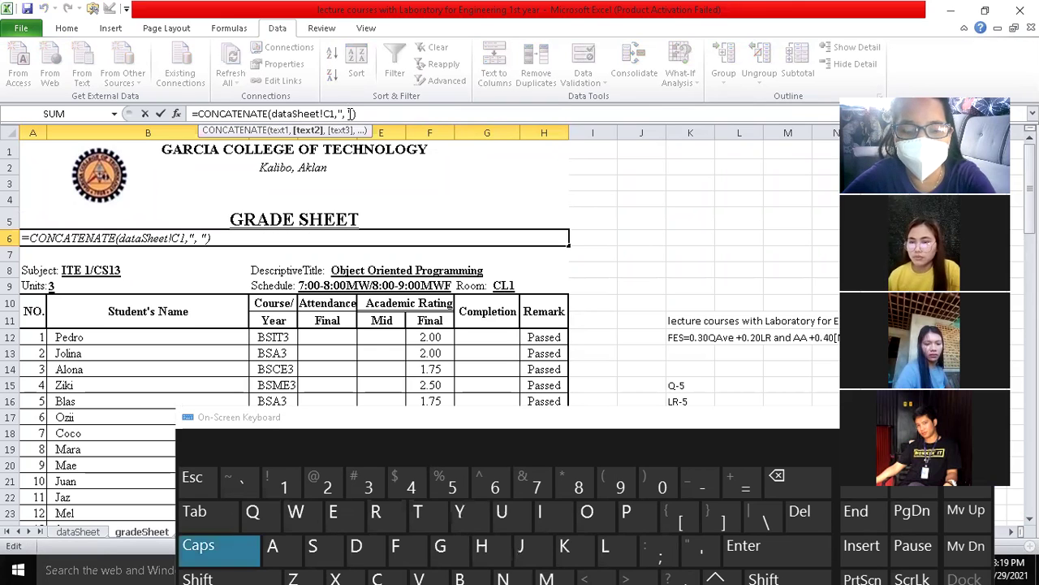
{"action": "type", "text": "SY"}
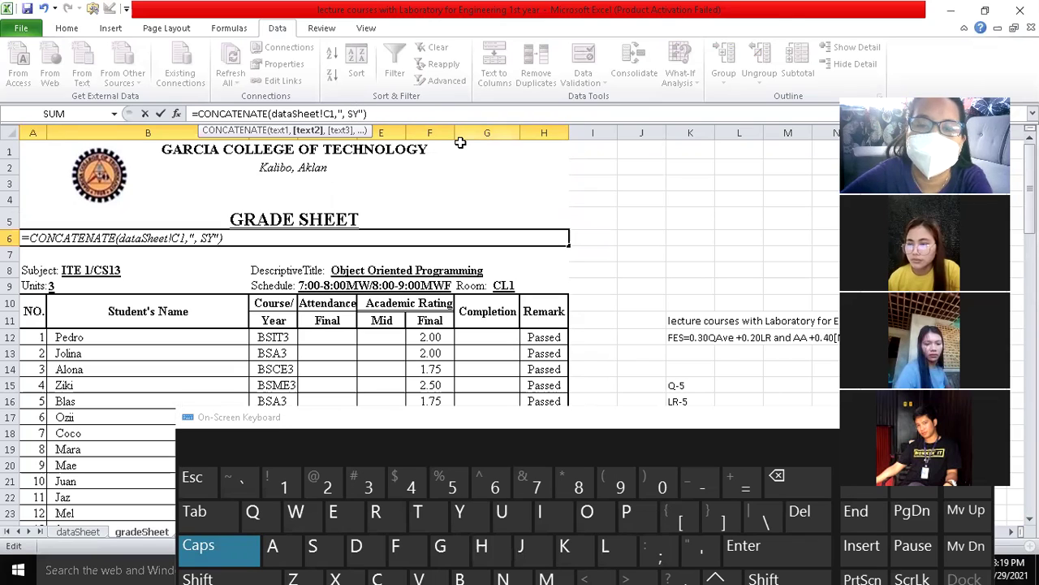
{"action": "type", "text": " \""}
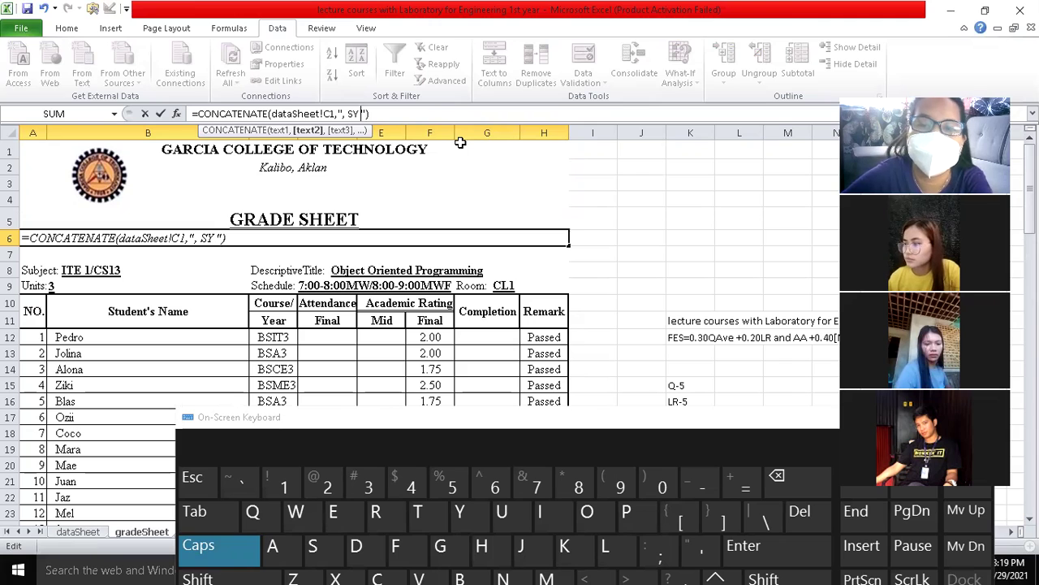
{"action": "type", "text": ","}
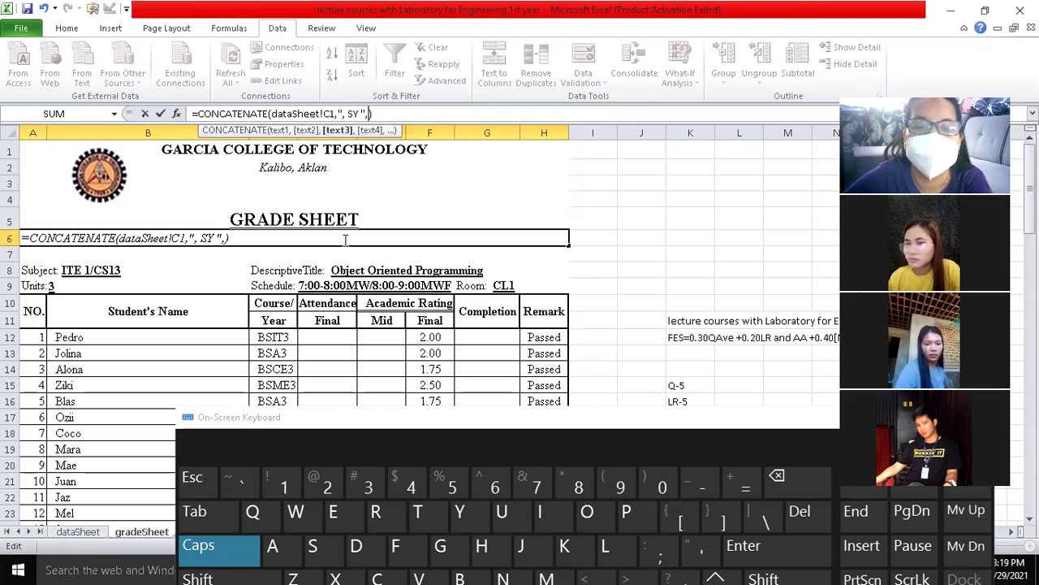
{"action": "left_click", "coordinate": [95, 534]}
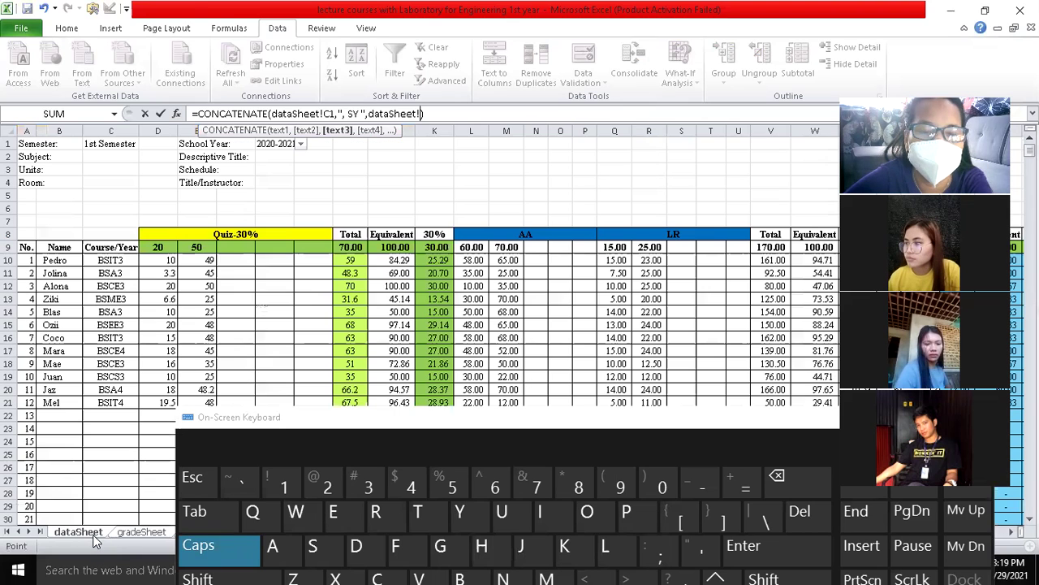
{"action": "left_click", "coordinate": [278, 146]}
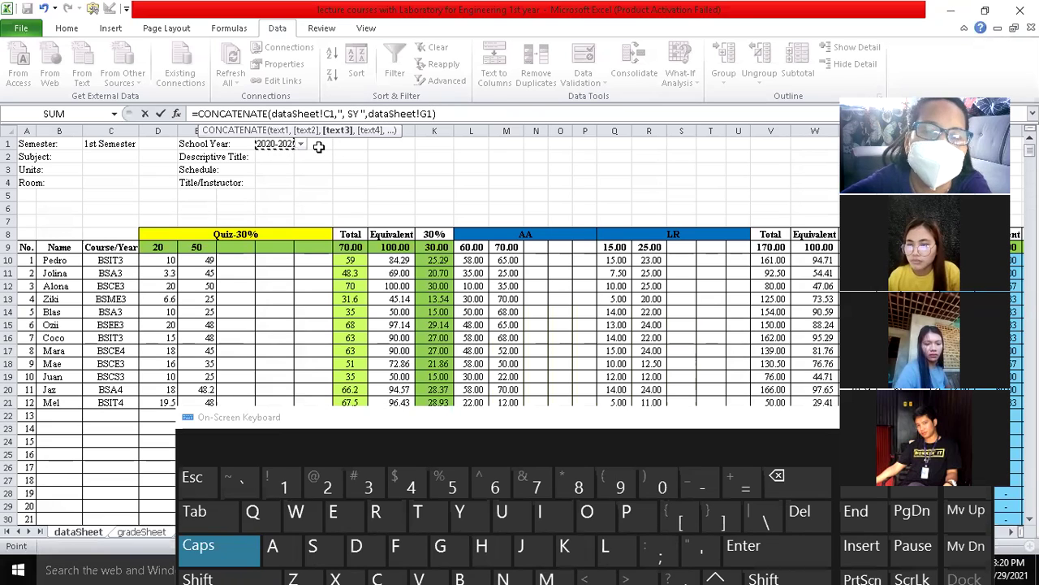
{"action": "key", "text": "Return"}
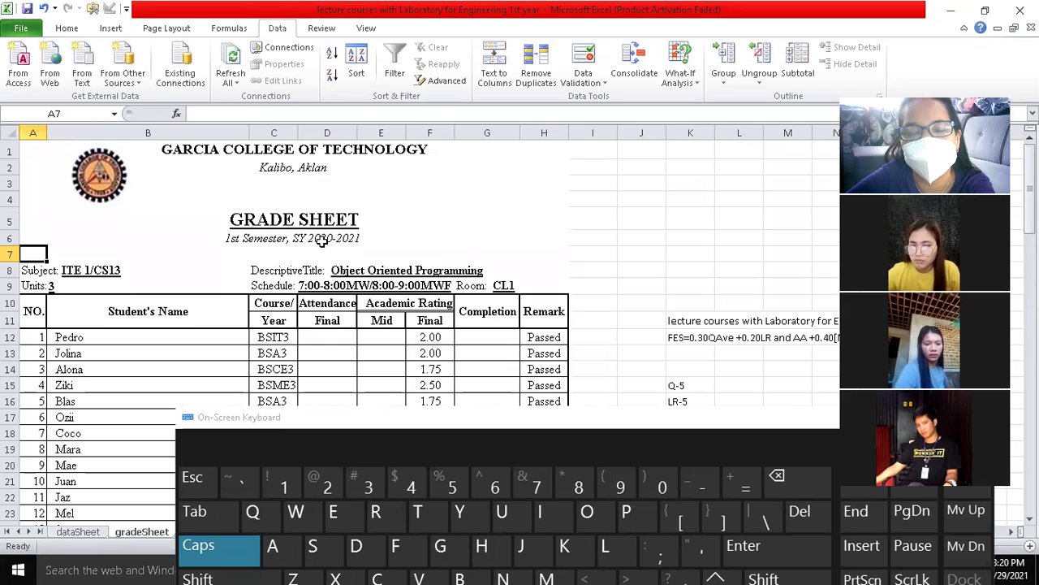
Step: Choose 2026-2027 as the School Year in dataSheet cell G1 and check the header line on gradeSheet
{"action": "left_click", "coordinate": [96, 533]}
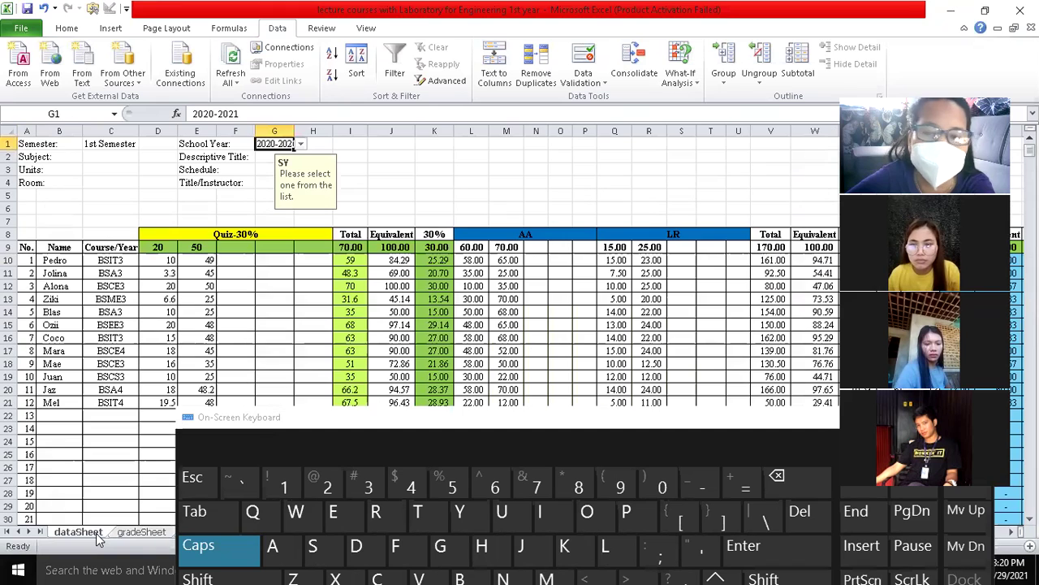
{"action": "left_click", "coordinate": [300, 144]}
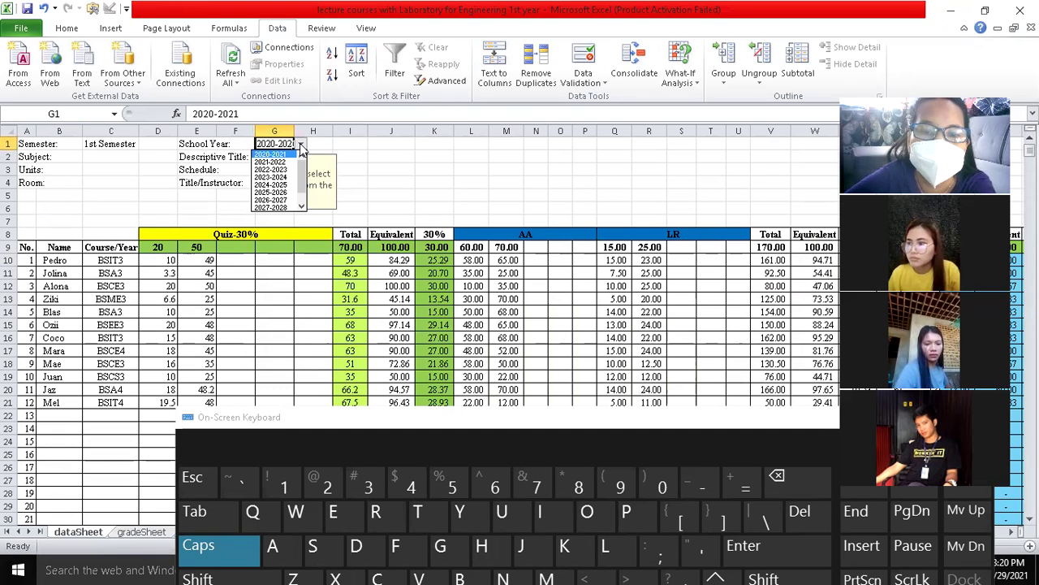
{"action": "left_click", "coordinate": [281, 200]}
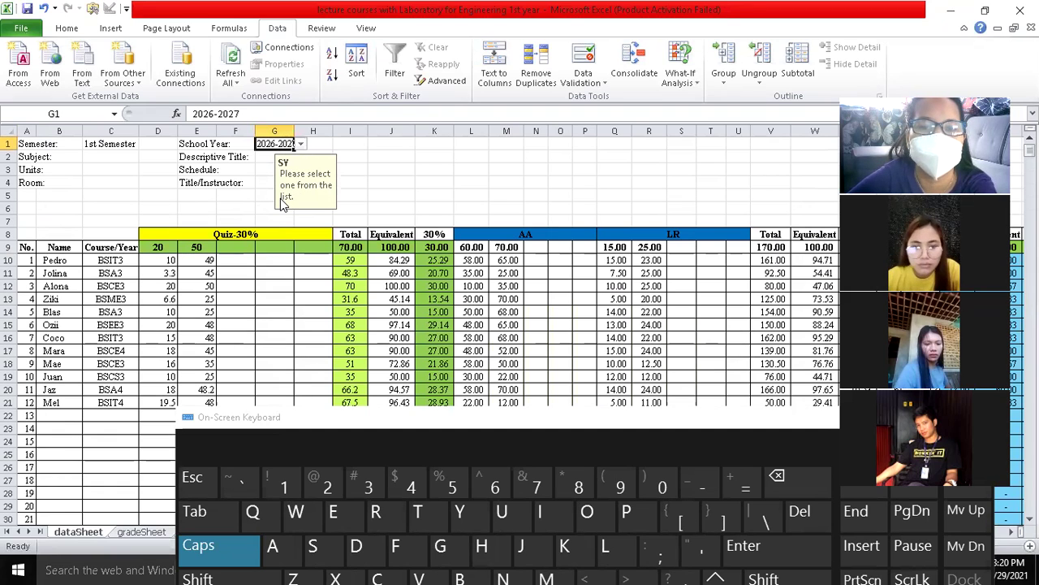
{"action": "left_click", "coordinate": [142, 531]}
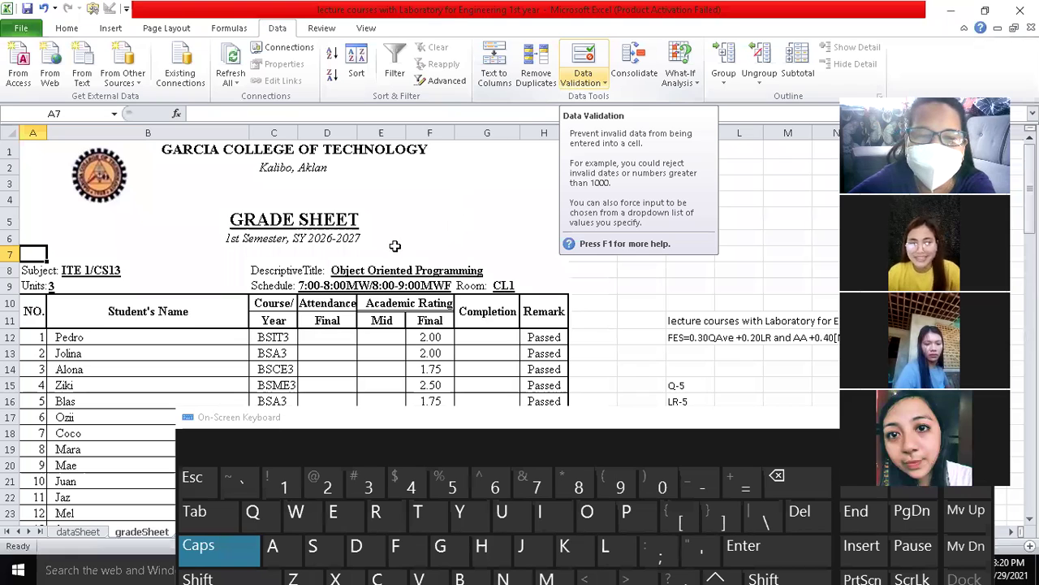
Step: Close the On-Screen Keyboard and examine the CONCATENATE formula in gradeSheet cell A6
{"action": "left_click", "coordinate": [308, 237]}
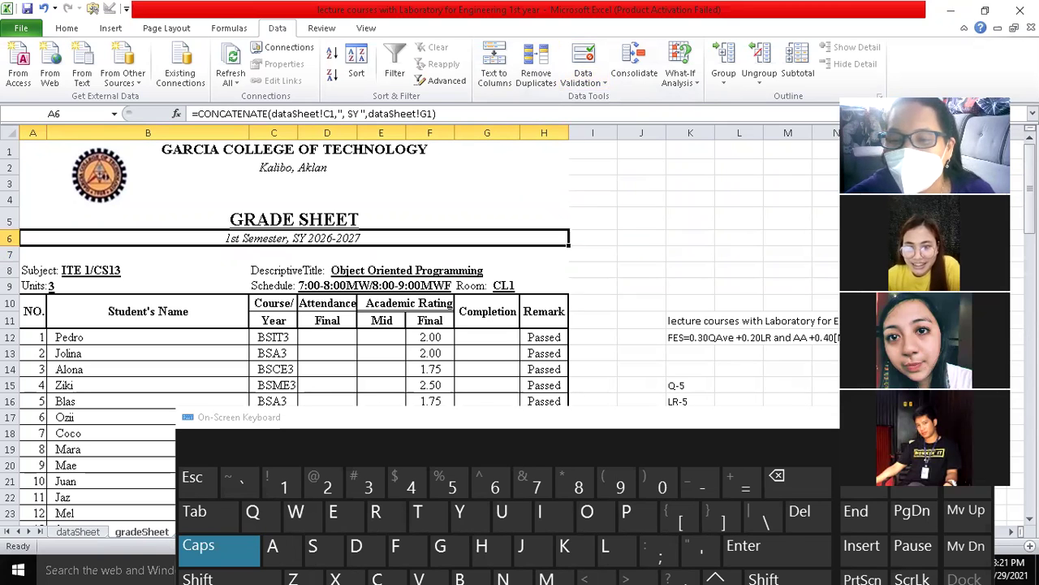
{"action": "left_click", "coordinate": [983, 417]}
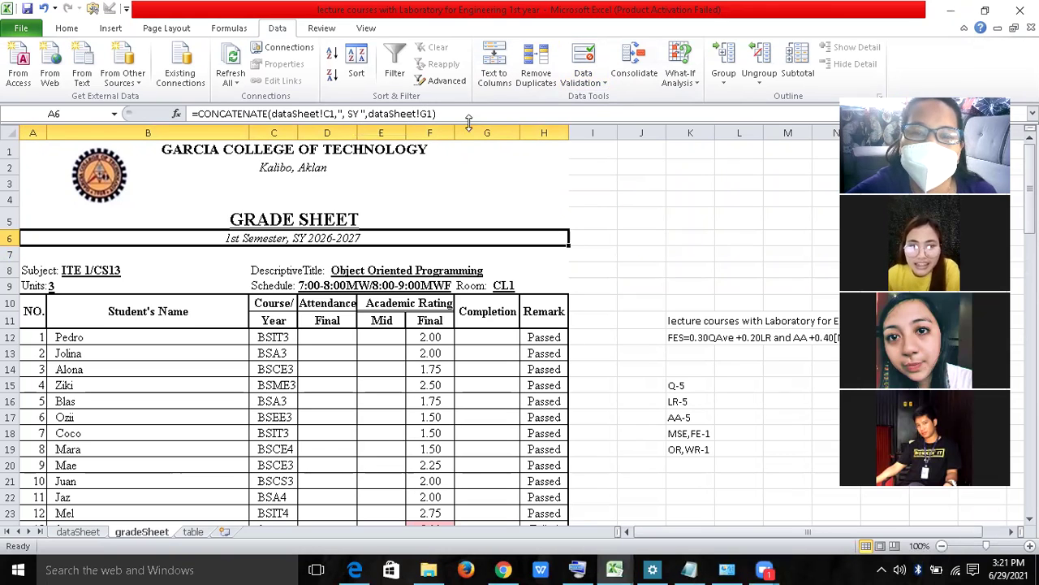
{"action": "left_click_drag", "start_coordinate": [437, 114], "coordinate": [357, 99]}
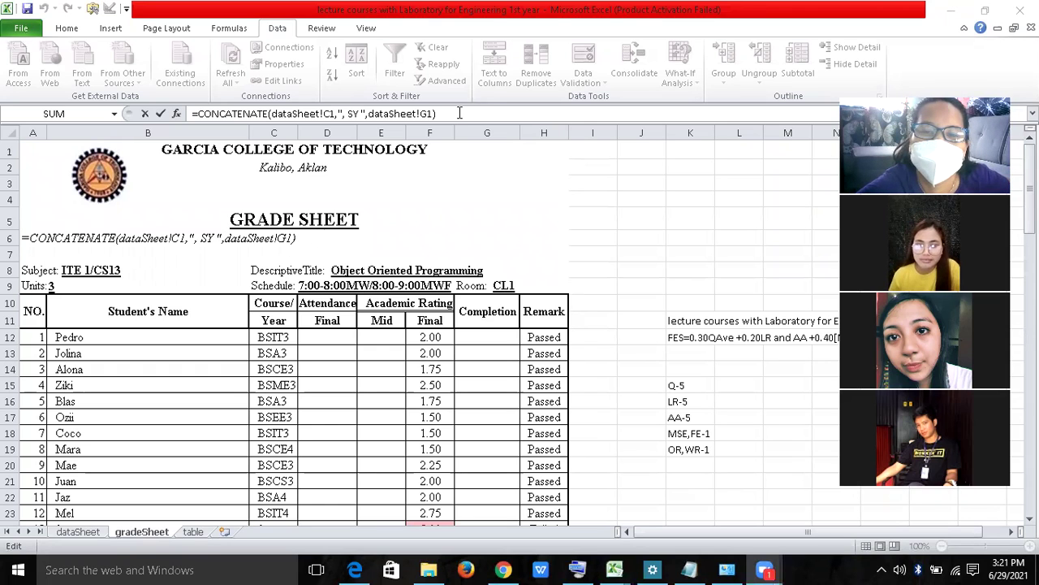
{"action": "key", "text": "Return"}
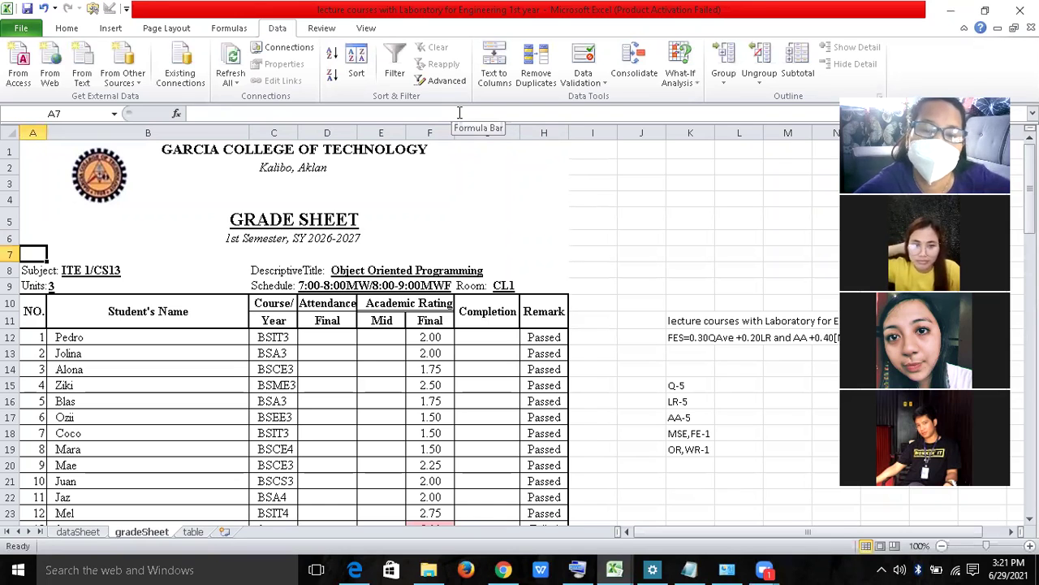
Step: Change the SY text in the A6 formula to S.Y. with periods after both letters
{"action": "left_click", "coordinate": [276, 238]}
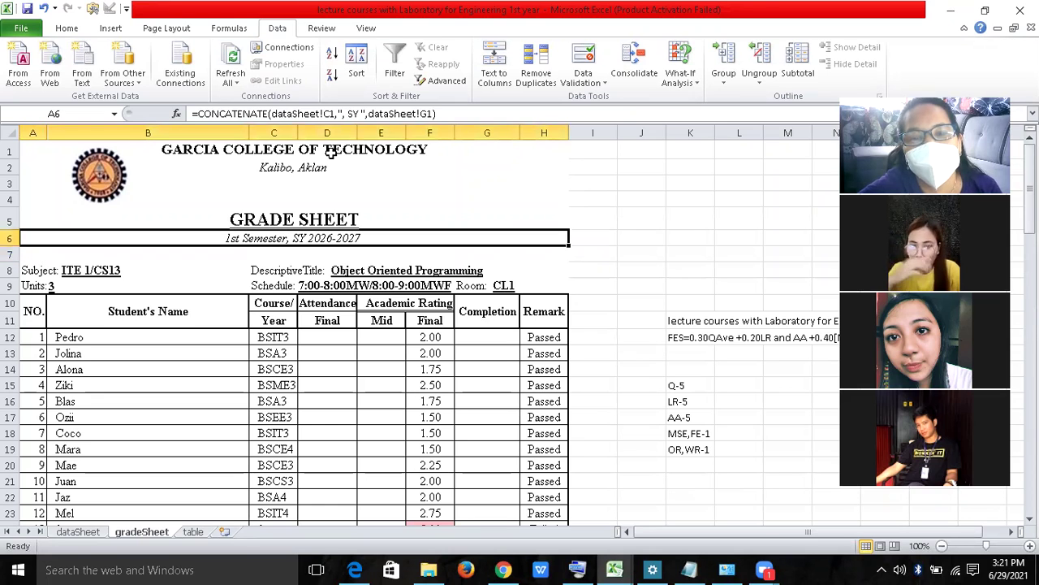
{"action": "left_click", "coordinate": [352, 114]}
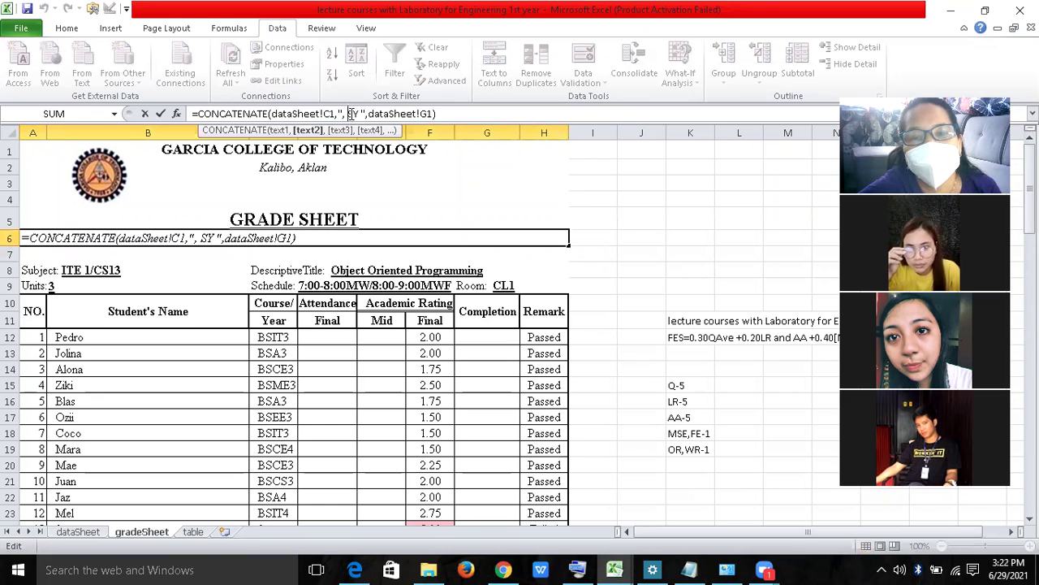
{"action": "type", "text": ".Y"}
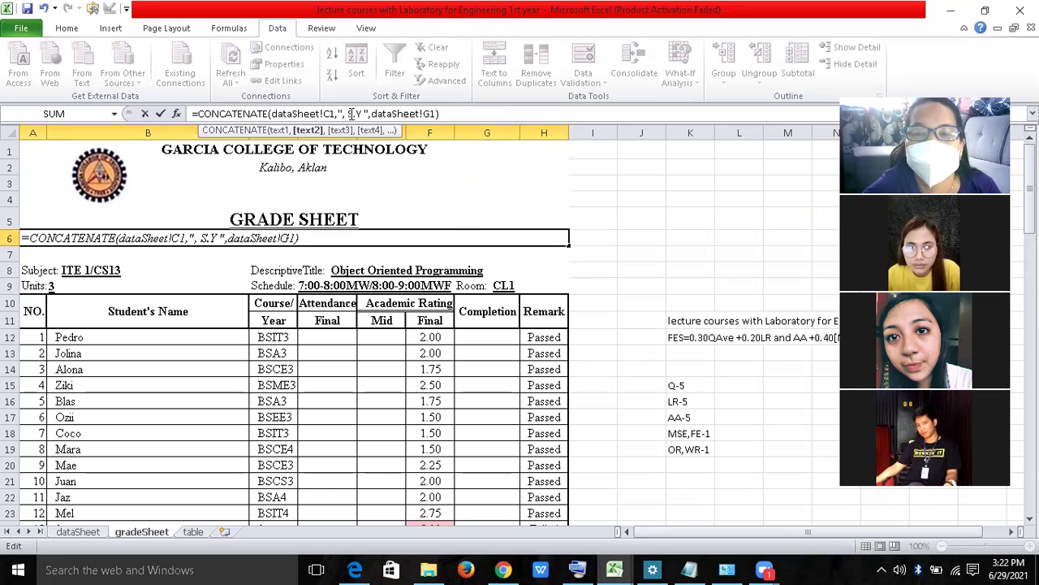
{"action": "type", "text": "."}
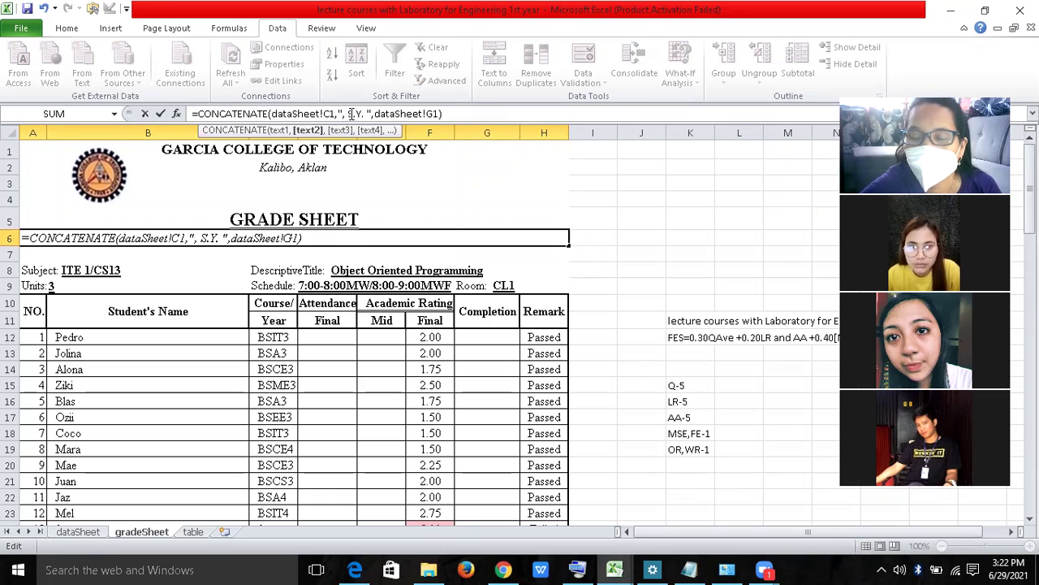
{"action": "key", "text": "Return"}
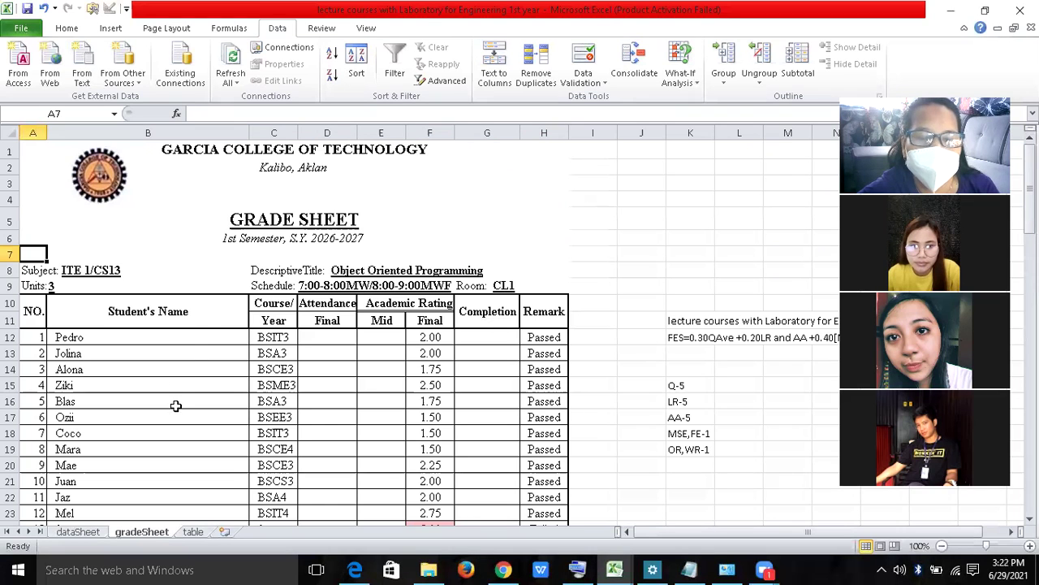
Step: Merge cells G1:I1 on dataSheet and left-align the School Year value in the merged cell
{"action": "left_click", "coordinate": [78, 531]}
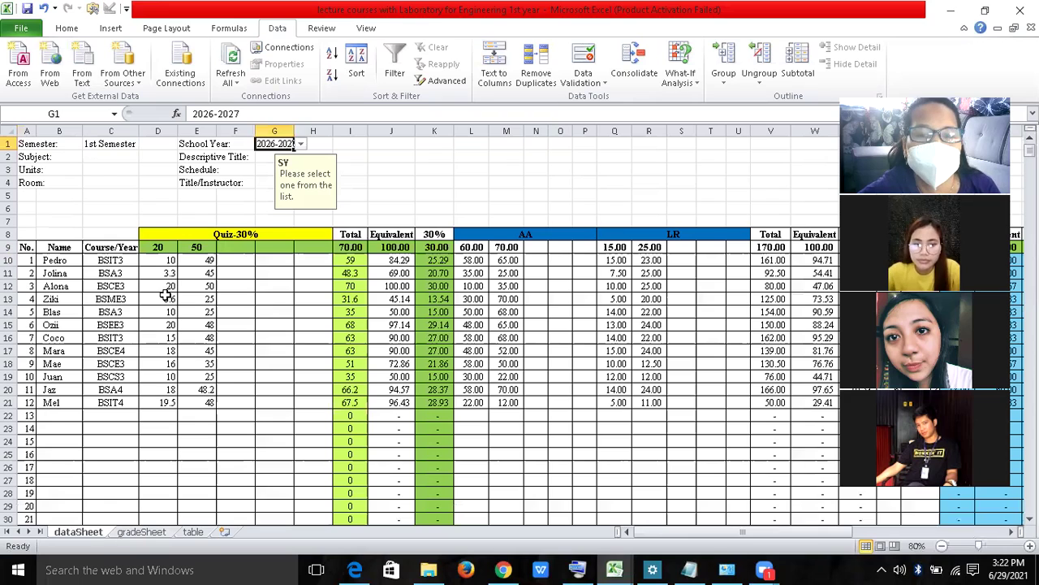
{"action": "left_click", "coordinate": [110, 143]}
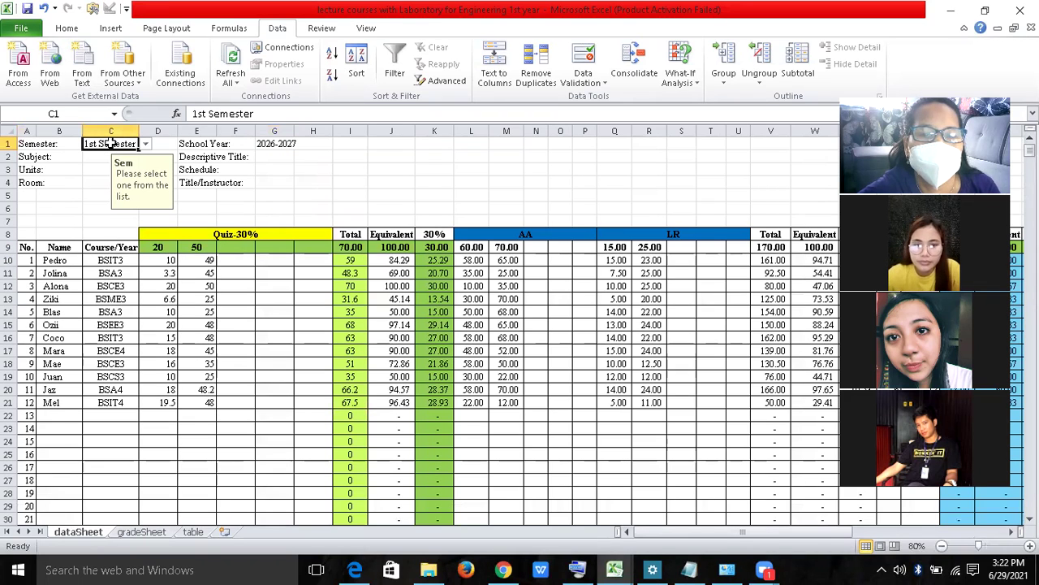
{"action": "left_click", "coordinate": [281, 143]}
{"action": "left_click_drag", "start_coordinate": [281, 143], "coordinate": [344, 142]}
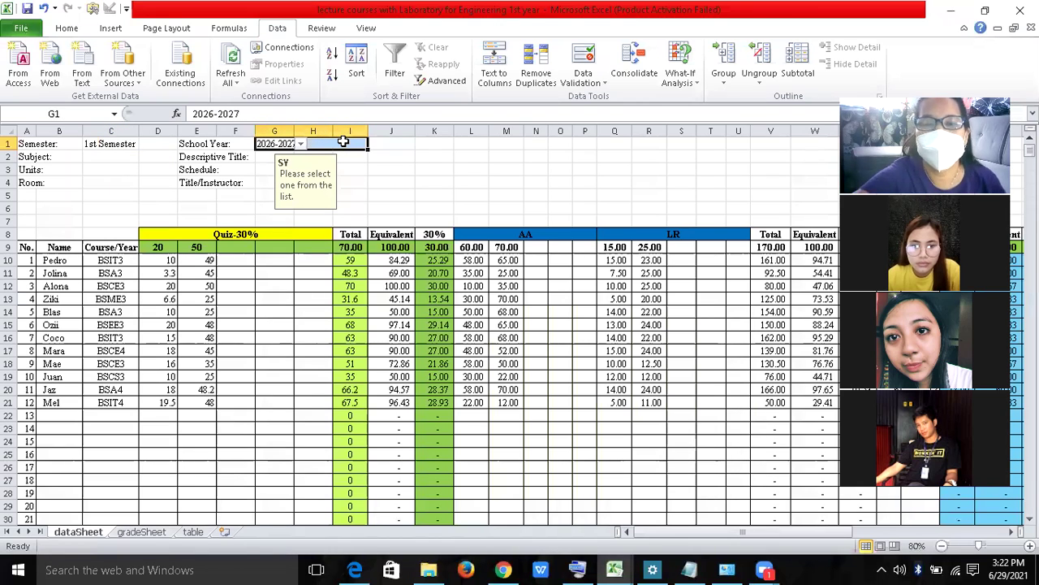
{"action": "left_click", "coordinate": [67, 29]}
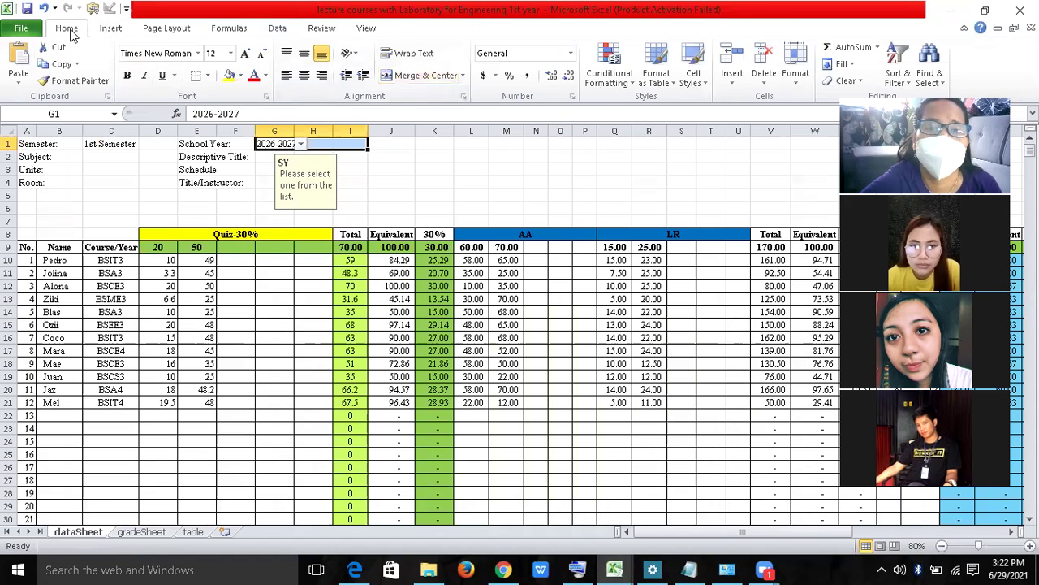
{"action": "left_click", "coordinate": [403, 75]}
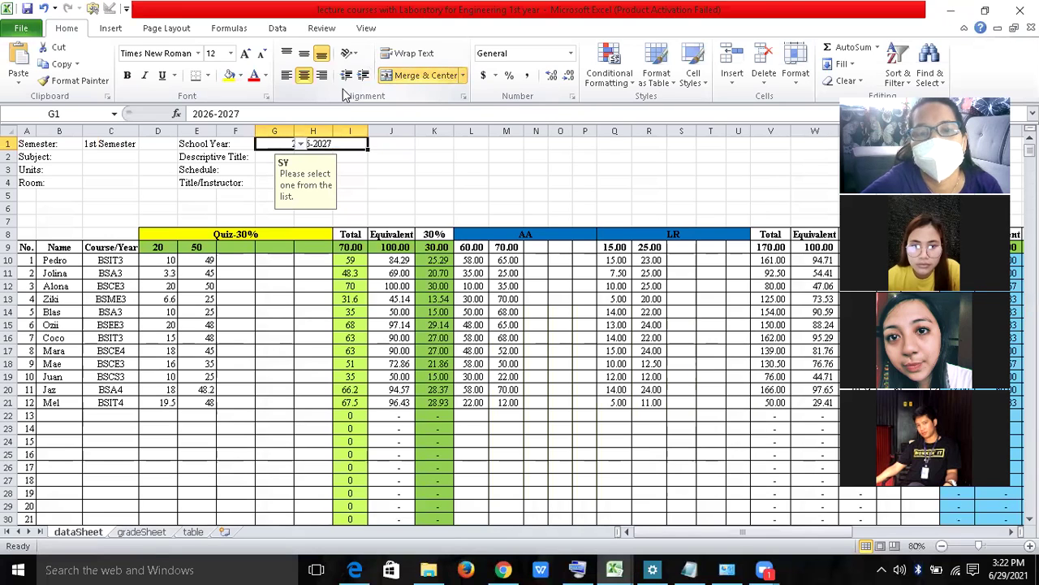
{"action": "left_click", "coordinate": [286, 75]}
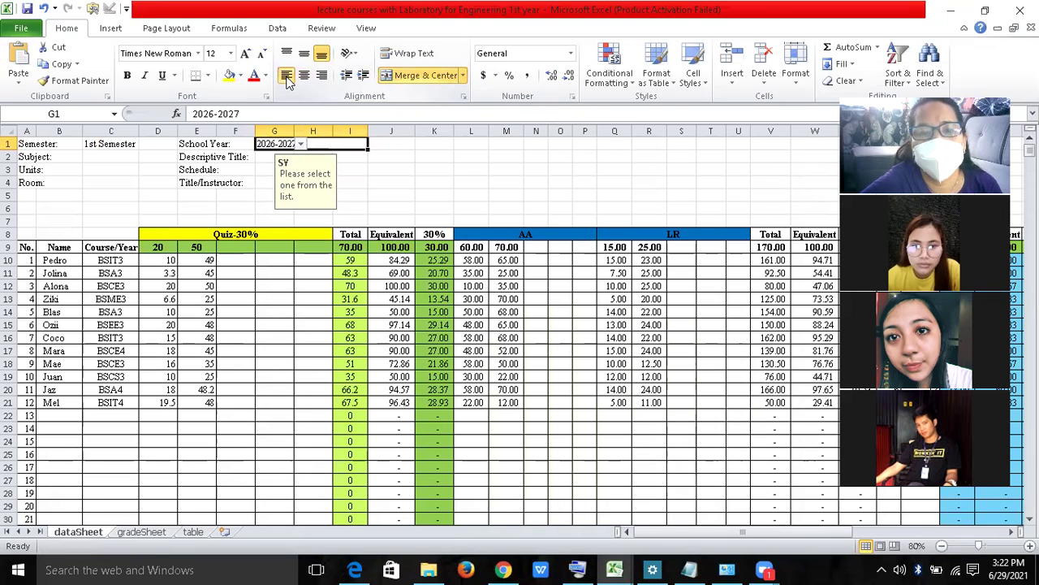
{"action": "left_click", "coordinate": [375, 156]}
{"action": "left_click", "coordinate": [303, 143]}
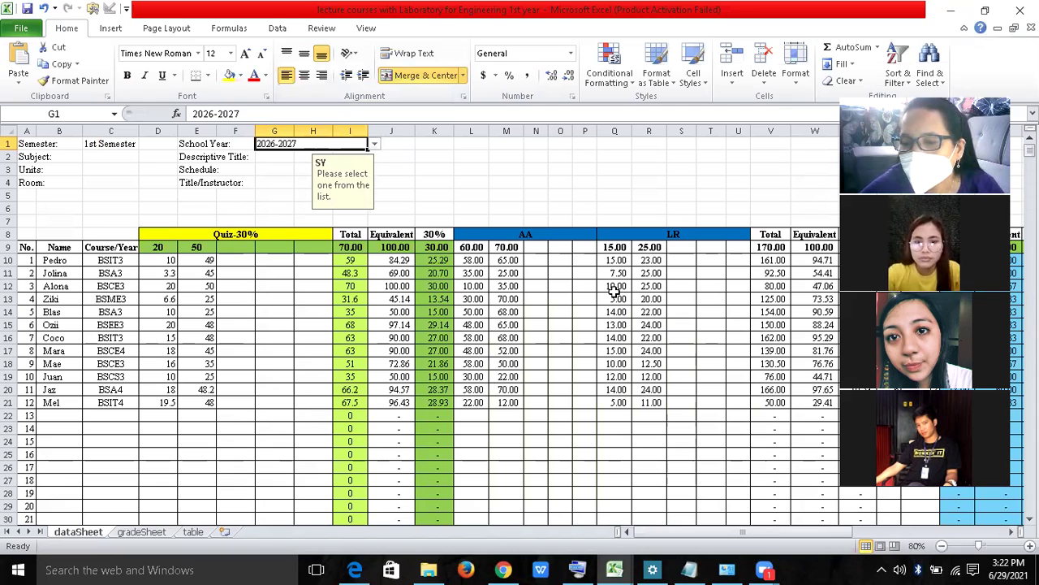
Step: Zoom dataSheet to 100%, make the semester in cell C1 bold and apply All Borders to it
{"action": "scroll", "coordinate": [520, 325], "scroll_direction": "up", "scroll_amount": 1, "text": "ctrl"}
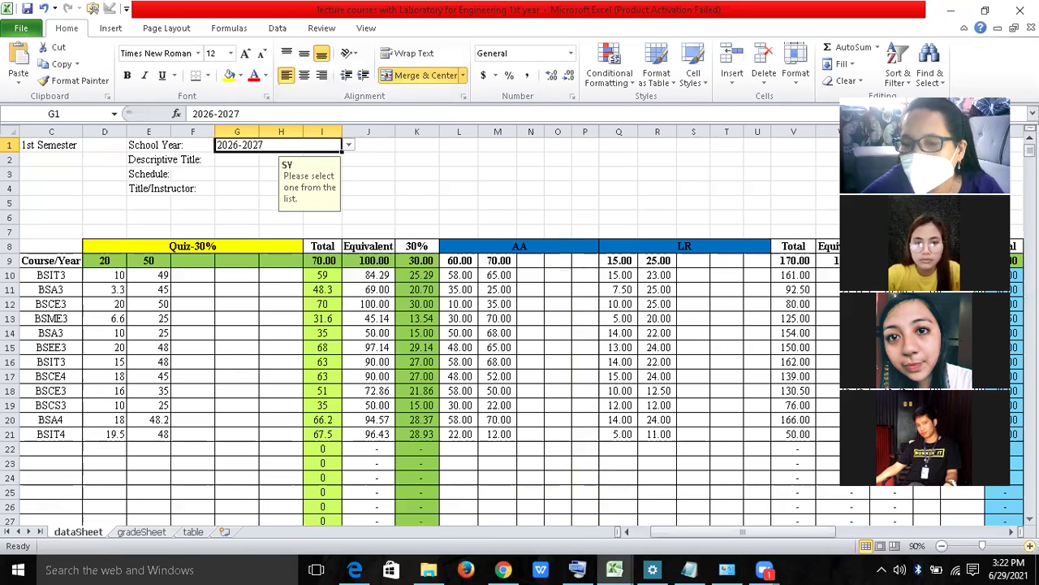
{"action": "scroll", "coordinate": [513, 331], "scroll_direction": "up", "scroll_amount": 1, "text": "ctrl"}
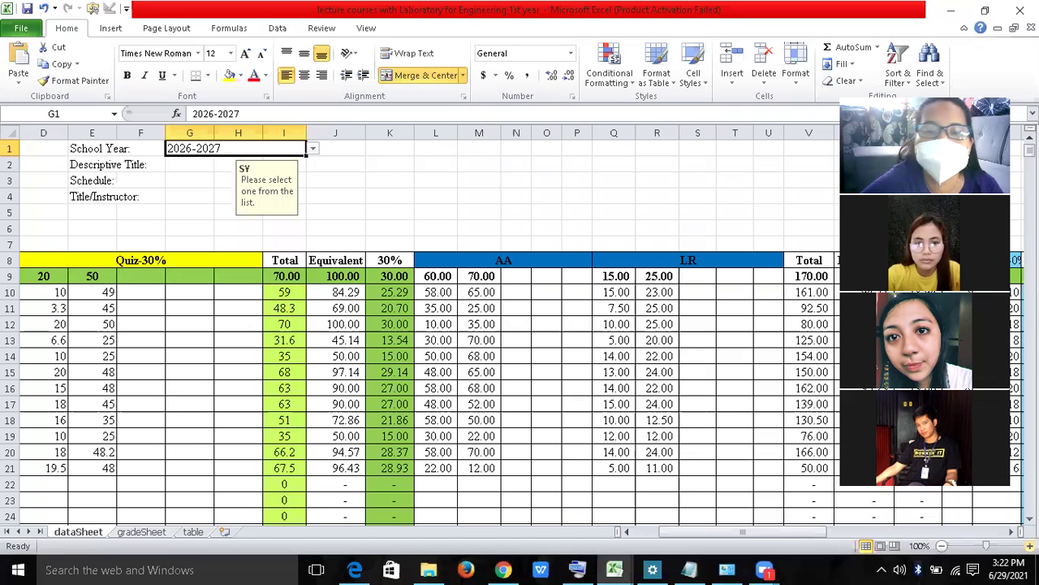
{"action": "left_click", "coordinate": [412, 179]}
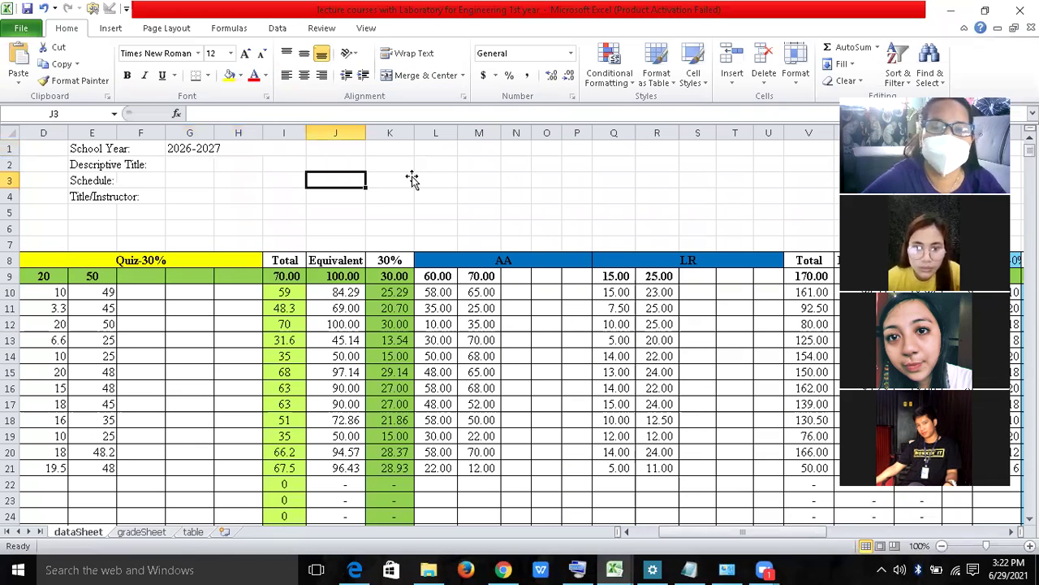
{"action": "key", "text": "Left"}
{"action": "key", "text": "Left"}
{"action": "key", "text": "Left"}
{"action": "key", "text": "Left"}
{"action": "key", "text": "Left"}
{"action": "key", "text": "Left"}
{"action": "key", "text": "Left"}
{"action": "key", "text": "Left"}
{"action": "key", "text": "Left"}
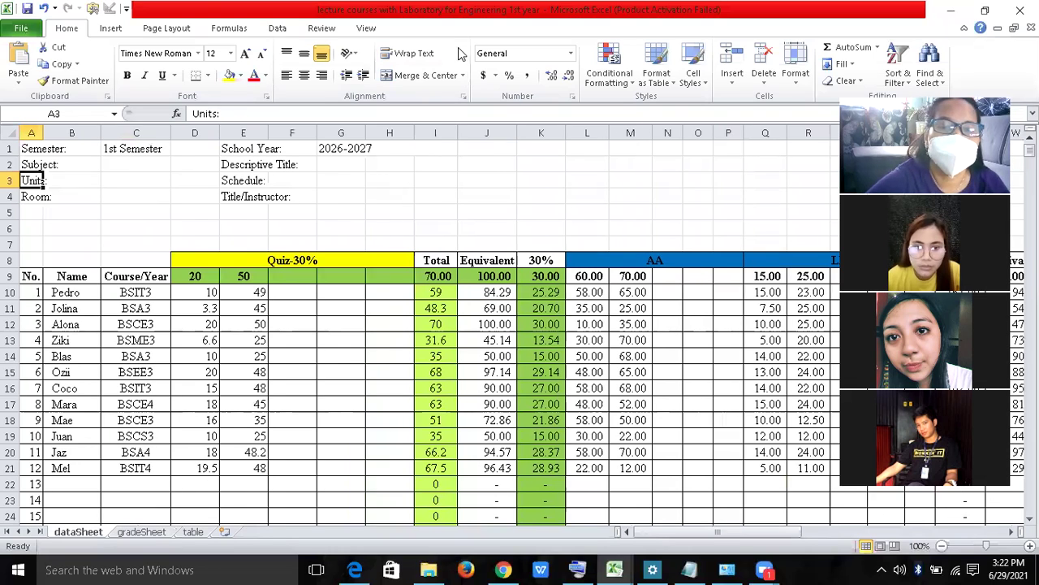
{"action": "key", "text": "Up"}
{"action": "key", "text": "Up"}
{"action": "left_click", "coordinate": [143, 147]}
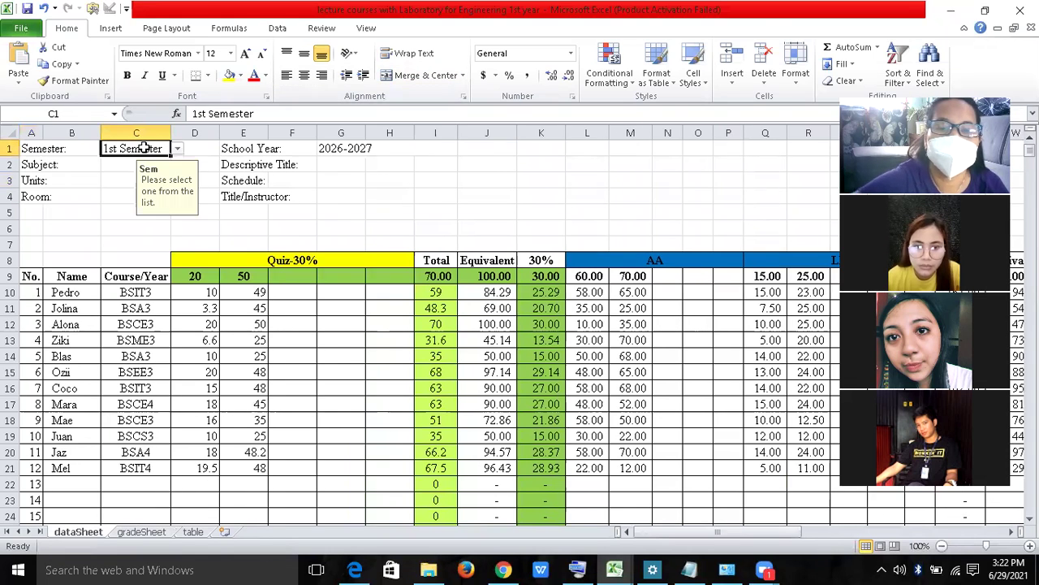
{"action": "left_click", "coordinate": [127, 75]}
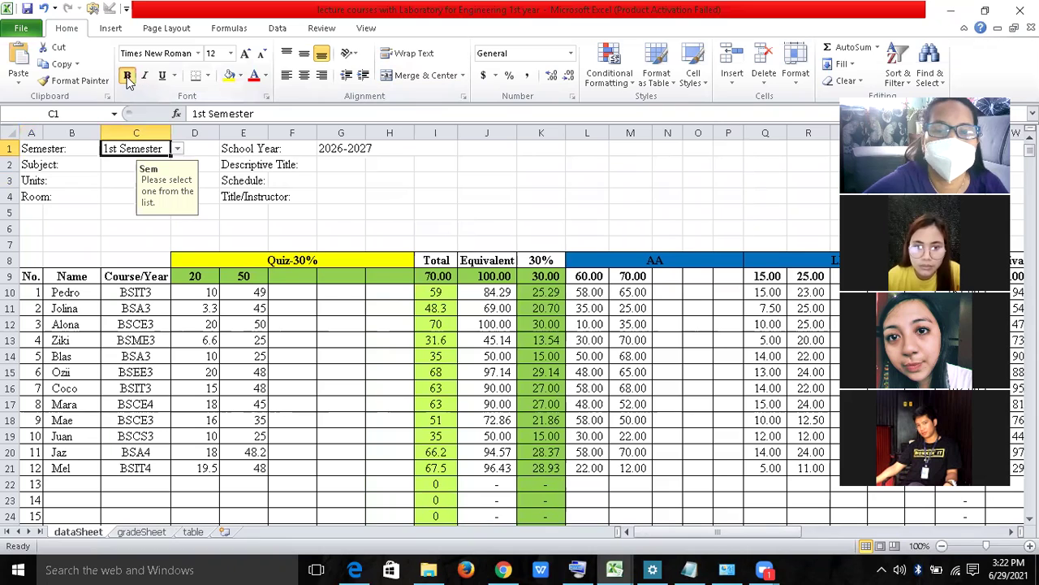
{"action": "left_click", "coordinate": [207, 75]}
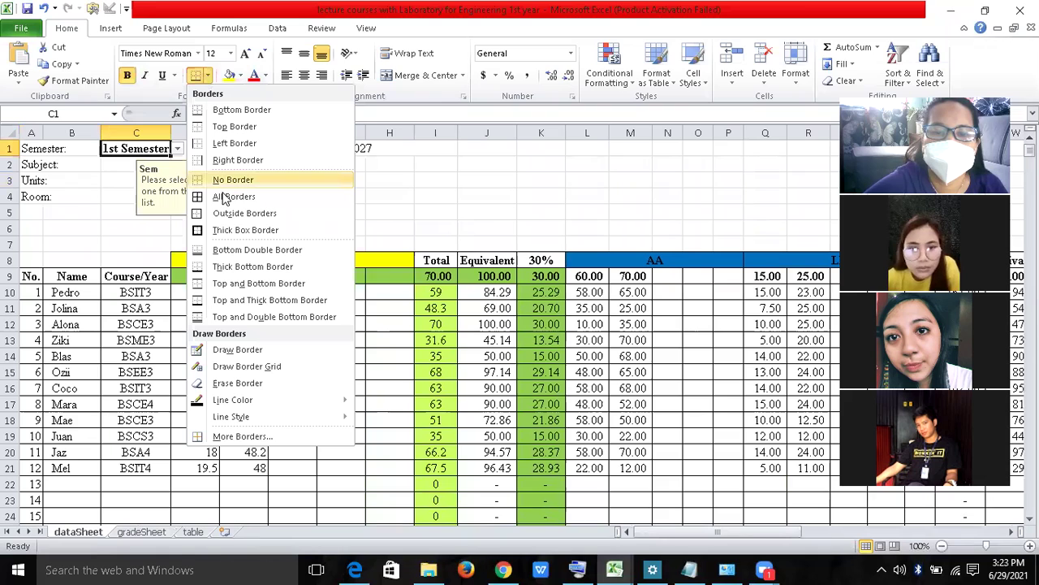
Step: Apply all borders and bold formatting to the merged School Year cell G1
{"action": "left_click", "coordinate": [332, 149]}
{"action": "left_click", "coordinate": [335, 148]}
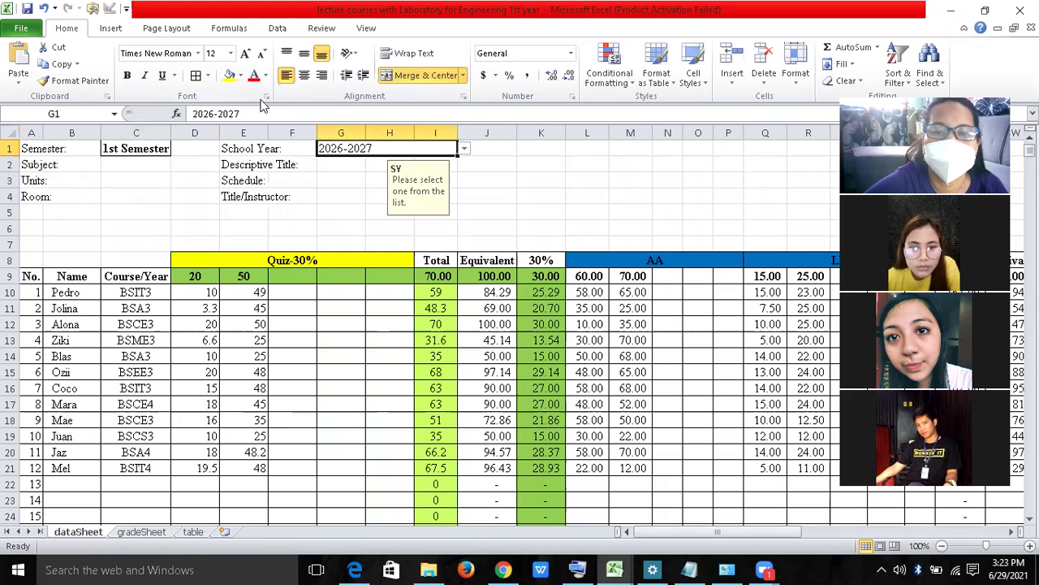
{"action": "left_click", "coordinate": [196, 75]}
{"action": "left_click", "coordinate": [127, 76]}
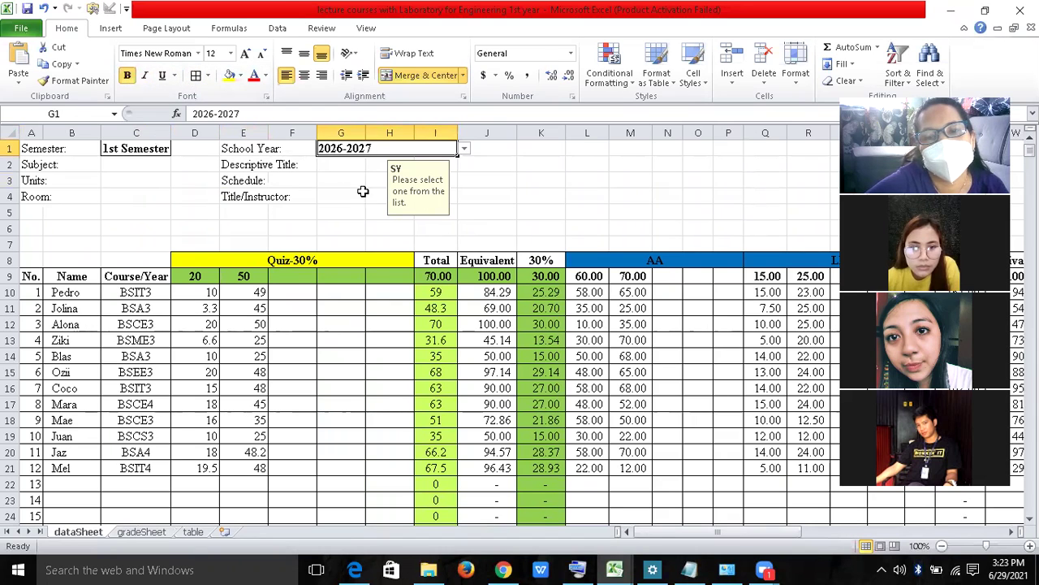
{"action": "left_click", "coordinate": [326, 186]}
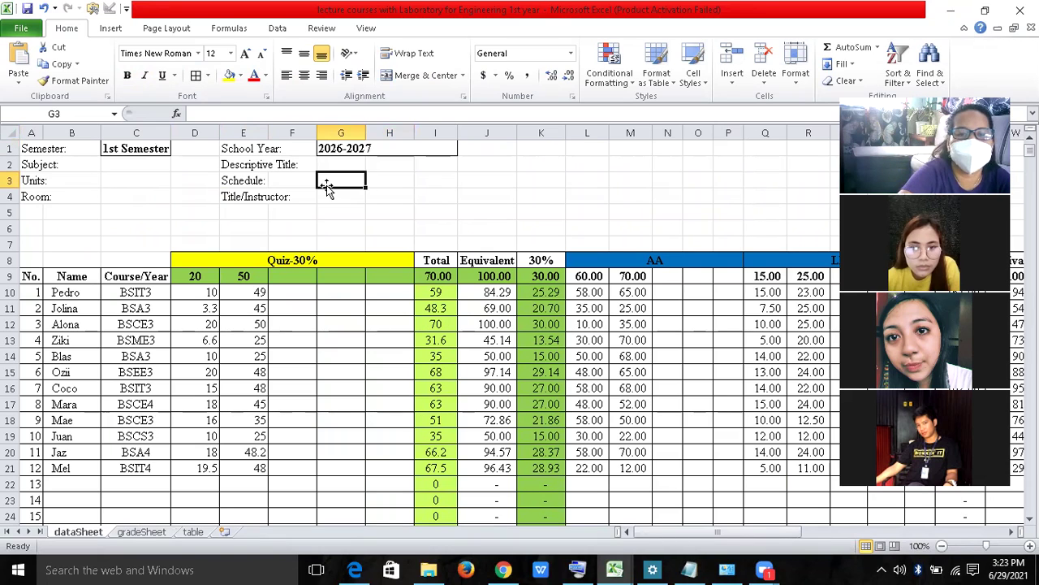
Step: Enter the heading Units in cell H1 of the table sheet
{"action": "left_click", "coordinate": [110, 165]}
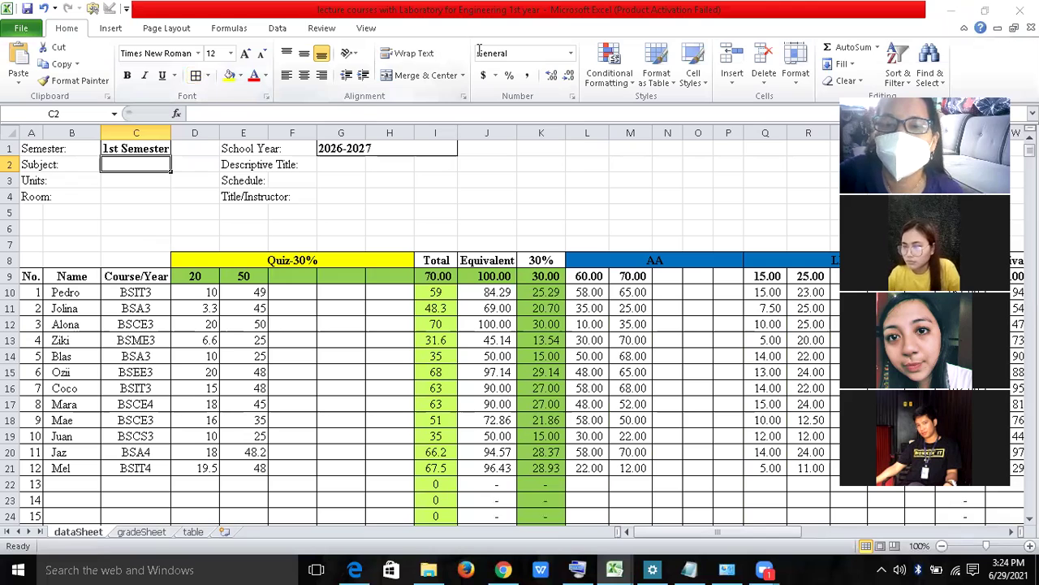
{"action": "left_click", "coordinate": [121, 180]}
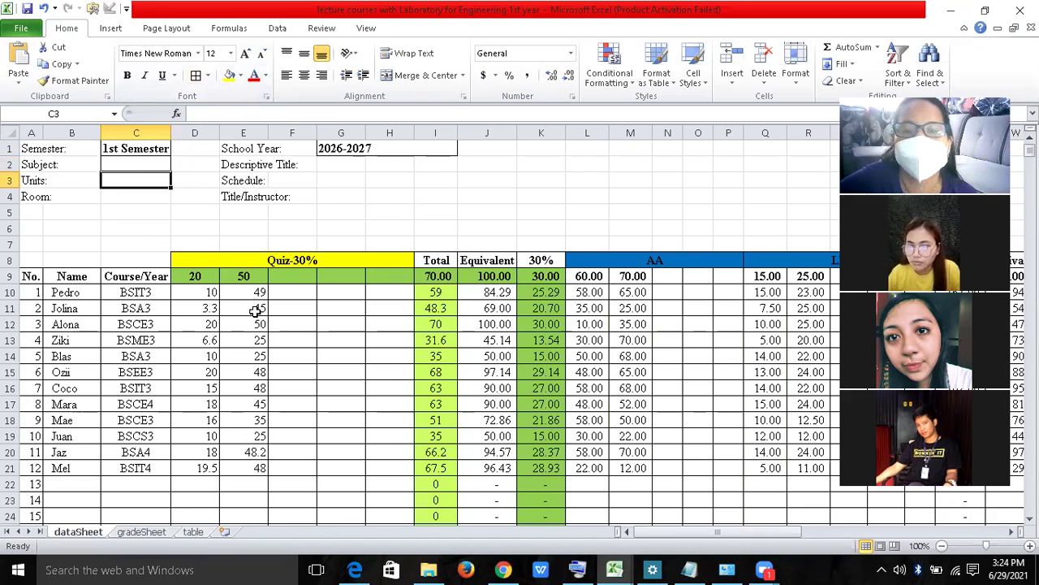
{"action": "key", "text": "ctrl+Page_Down"}
{"action": "key", "text": "ctrl+Page_Down"}
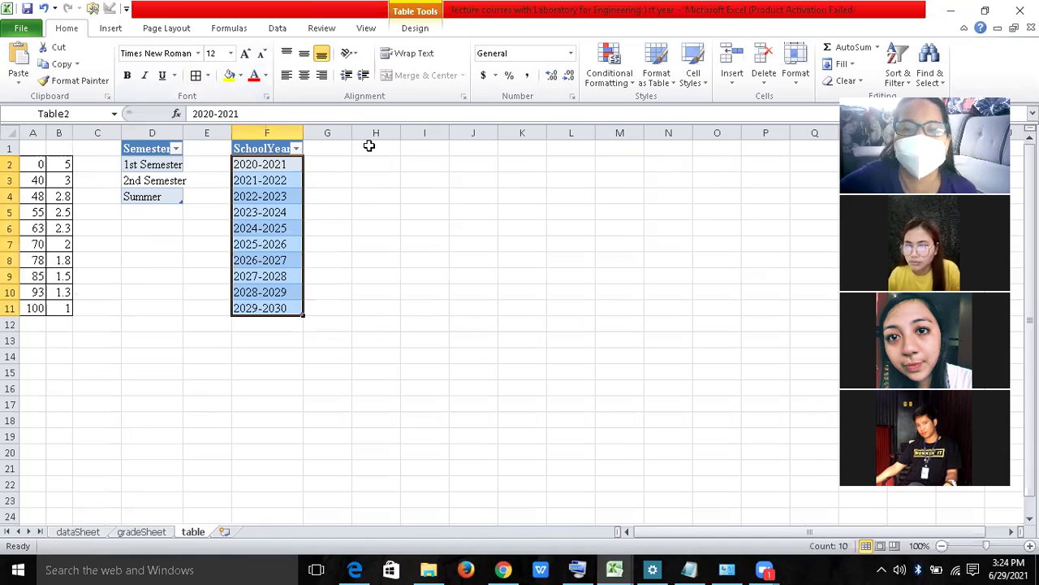
{"action": "left_click", "coordinate": [369, 145]}
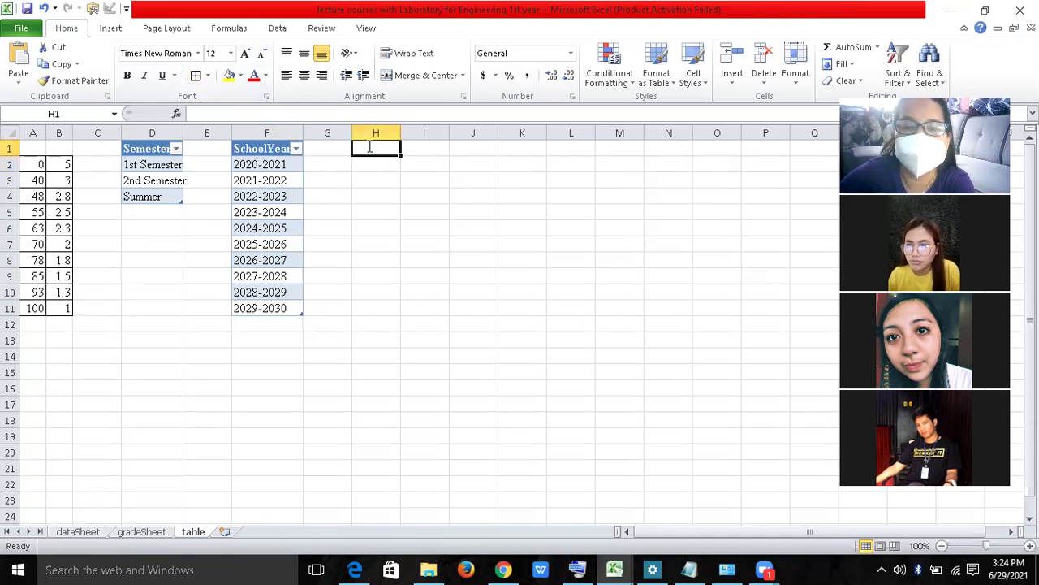
{"action": "type", "text": "uNIT"}
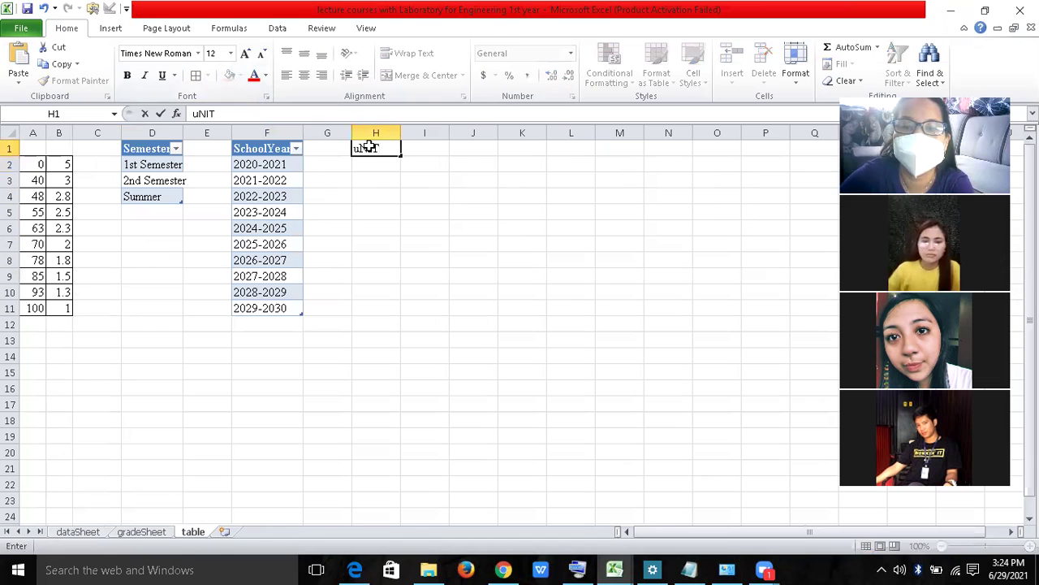
{"action": "key", "text": "Return"}
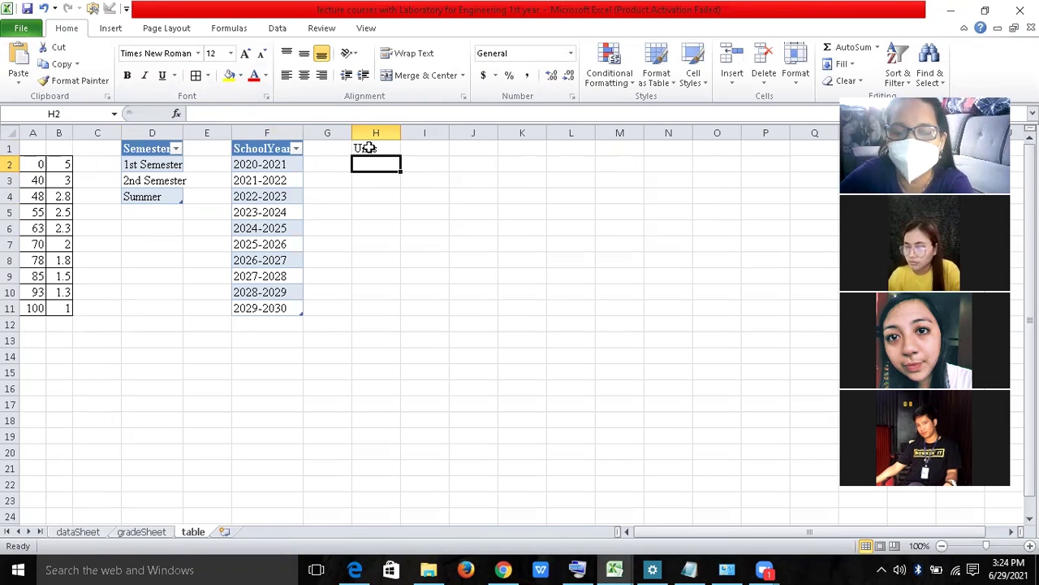
Step: Enter 1 in cell H2 and the formula =H2+1 in cell H3 under the Units heading
{"action": "type", "text": "1"}
{"action": "key", "text": "Return"}
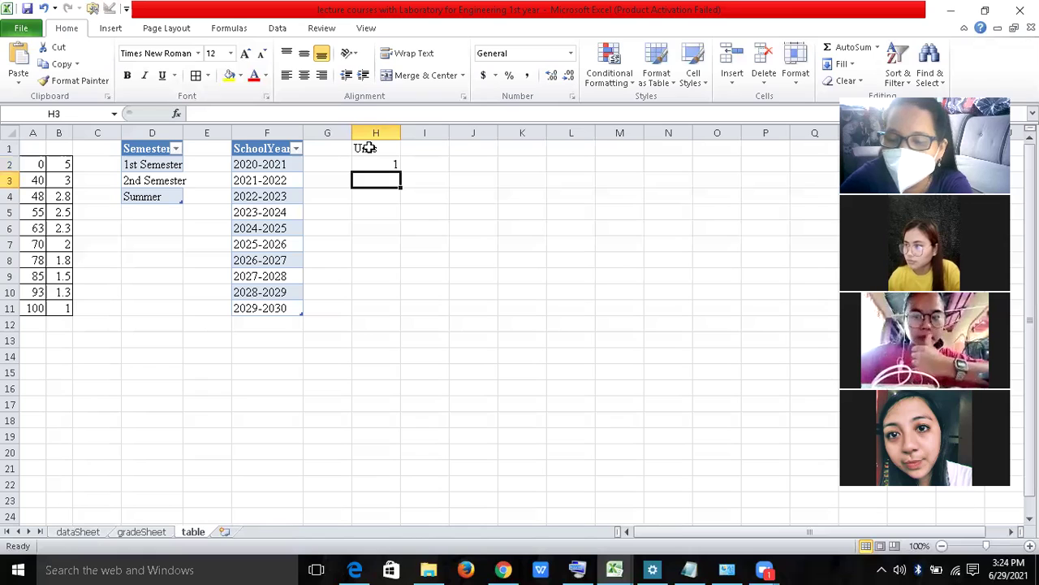
{"action": "type", "text": "="}
{"action": "key", "text": "Up"}
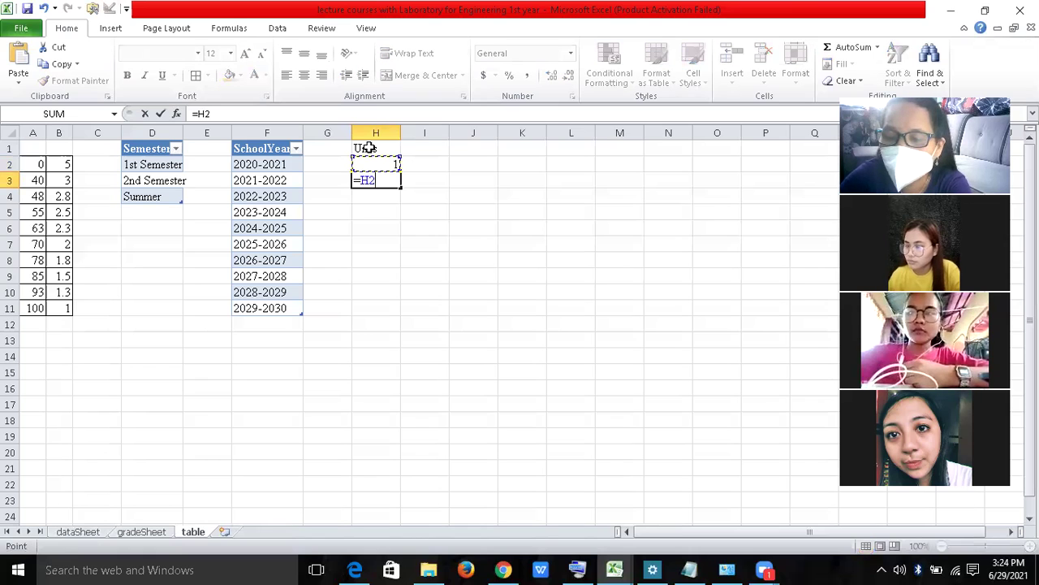
{"action": "type", "text": "+1"}
{"action": "key", "text": "Return"}
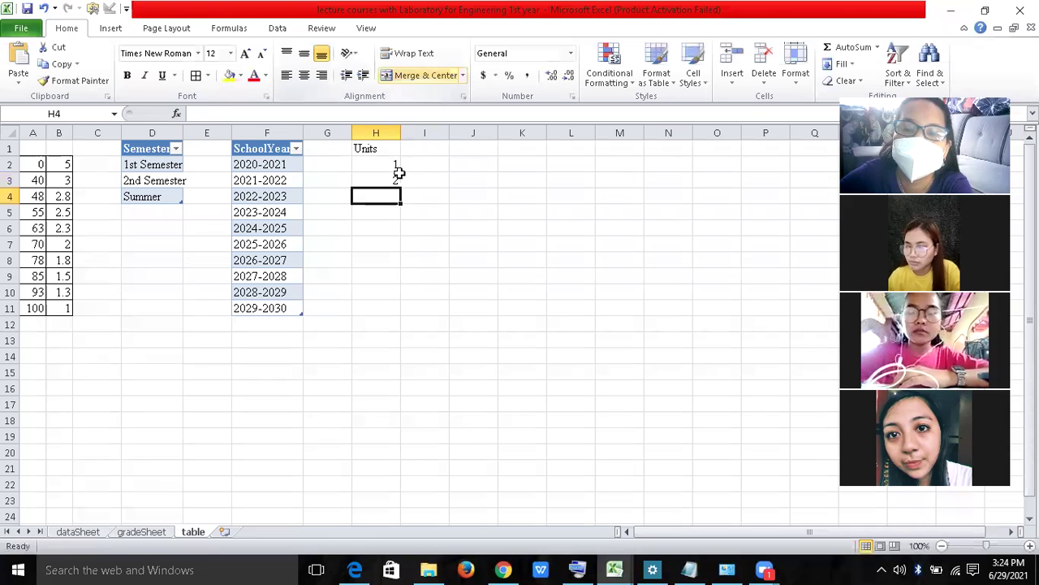
Step: Copy the H3 formula down to H11 and narrow column H to fit its contents
{"action": "left_click", "coordinate": [396, 177]}
{"action": "left_click_drag", "start_coordinate": [400, 187], "coordinate": [399, 284]}
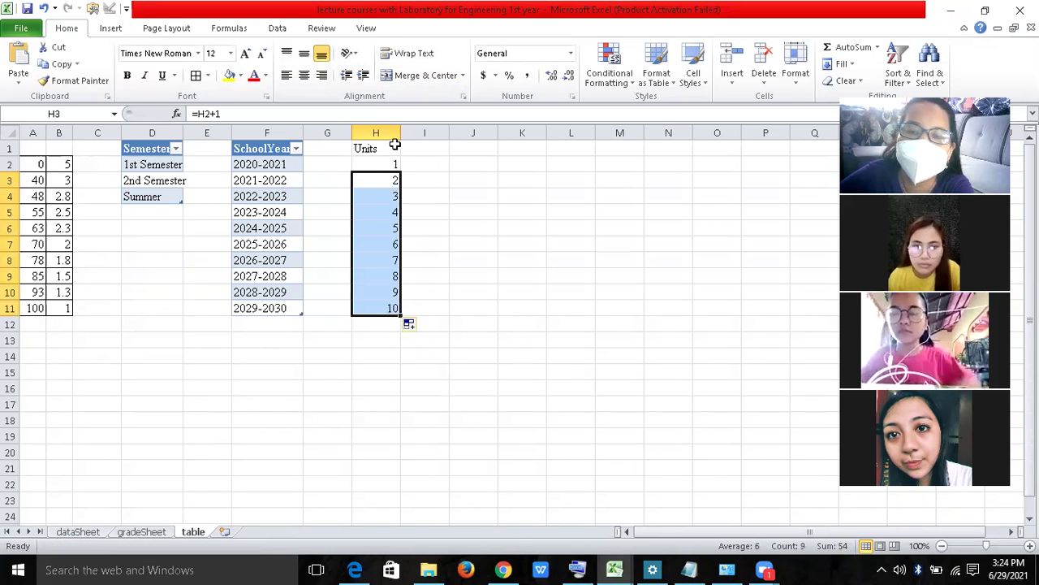
{"action": "left_click_drag", "start_coordinate": [400, 132], "coordinate": [368, 179]}
{"action": "left_click", "coordinate": [369, 179]}
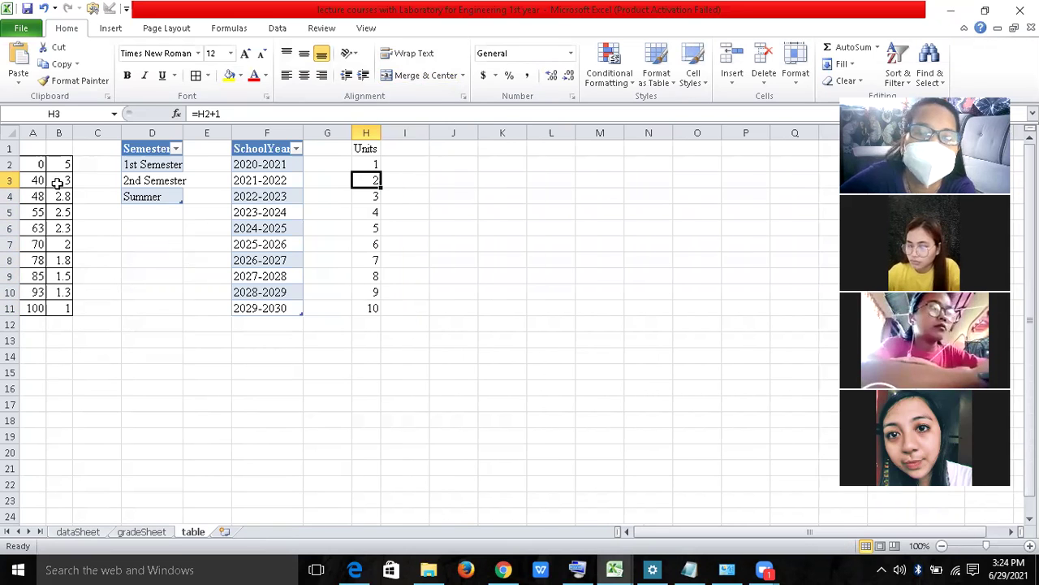
Step: Fill all cells of the table sheet with white
{"action": "left_click", "coordinate": [9, 132]}
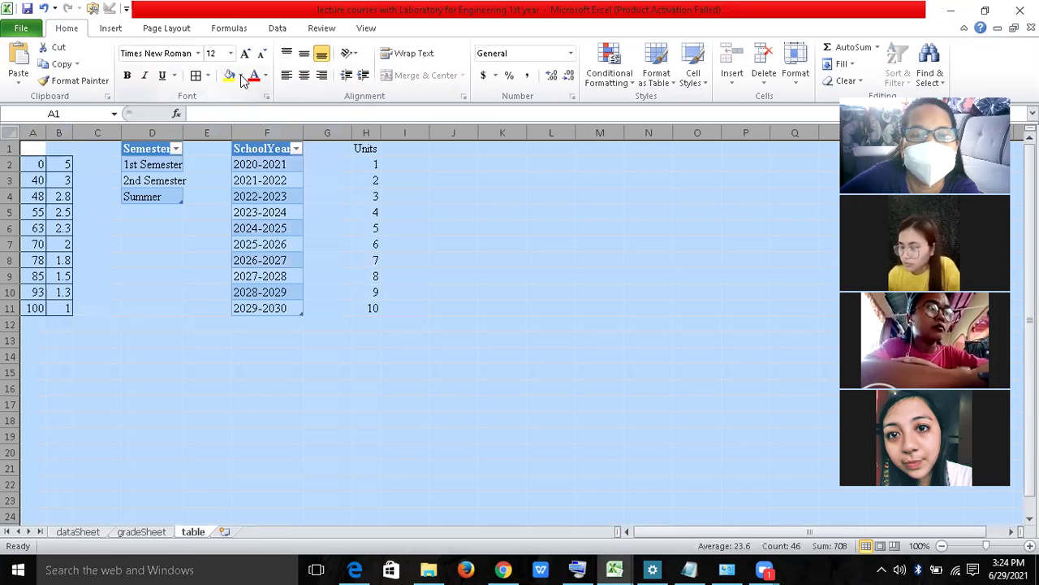
{"action": "left_click", "coordinate": [241, 76]}
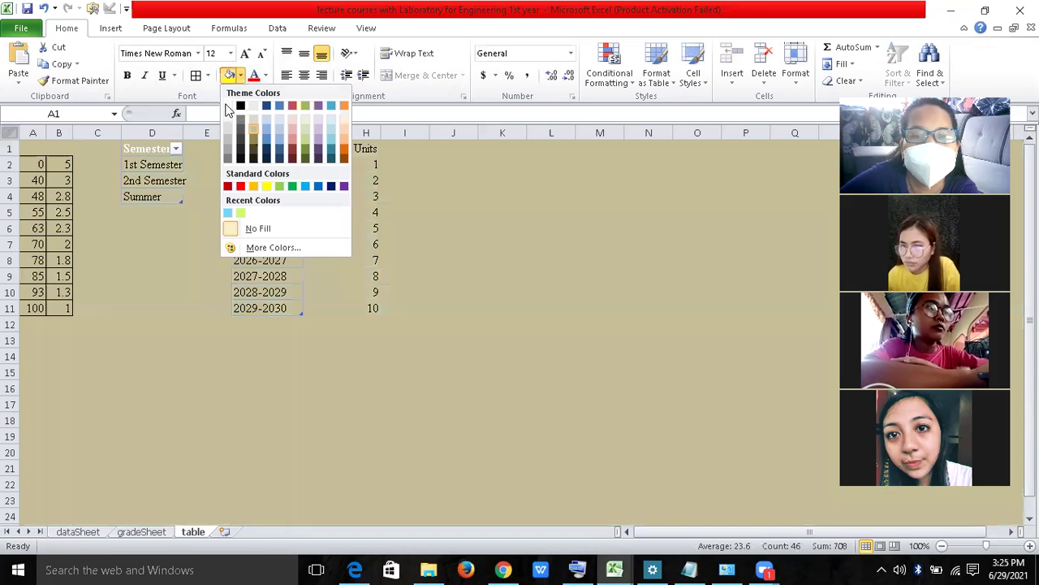
{"action": "left_click", "coordinate": [384, 197]}
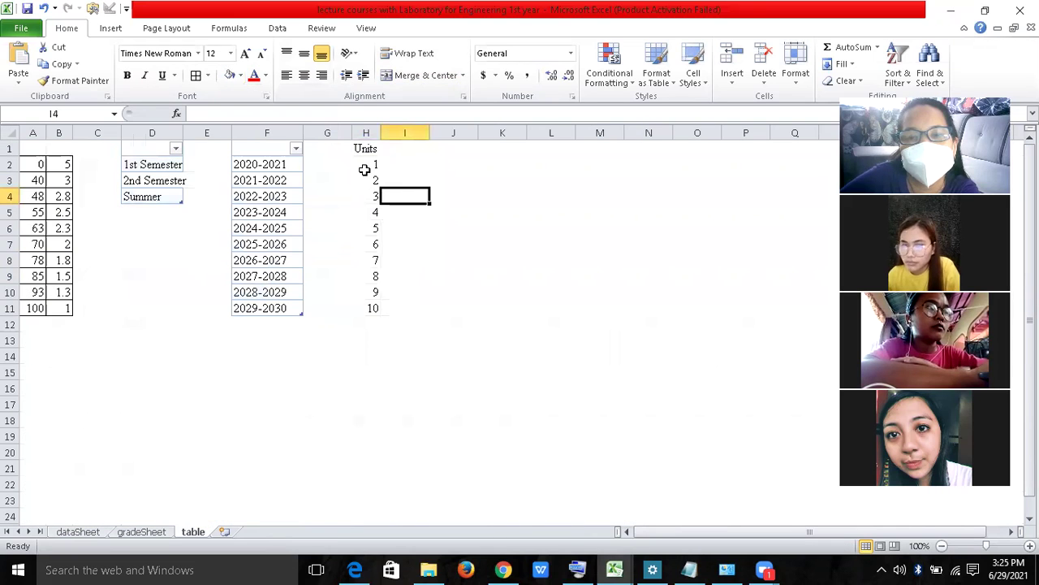
Step: Format the Units list H1:H11 on the table sheet as a table with headers, using a light blue bordered style
{"action": "left_click_drag", "start_coordinate": [363, 149], "coordinate": [376, 275]}
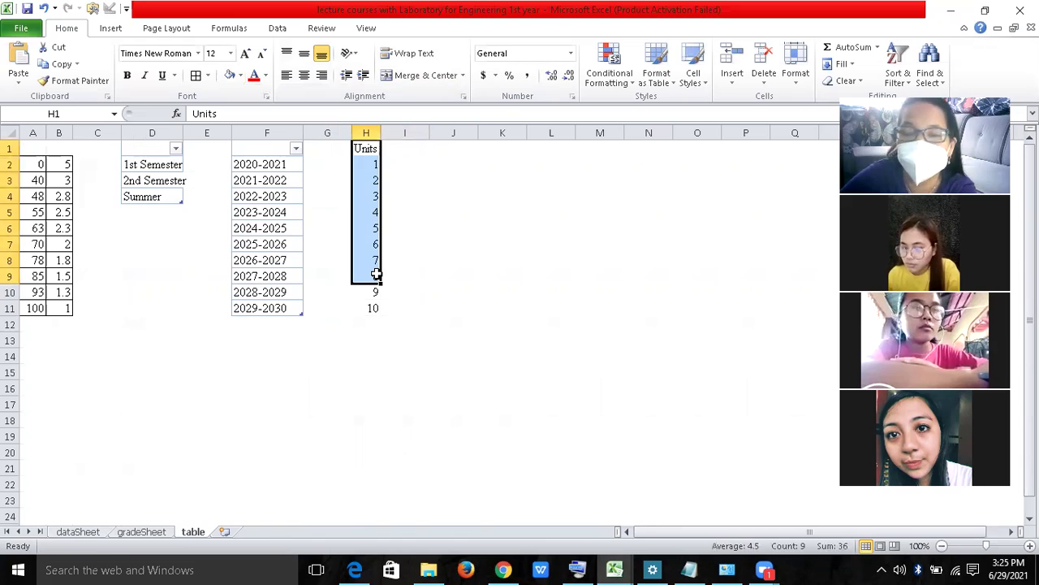
{"action": "key", "text": "shift+Down"}
{"action": "key", "text": "shift+Down"}
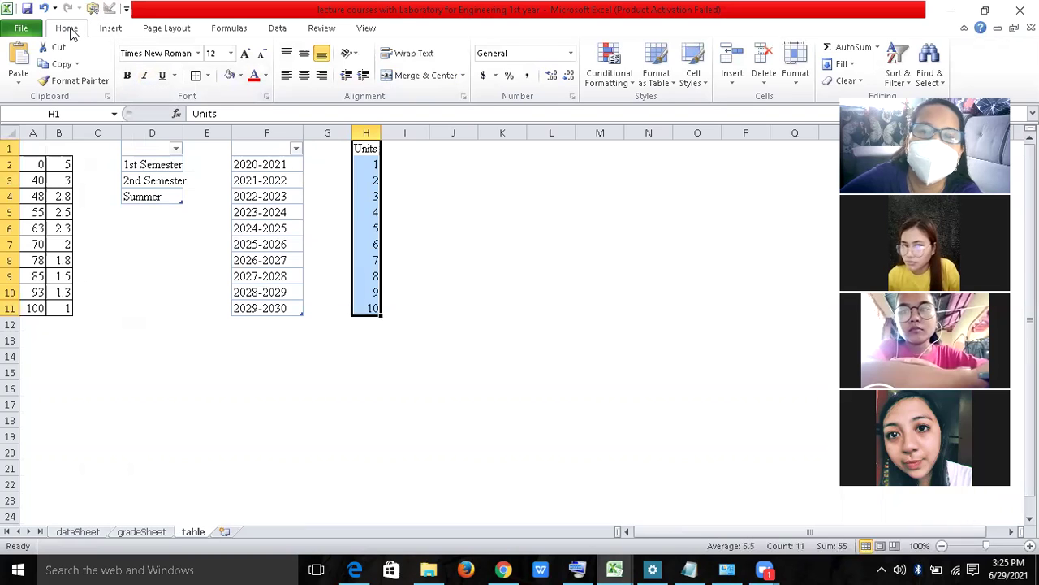
{"action": "left_click", "coordinate": [659, 69]}
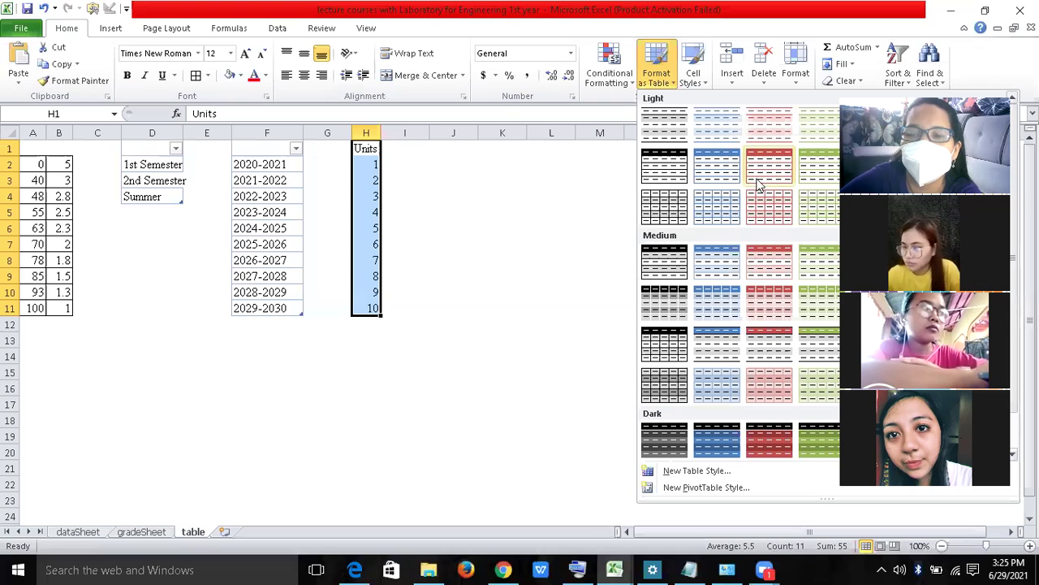
{"action": "left_click", "coordinate": [721, 203]}
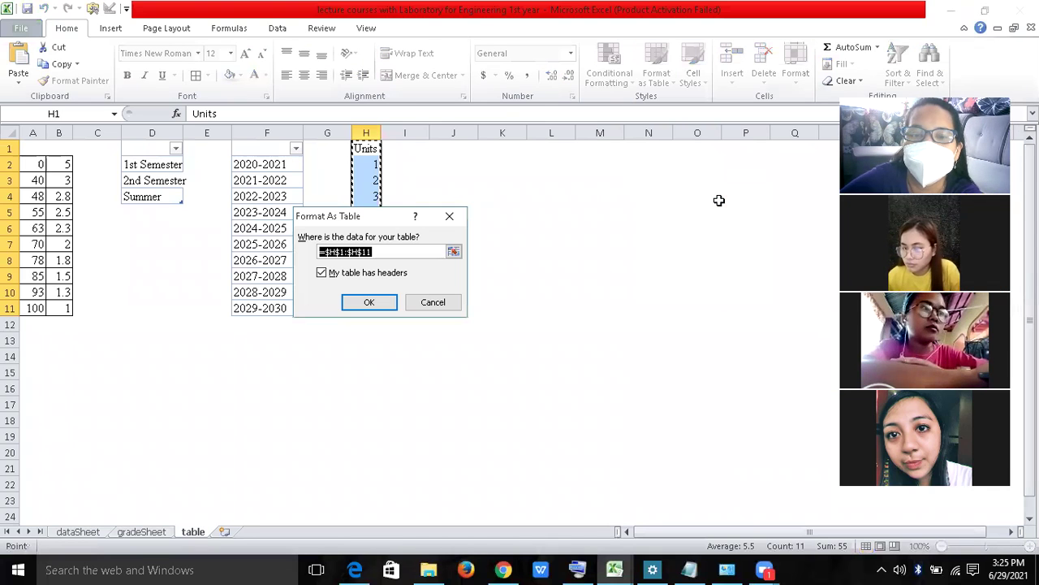
{"action": "left_click", "coordinate": [373, 305]}
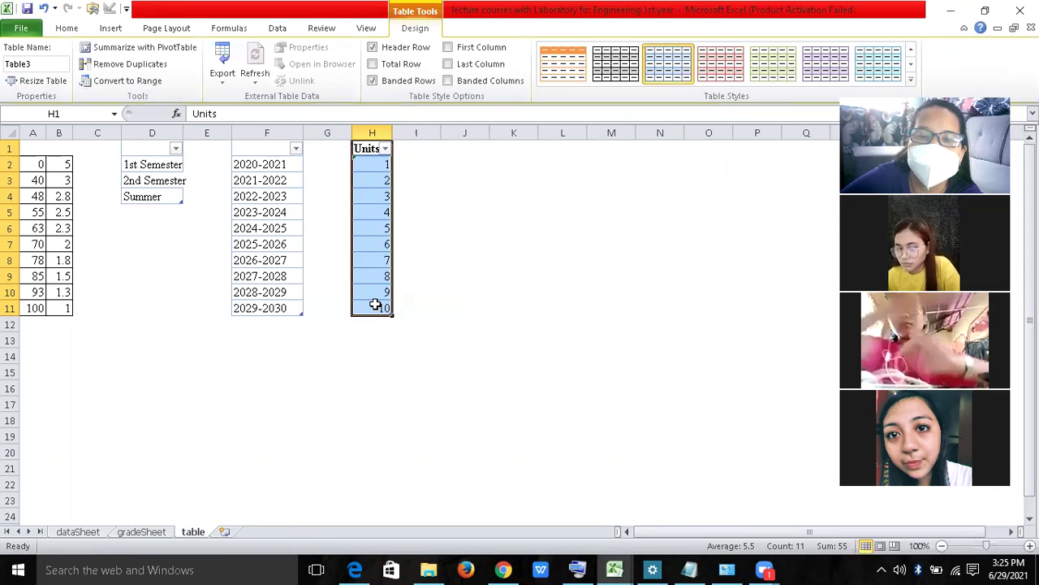
{"action": "left_click", "coordinate": [447, 259]}
Step: Define the workbook-scoped name nou for the unit values in H2:H11
{"action": "left_click_drag", "start_coordinate": [366, 167], "coordinate": [374, 307]}
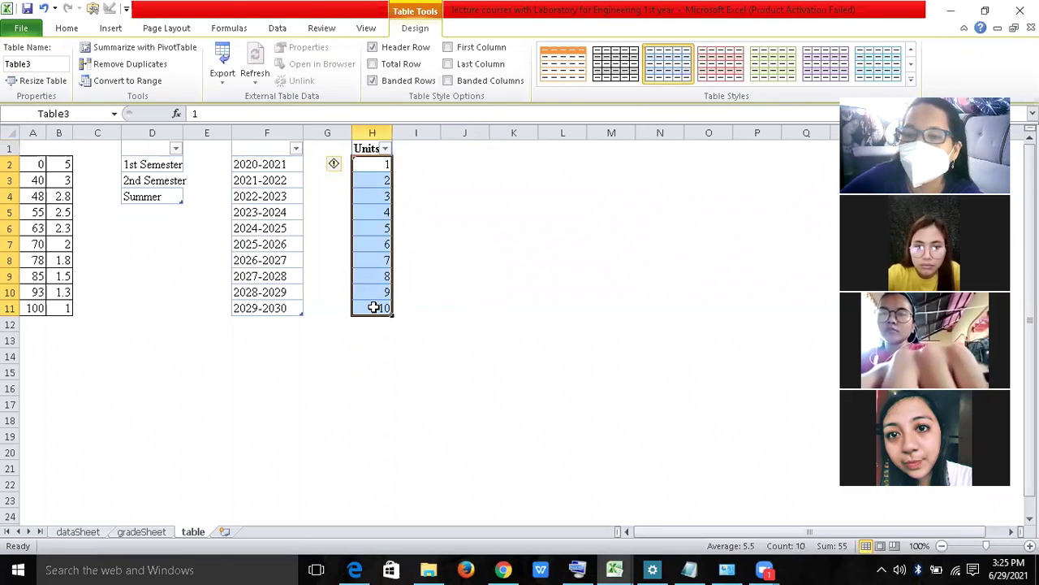
{"action": "left_click", "coordinate": [229, 30]}
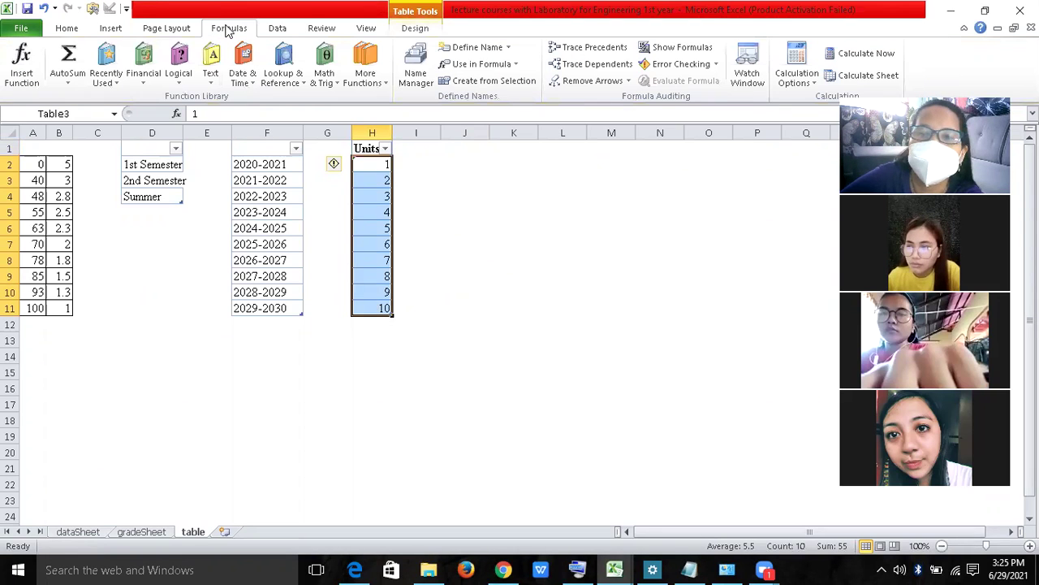
{"action": "left_click", "coordinate": [471, 47]}
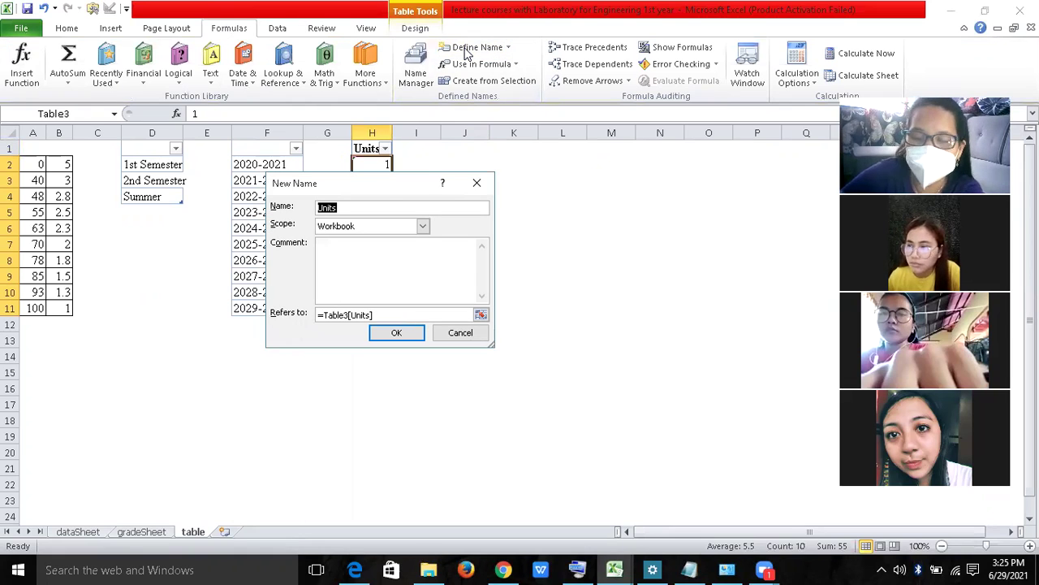
{"action": "type", "text": "U"}
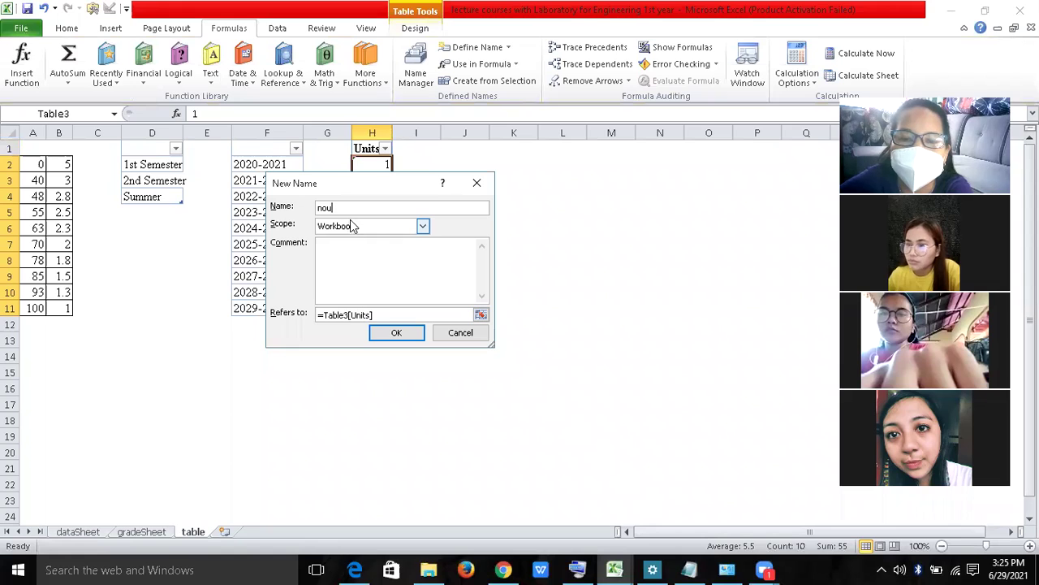
{"action": "left_click", "coordinate": [405, 332]}
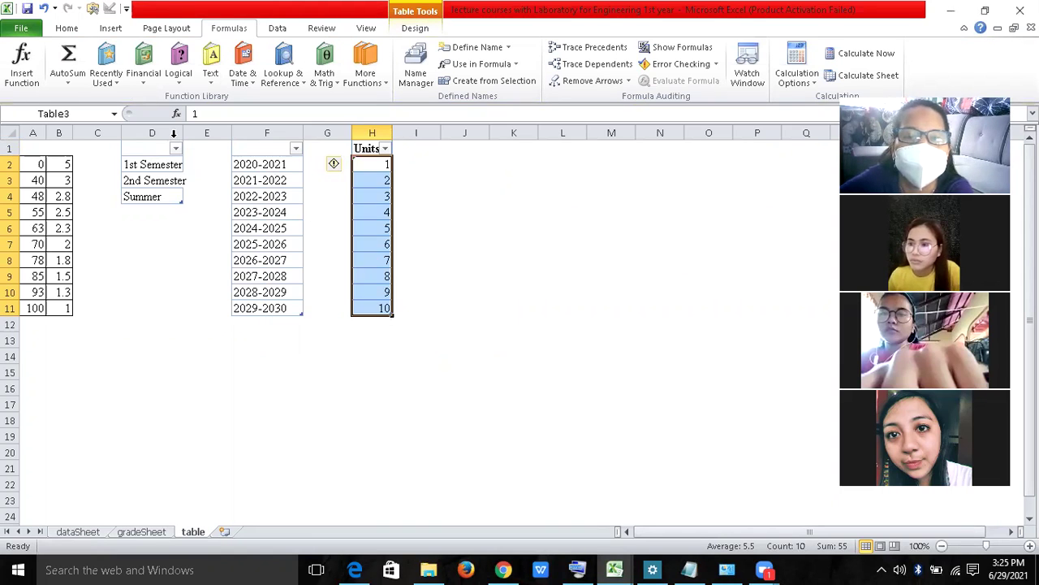
Step: Set the validation of the Units cell C3 on dataSheet to allow a list with the source =nou
{"action": "left_click", "coordinate": [86, 535]}
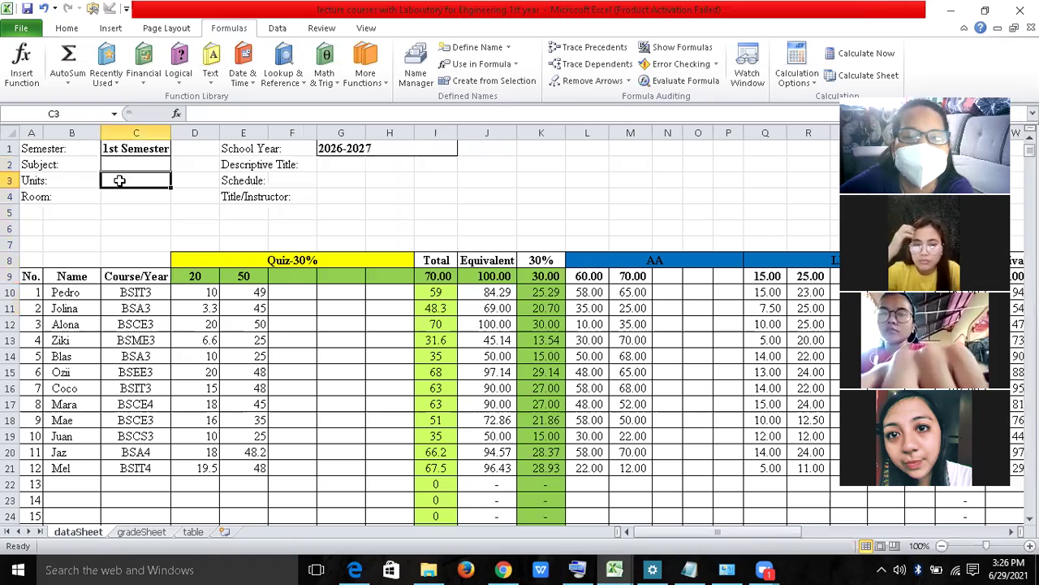
{"action": "left_click", "coordinate": [277, 28]}
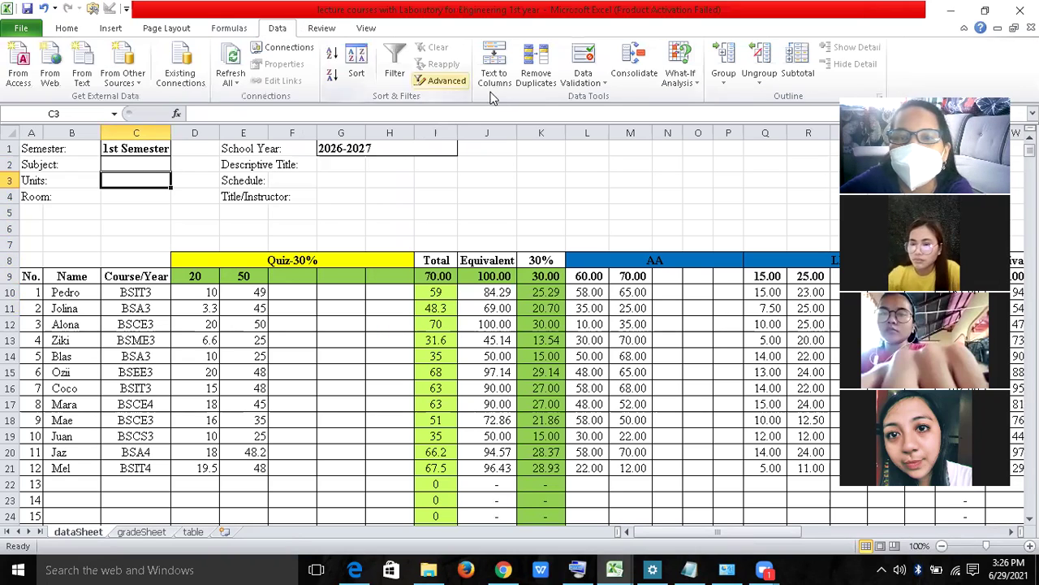
{"action": "left_click", "coordinate": [583, 57]}
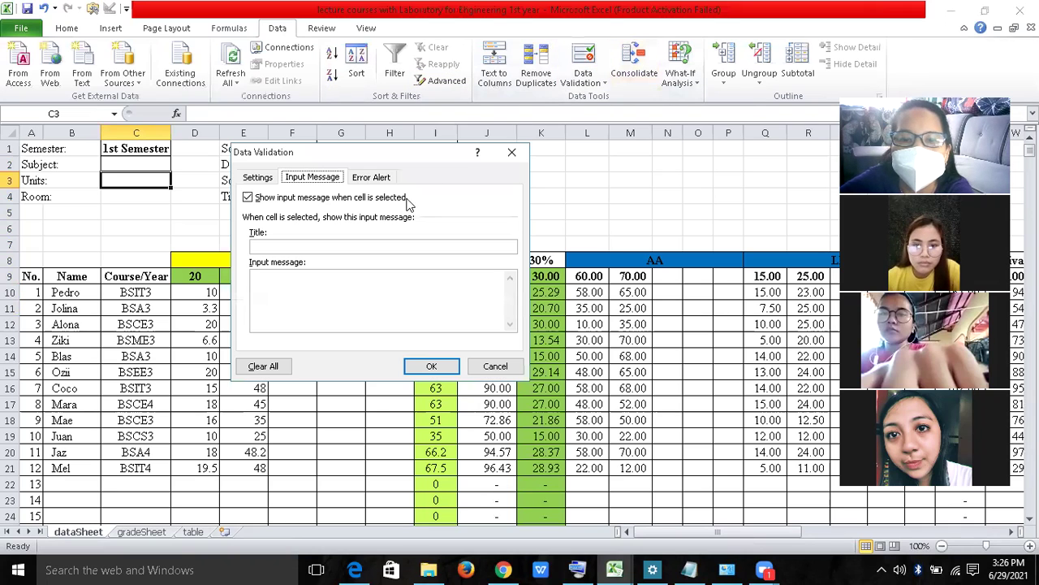
{"action": "left_click", "coordinate": [257, 178]}
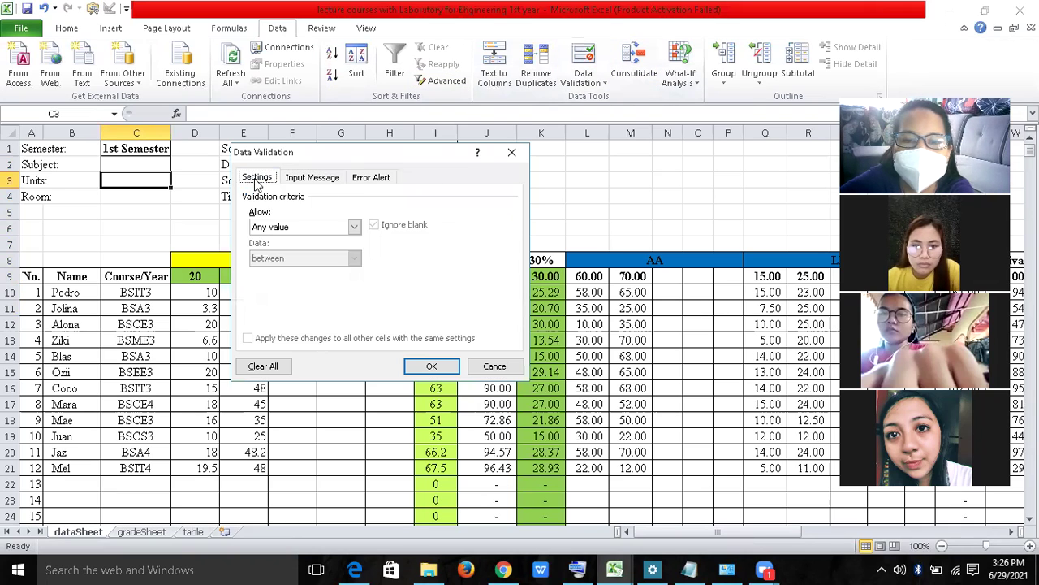
{"action": "left_click", "coordinate": [291, 228]}
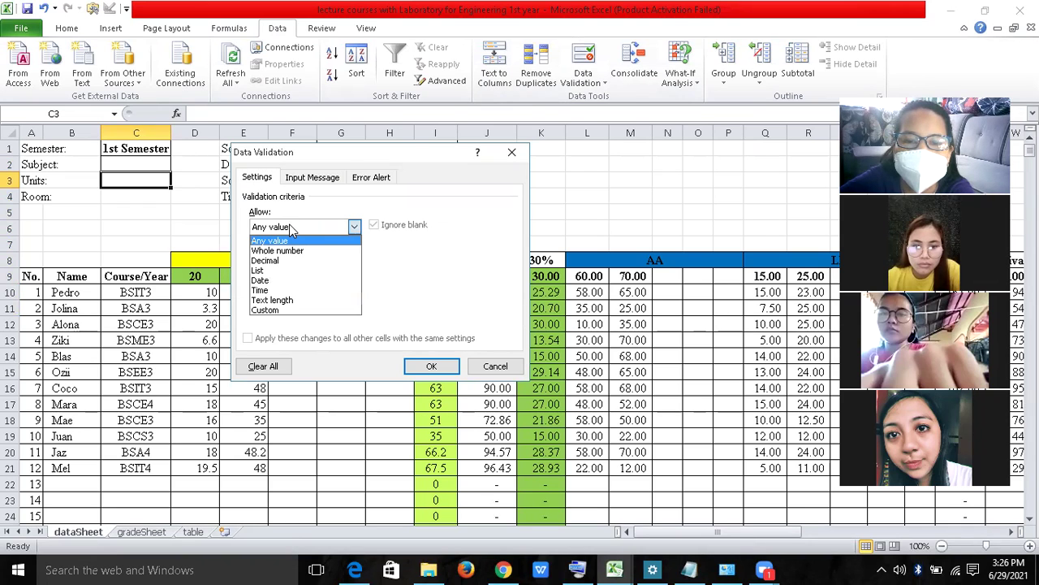
{"action": "left_click", "coordinate": [274, 271]}
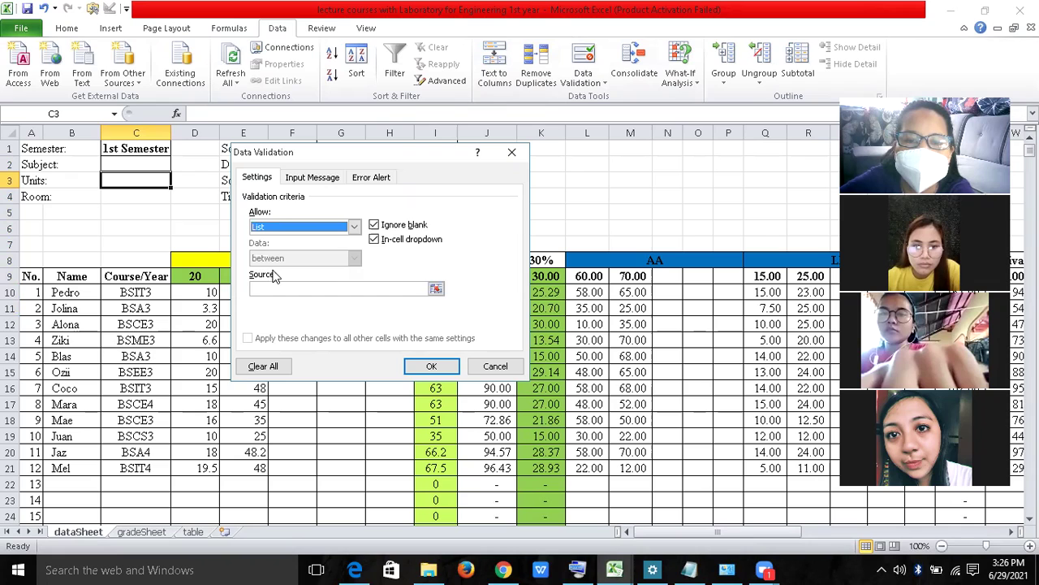
{"action": "left_click", "coordinate": [272, 289]}
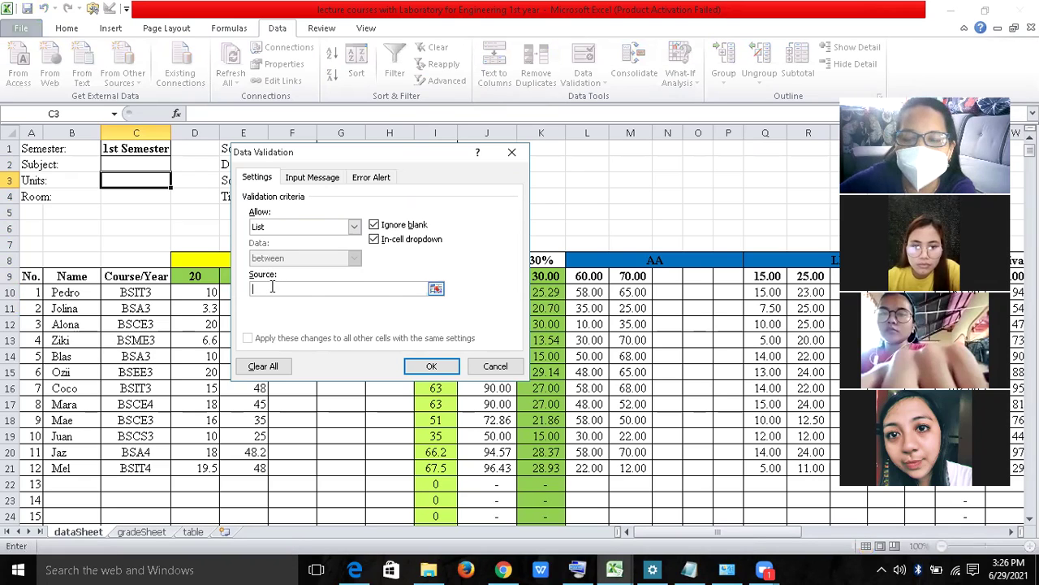
{"action": "type", "text": "=no"}
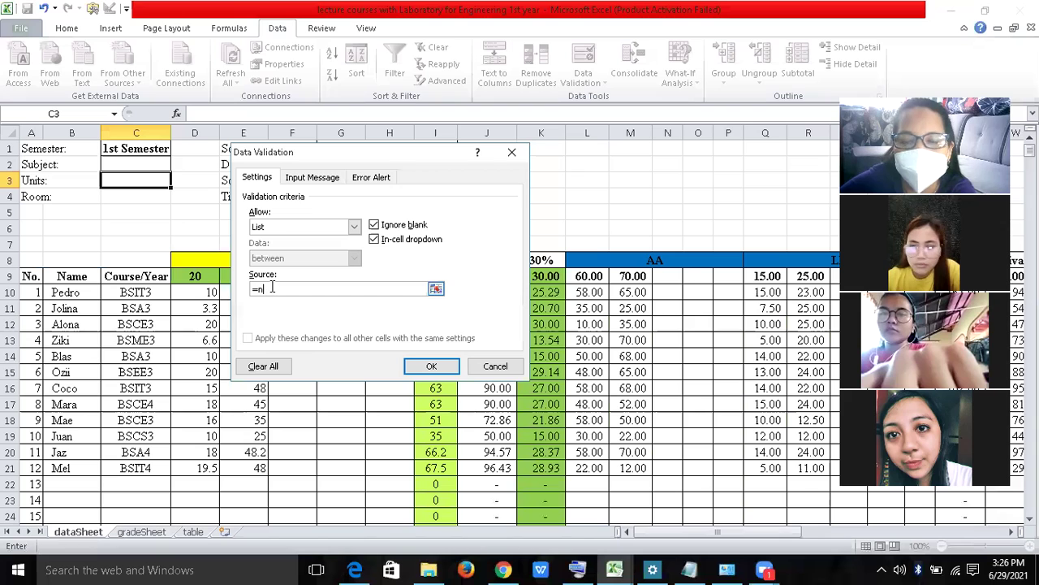
{"action": "type", "text": "u"}
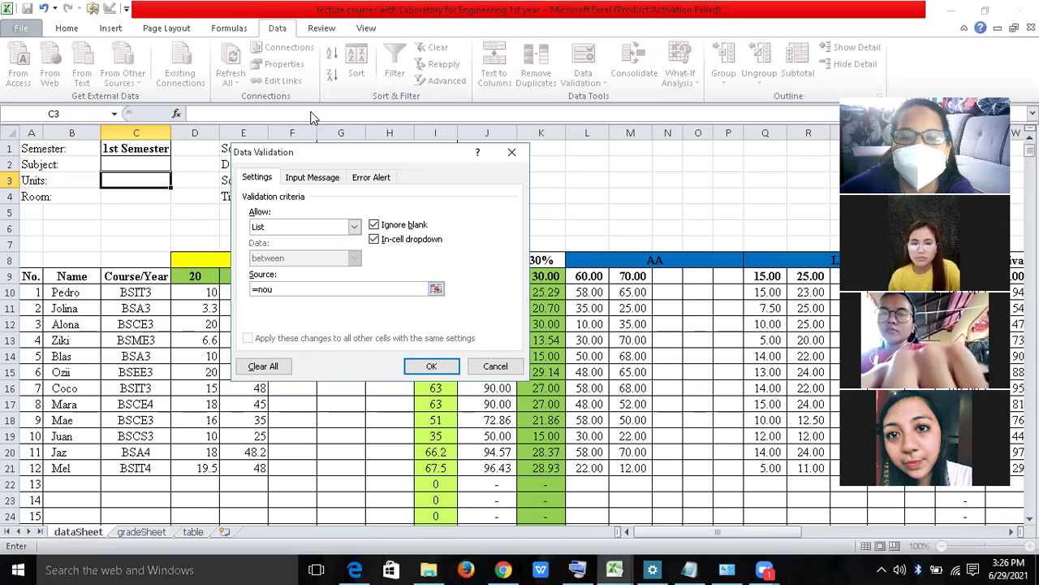
Step: Give the Units cell's validation input message the title nou and begin its text with "Please sele", using the On-Screen Keyboard
{"action": "left_click", "coordinate": [309, 177]}
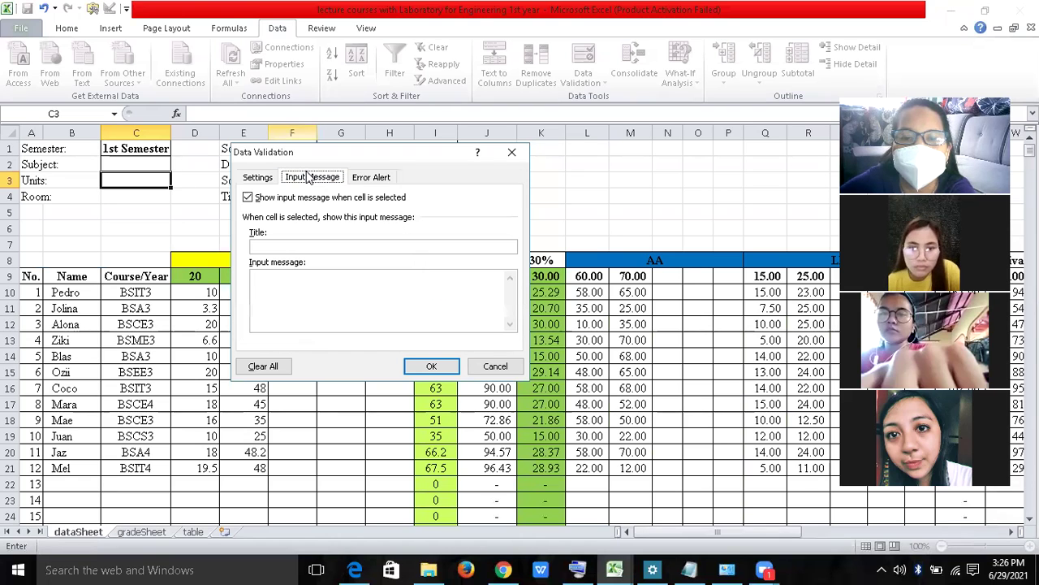
{"action": "left_click", "coordinate": [297, 247]}
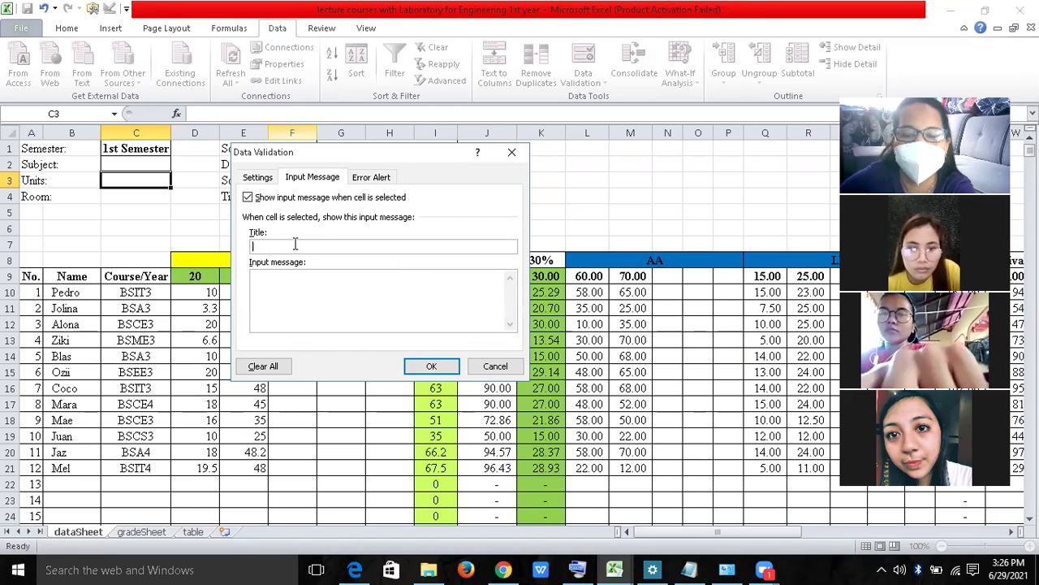
{"action": "type", "text": "nou"}
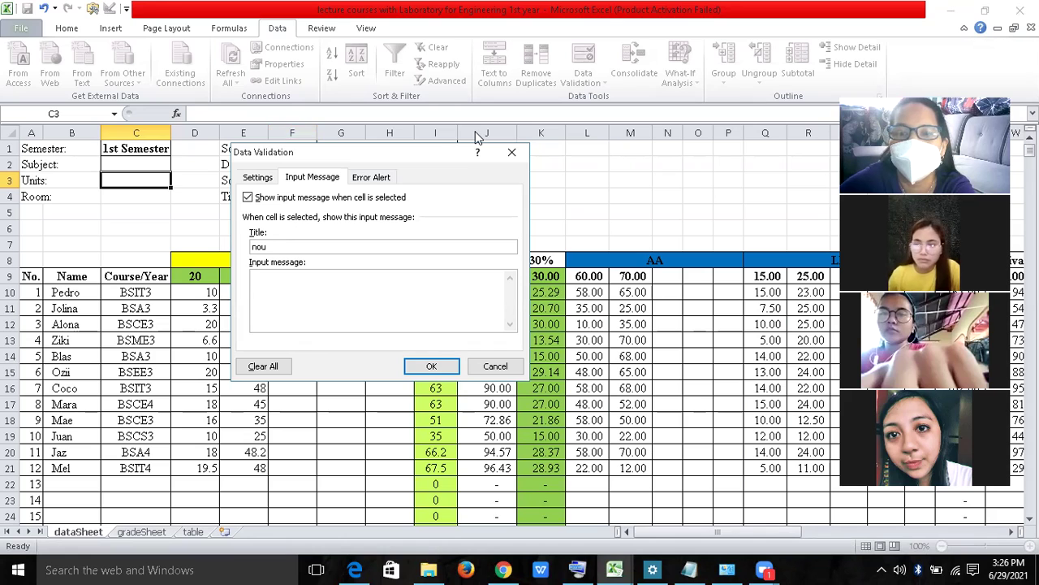
{"action": "left_click", "coordinate": [453, 272]}
{"action": "type", "text": "Pl"}
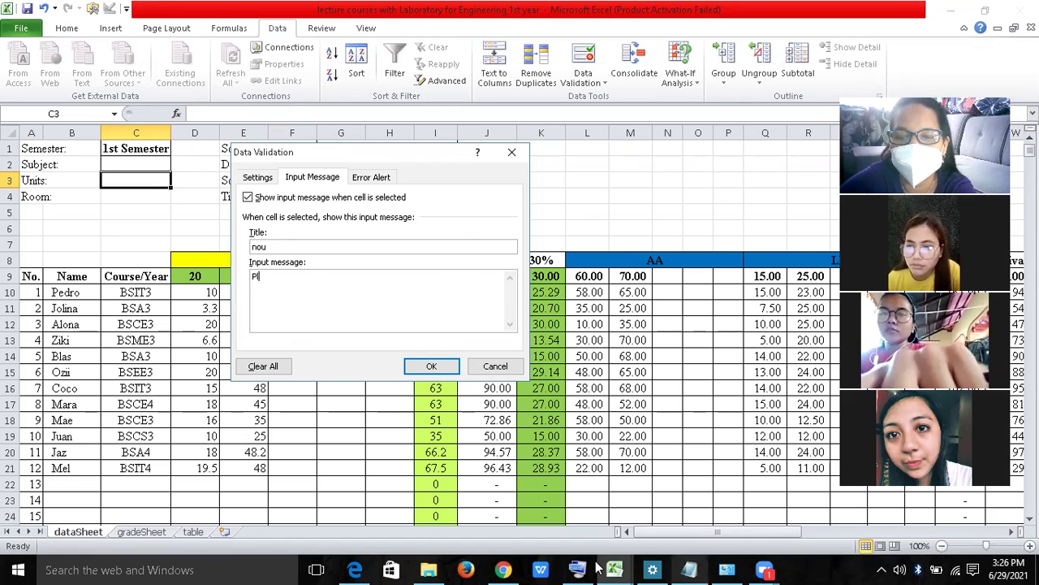
{"action": "left_click", "coordinate": [584, 568]}
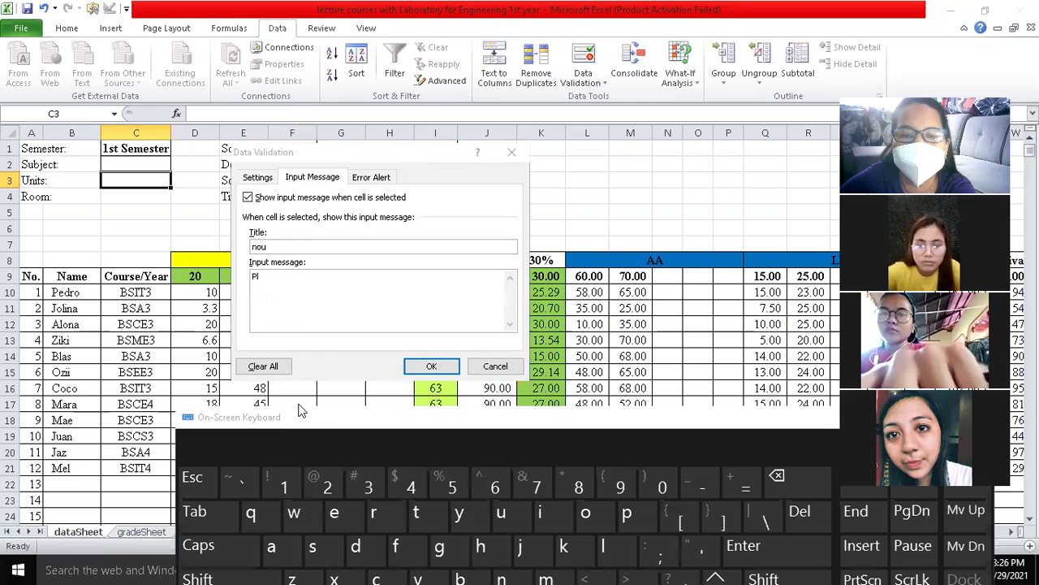
{"action": "left_click", "coordinate": [276, 280]}
{"action": "type", "text": "e"}
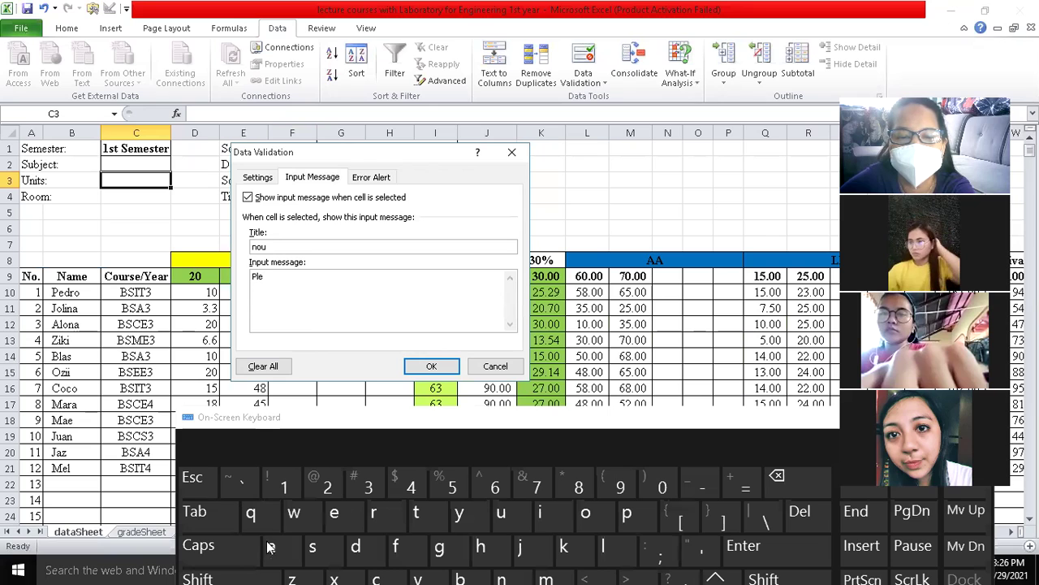
{"action": "type", "text": "ase "}
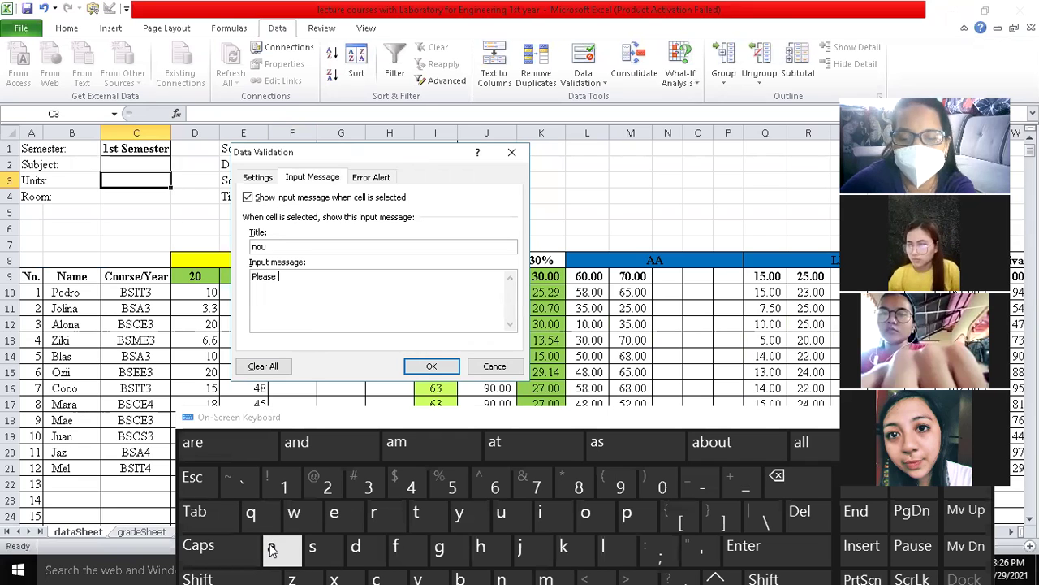
{"action": "type", "text": "sele"}
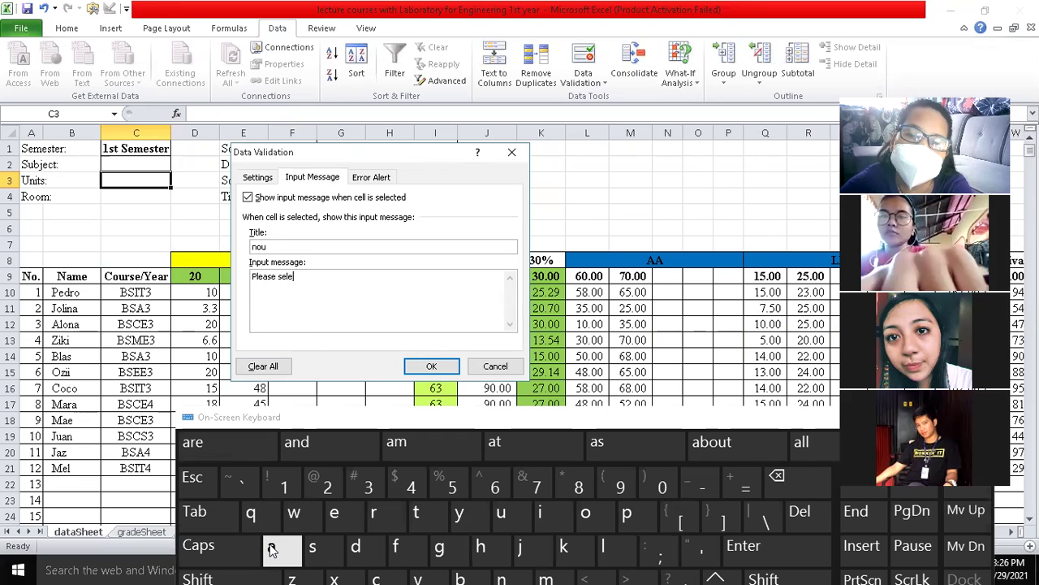